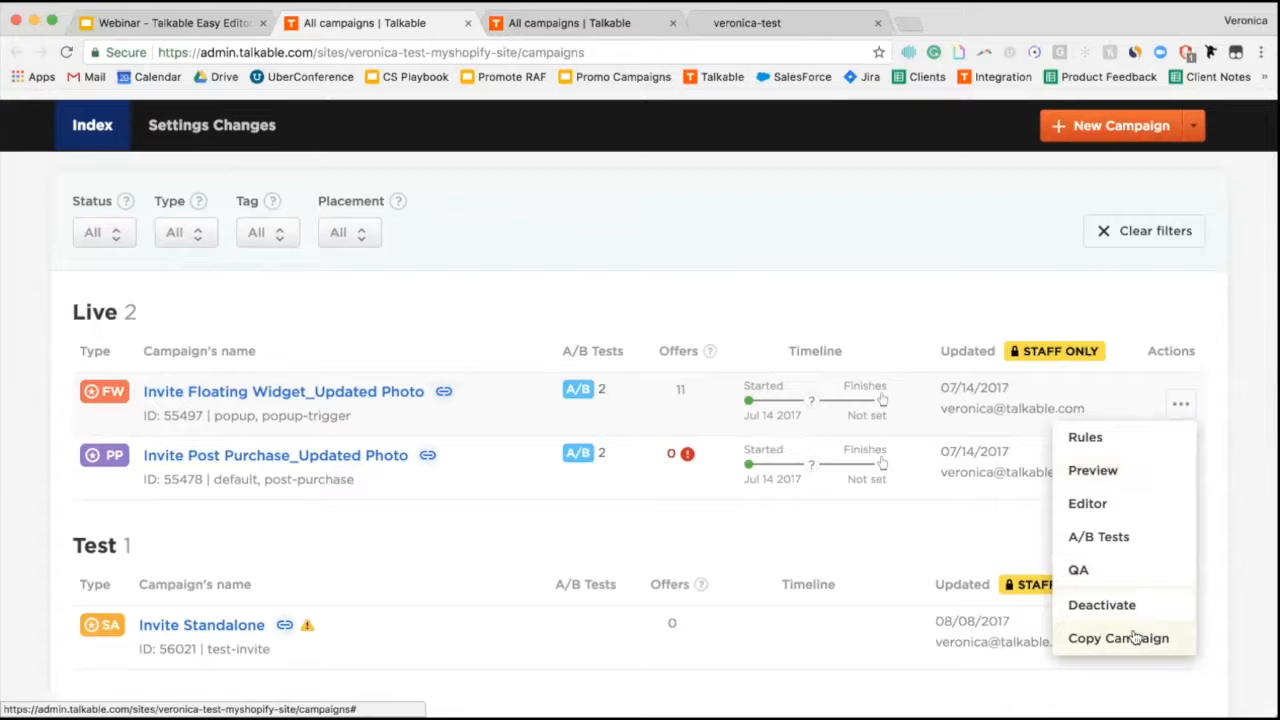
# Create a new Invite Floating Widget campaign from the New Campaign dropdown.
pyautogui.click(1031, 310)
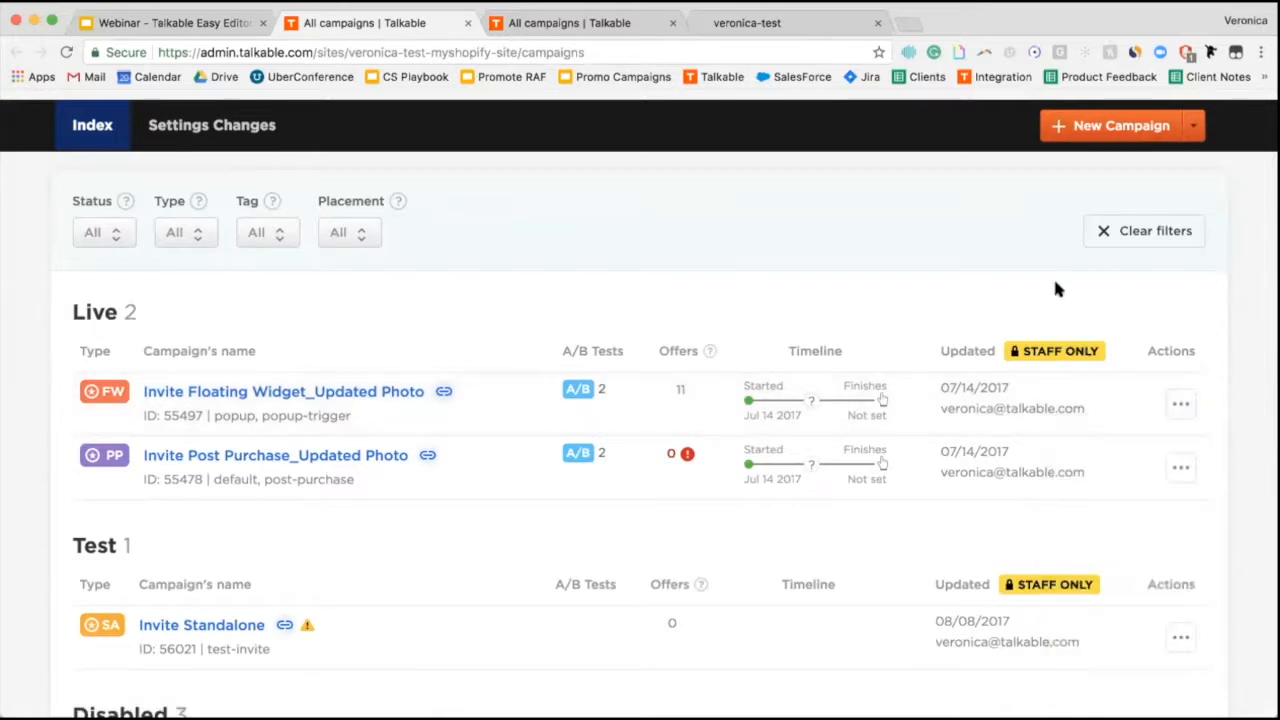
pyautogui.click(1194, 128)
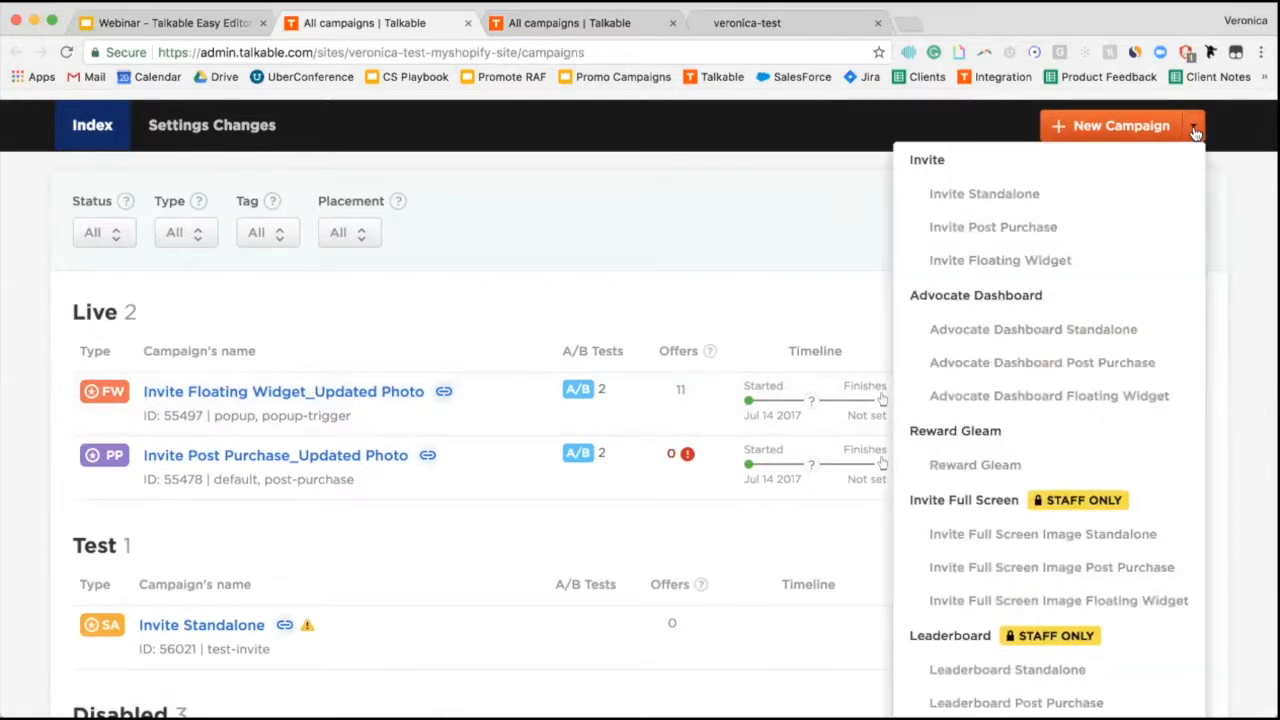
pyautogui.click(1032, 260)
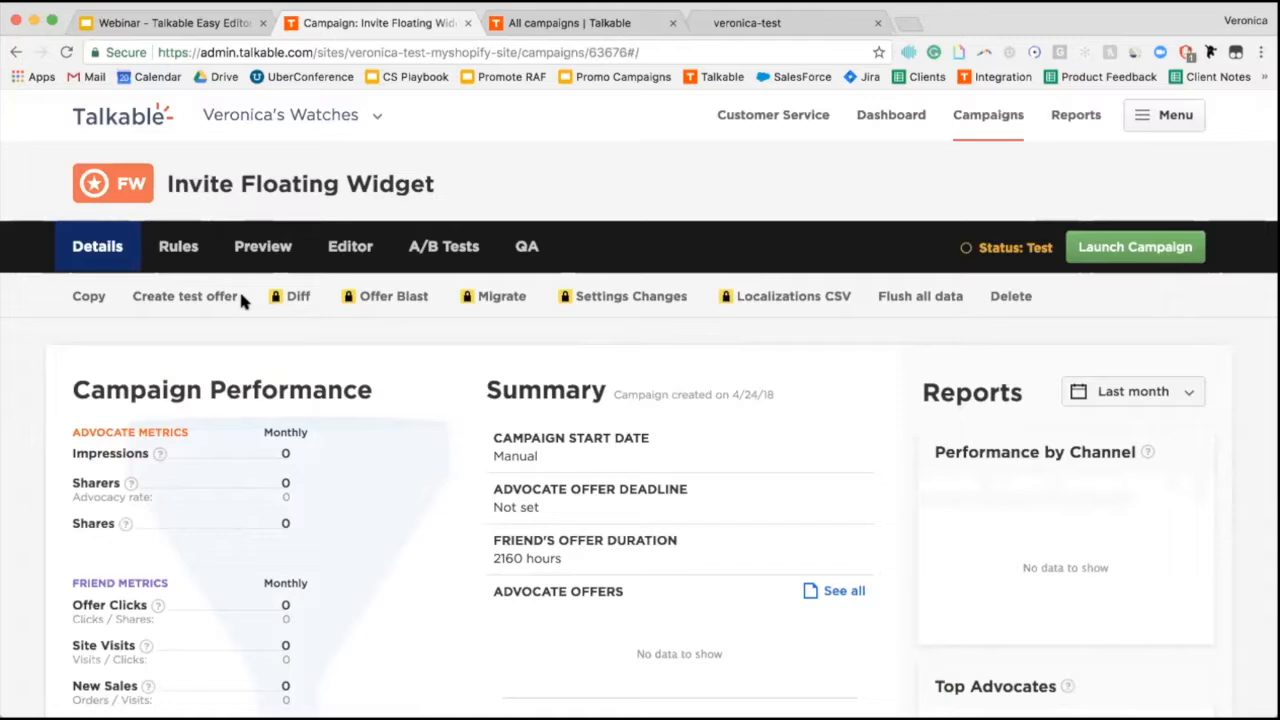
# In Rules, rename the campaign to 'Invite Floating Widget - April 2018', save, and open the Editor.
pyautogui.click(186, 255)
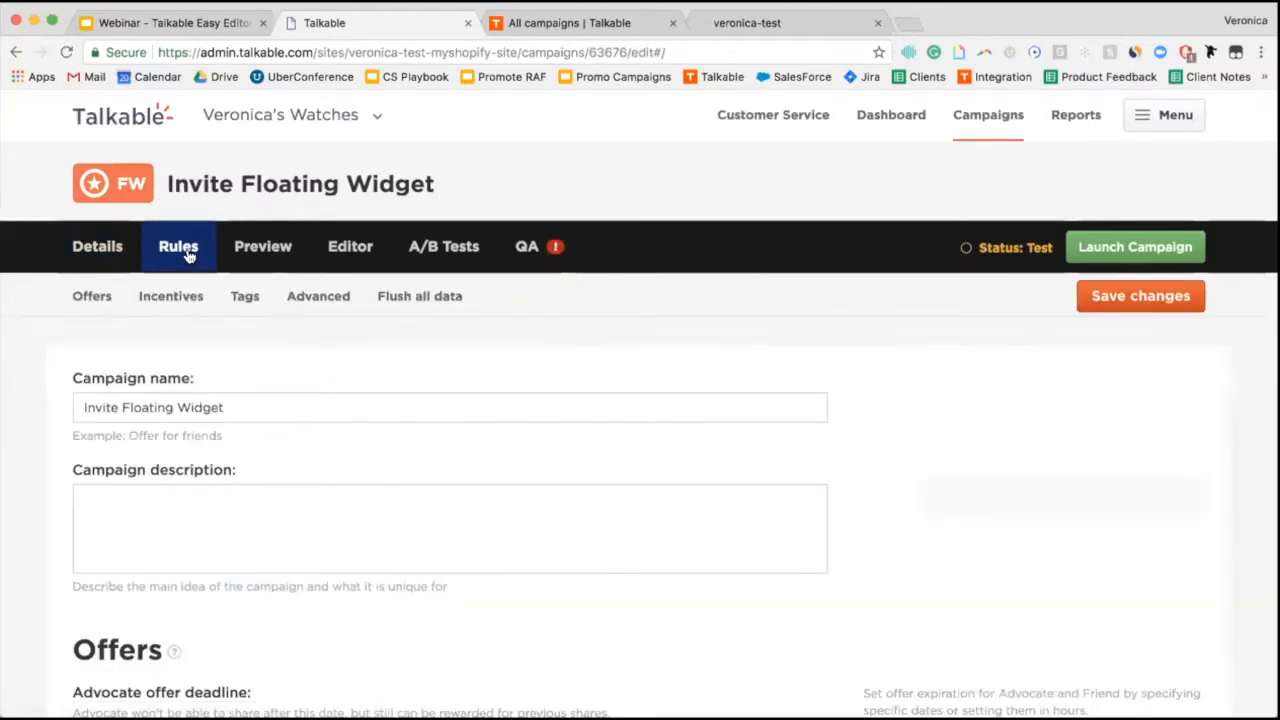
pyautogui.click(238, 407)
pyautogui.write('-')
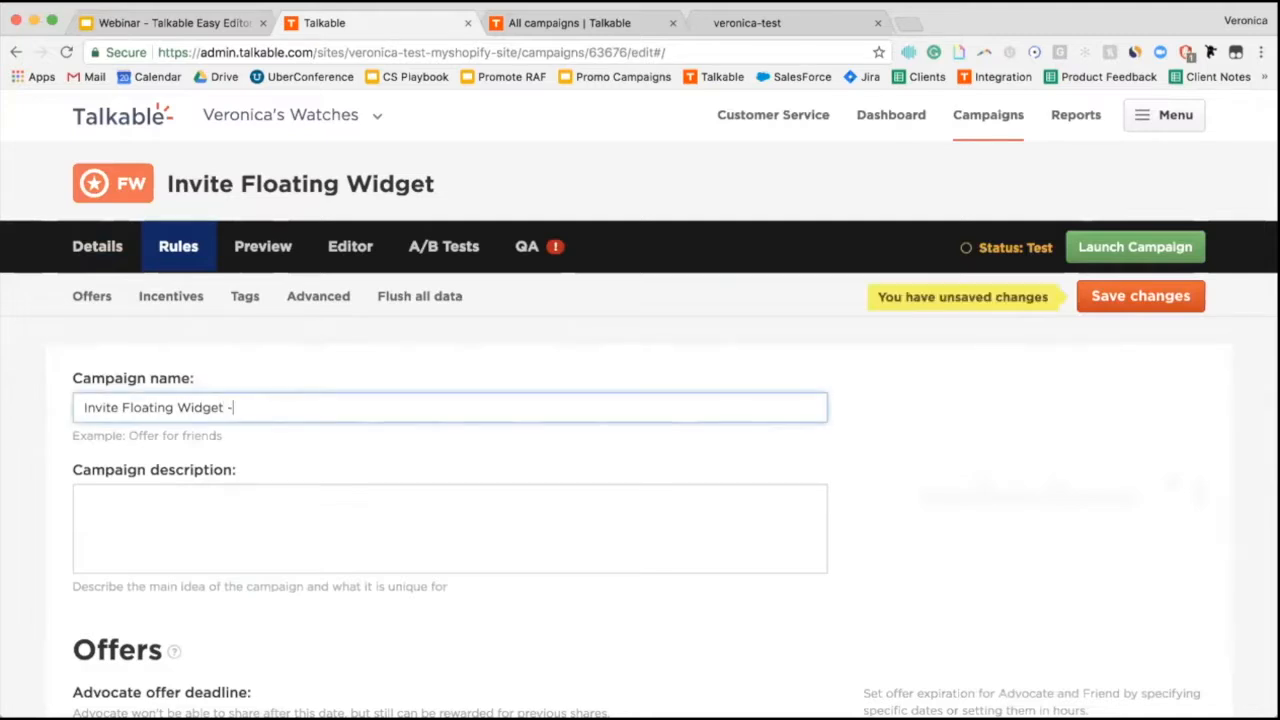
pyautogui.write(' April 2018')
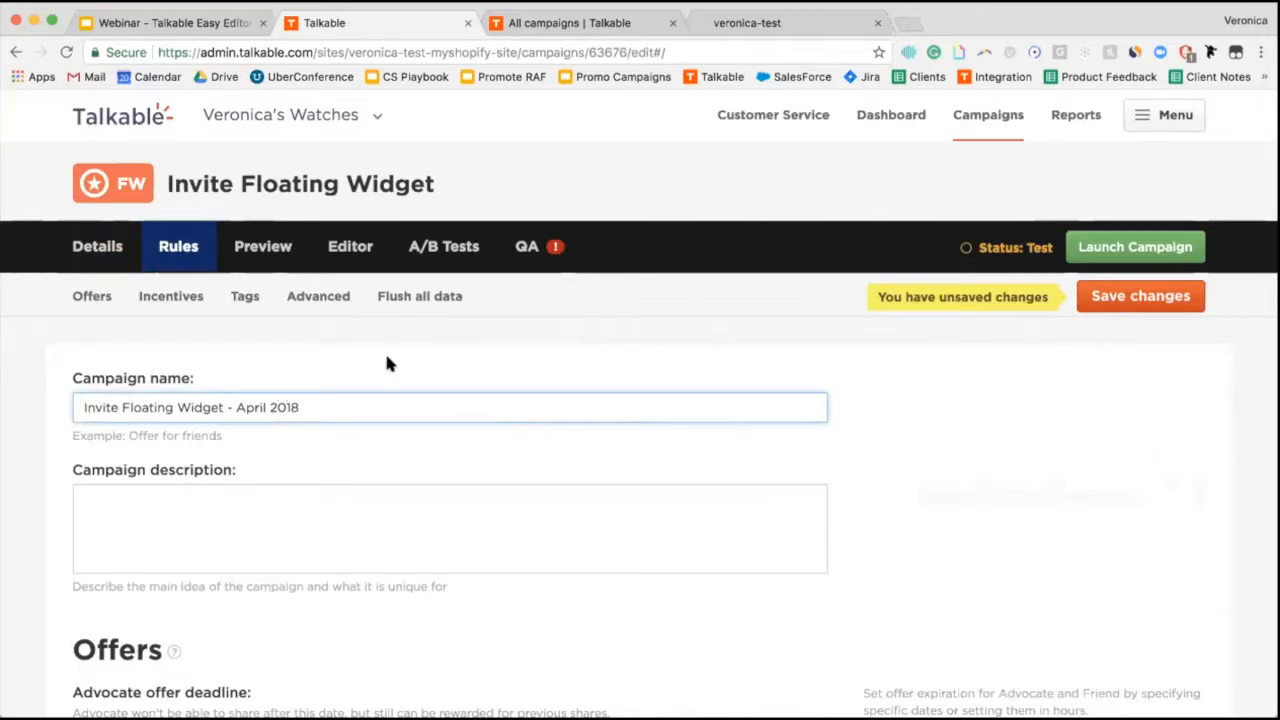
pyautogui.click(1112, 300)
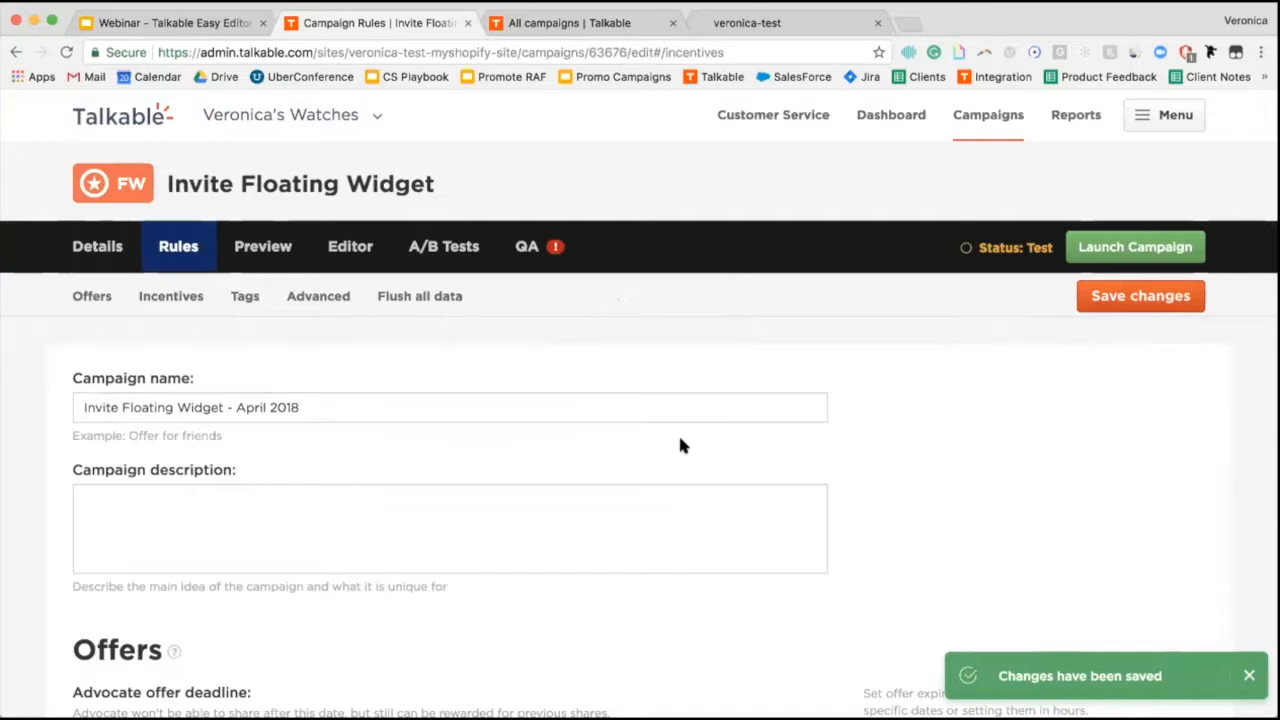
pyautogui.click(351, 247)
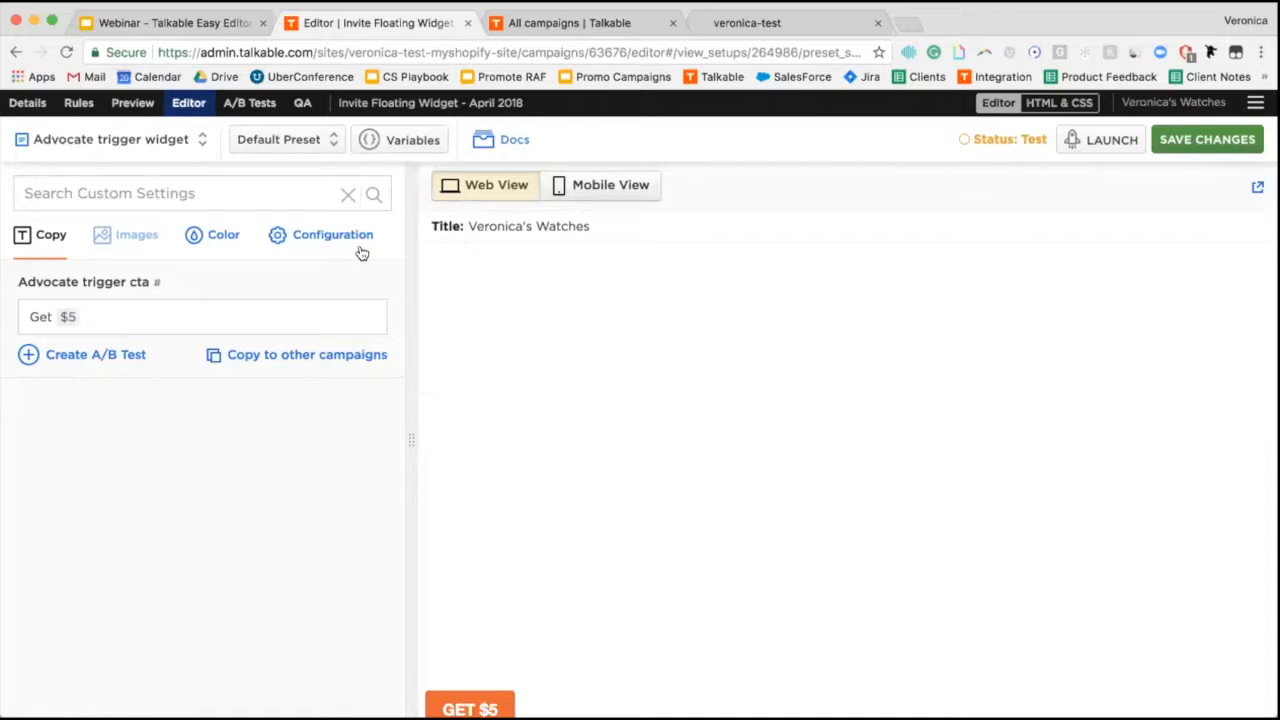
# Review the Editor's page and email list, staying on the Advocate trigger widget.
pyautogui.click(170, 145)
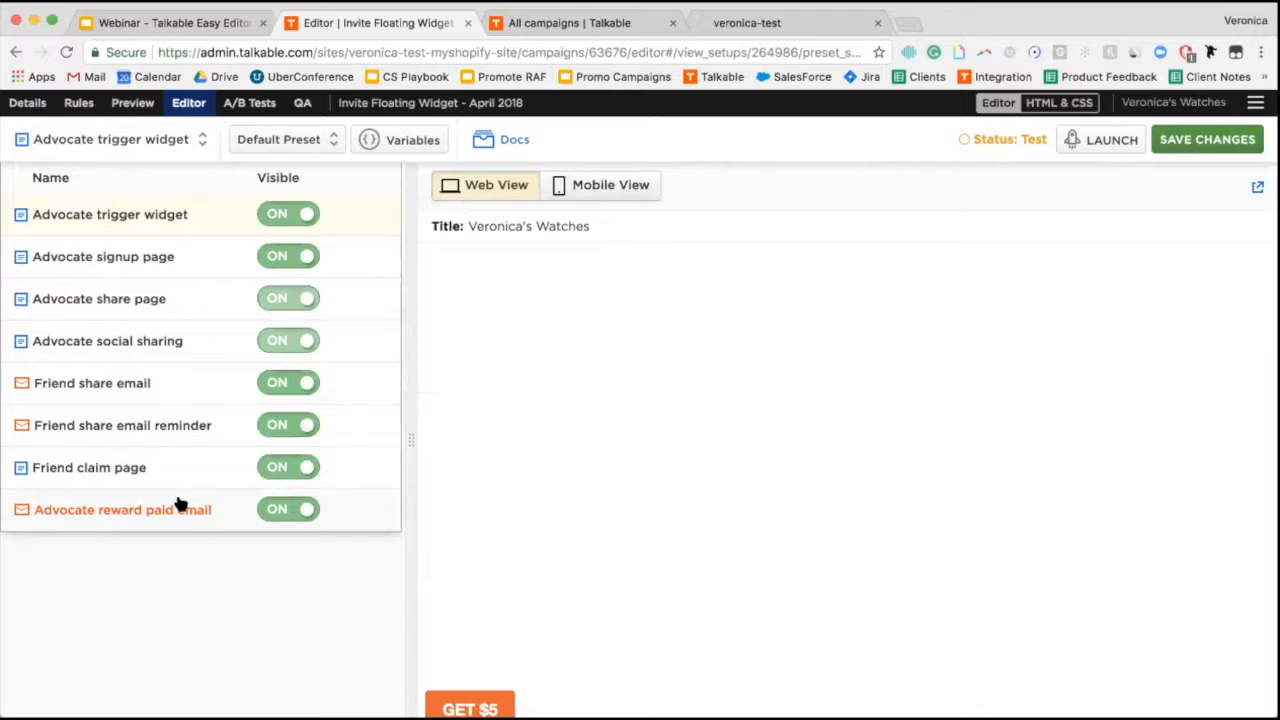
pyautogui.click(219, 560)
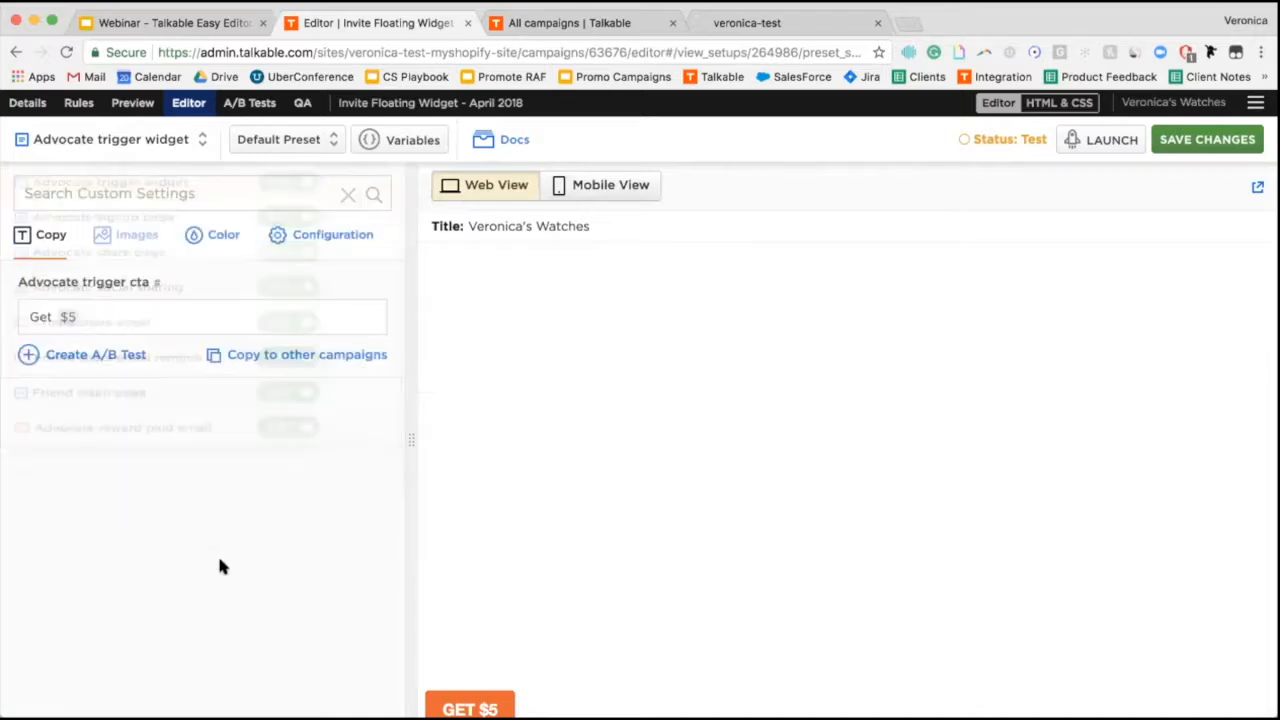
# Change the trigger button background from orange #fa5f21 to dark green #27765c and save.
pyautogui.click(220, 240)
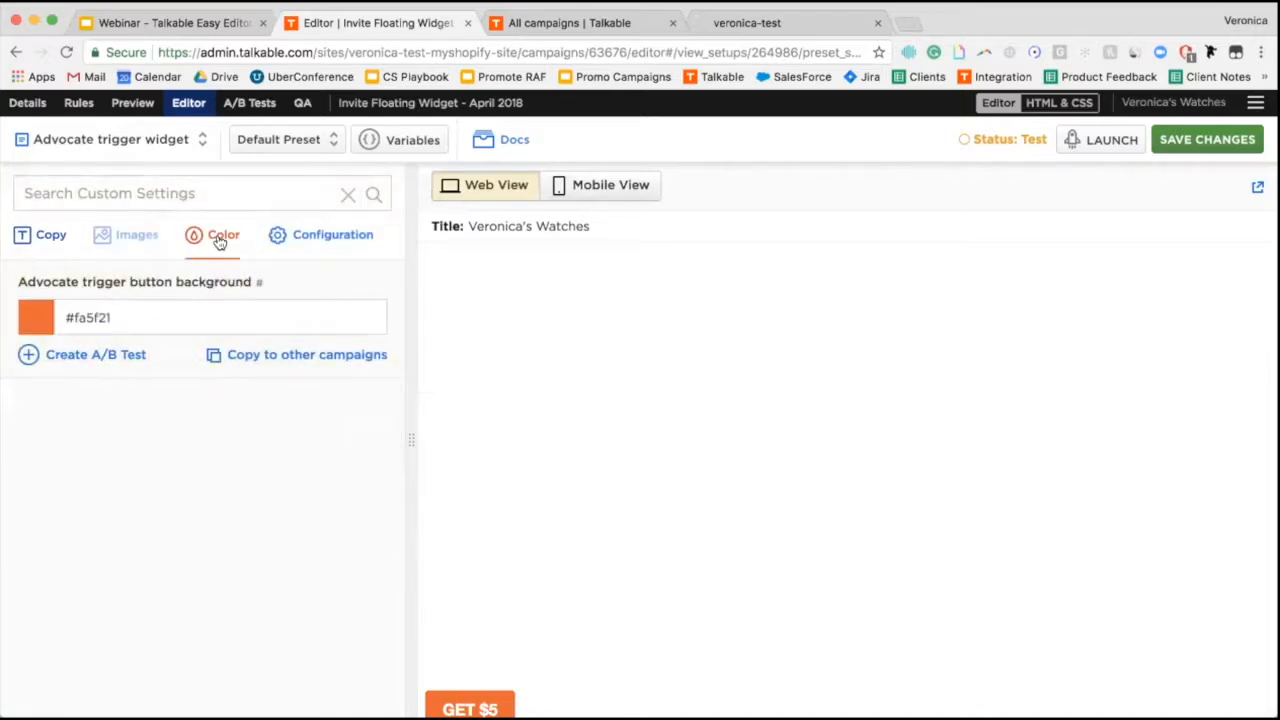
pyautogui.click(93, 319)
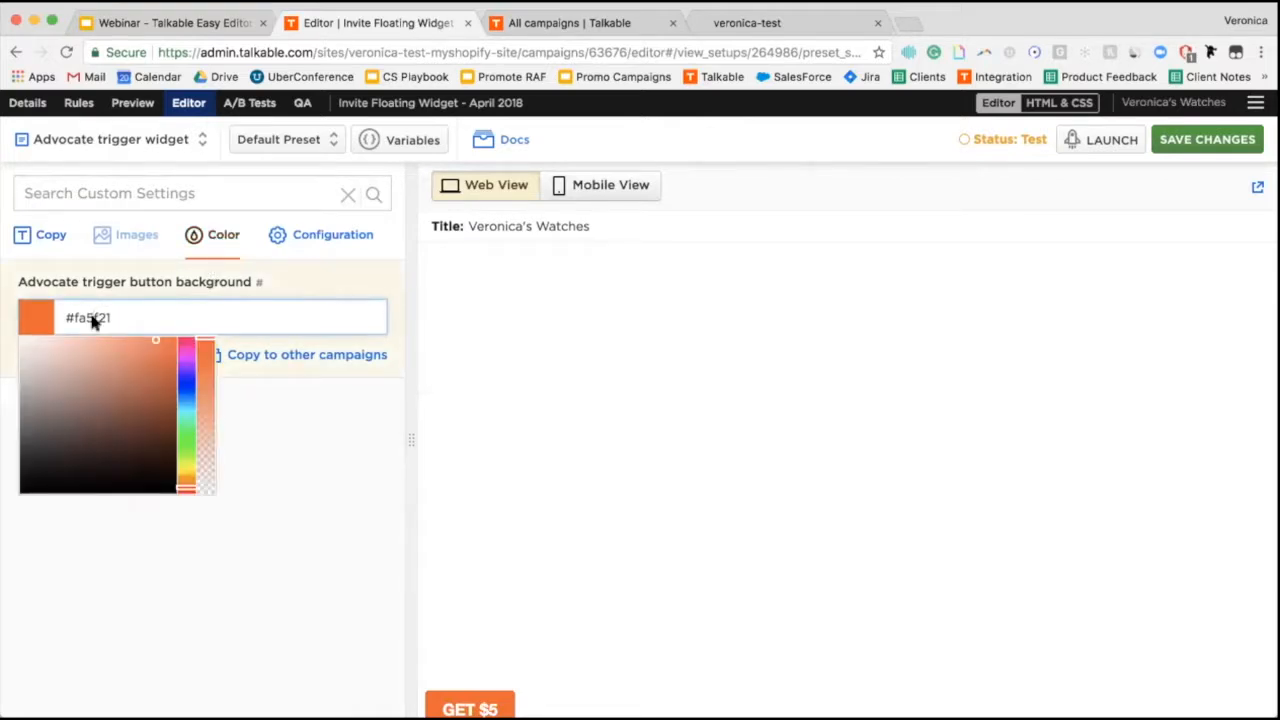
pyautogui.click(187, 427)
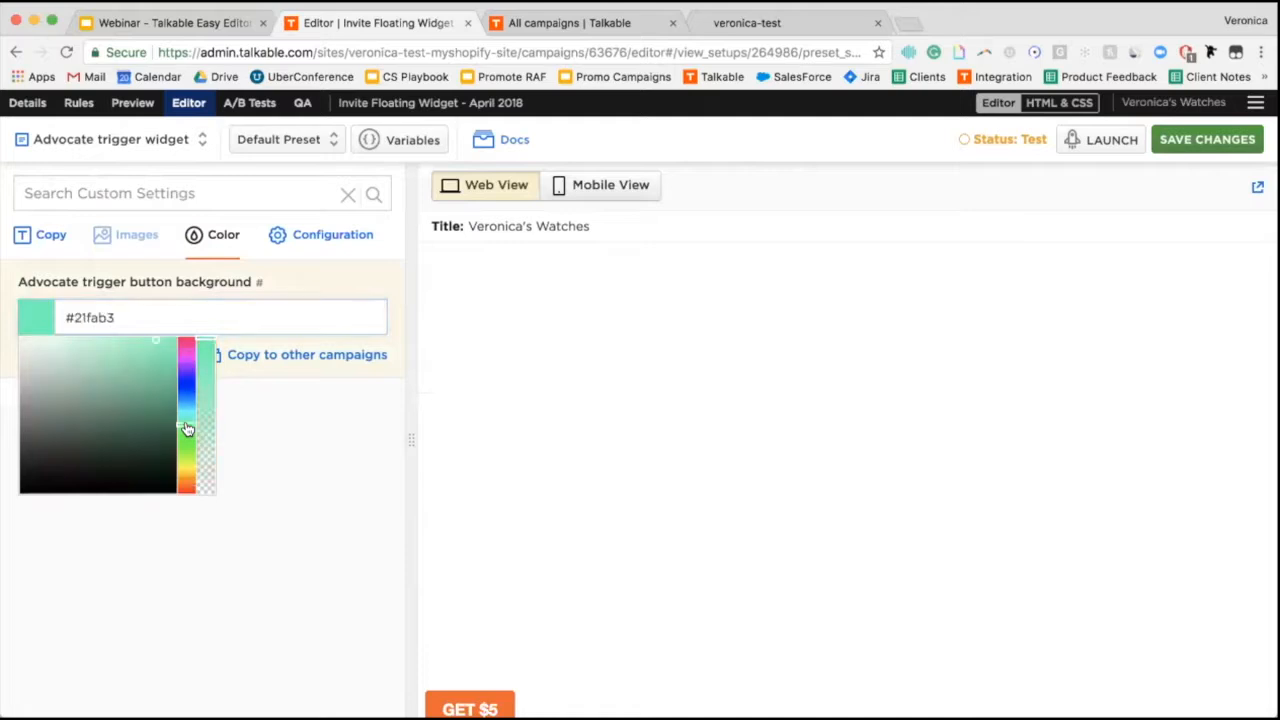
pyautogui.click(123, 424)
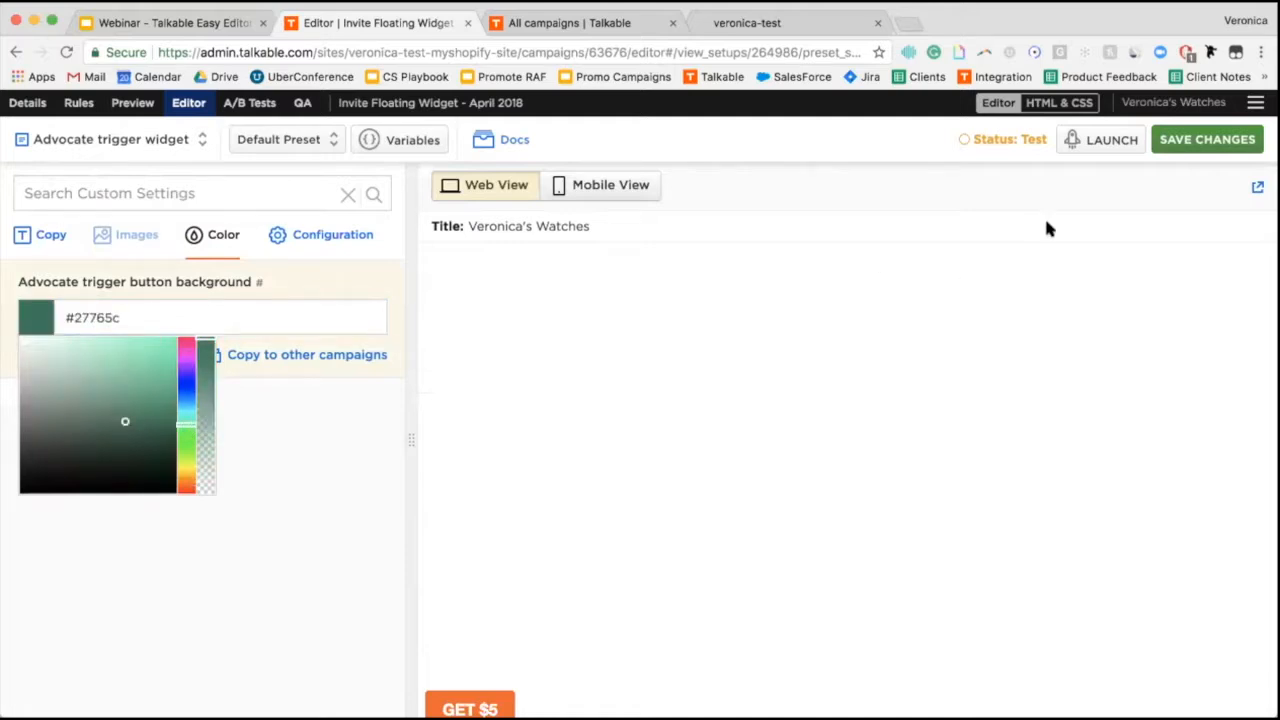
pyautogui.click(1172, 140)
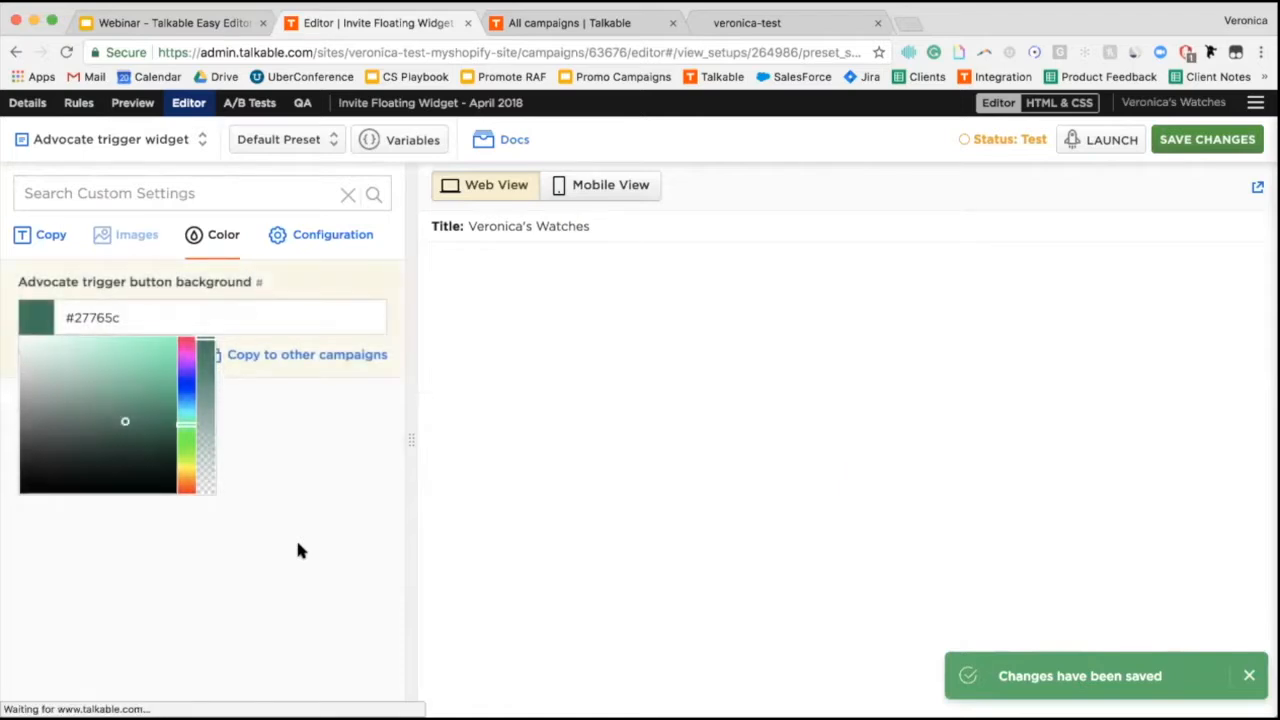
pyautogui.click(364, 487)
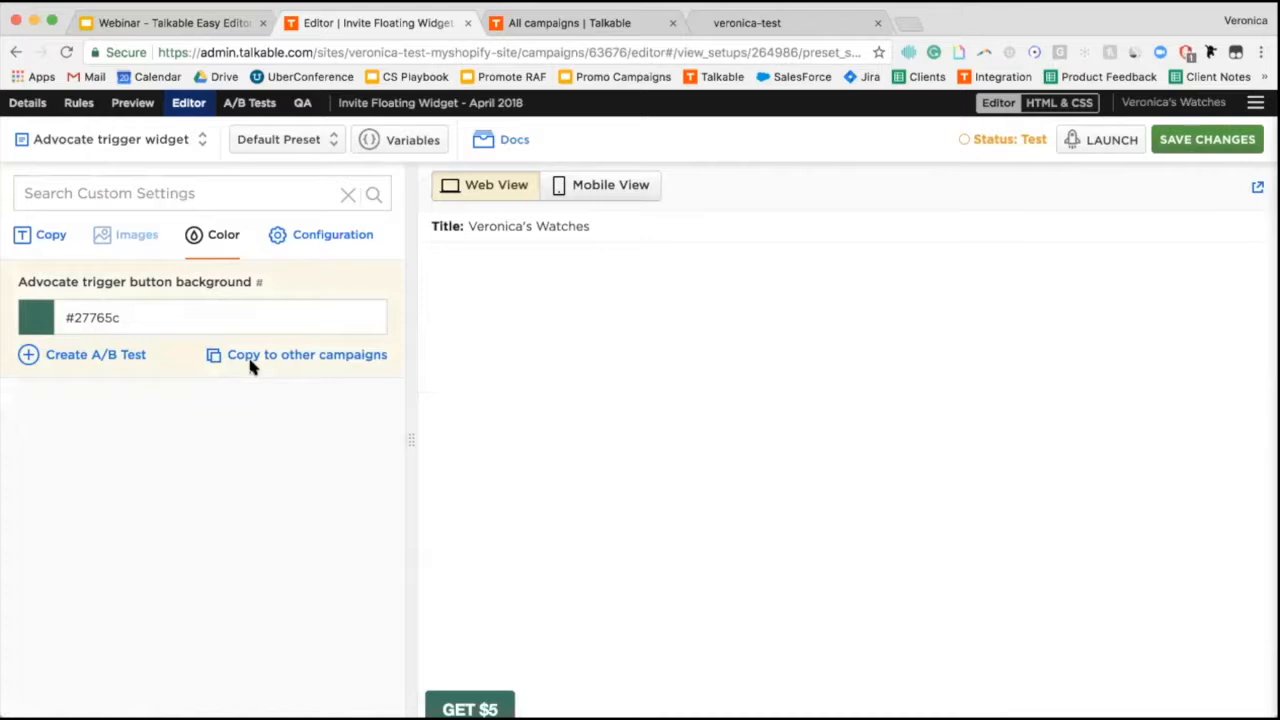
# On the Advocate signup page, replace the preheader with 'Know someone that likes watches?' and save.
pyautogui.click(150, 150)
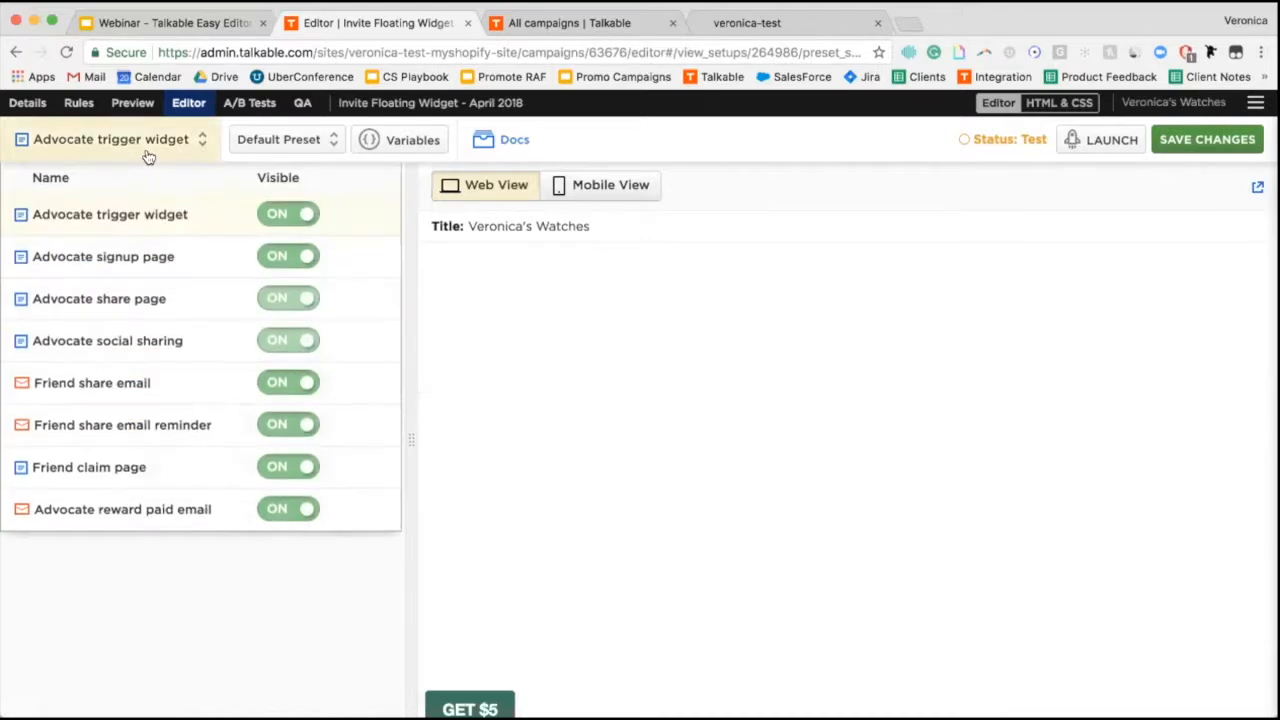
pyautogui.click(150, 259)
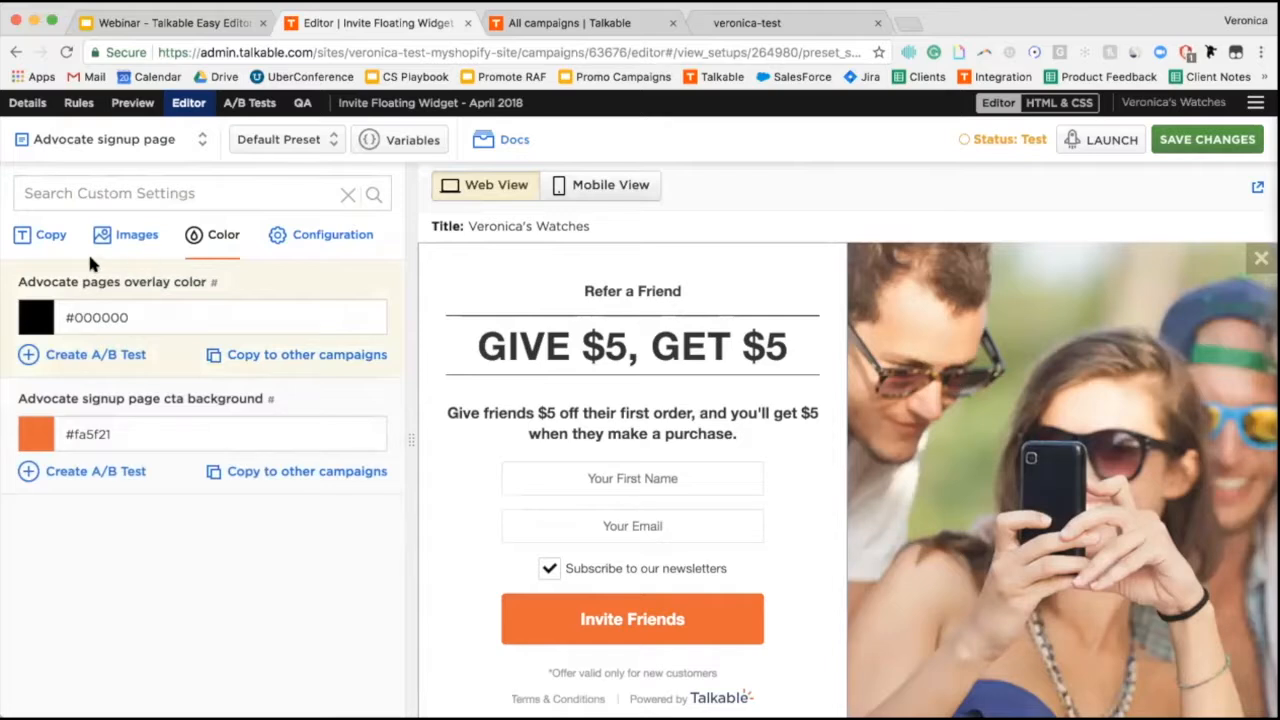
pyautogui.click(50, 240)
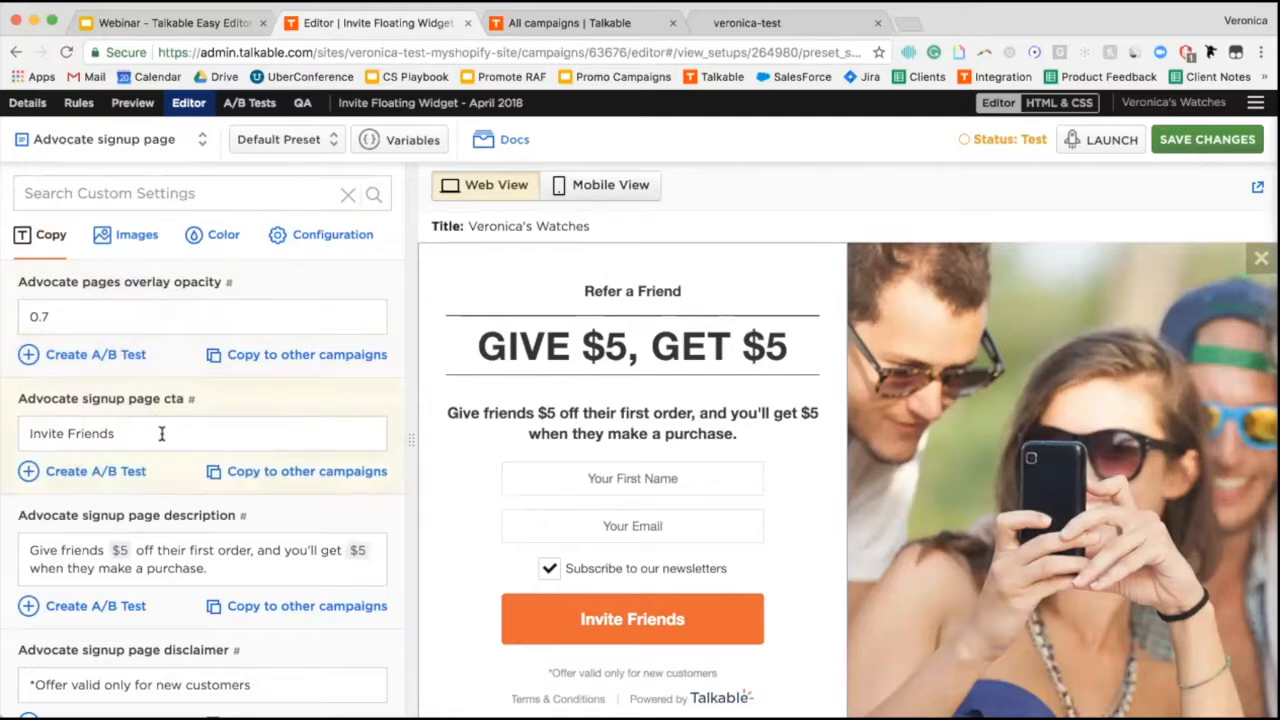
pyautogui.scroll(-5, 161, 433)
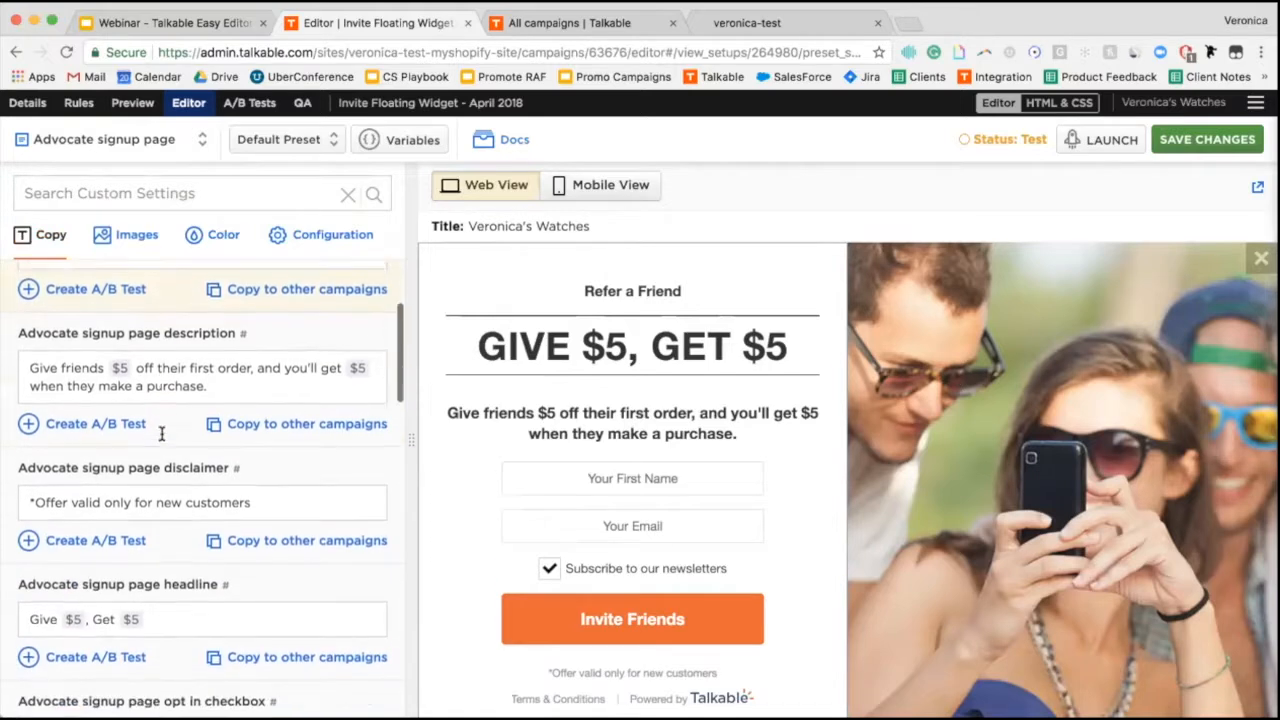
pyautogui.scroll(-2, 161, 437)
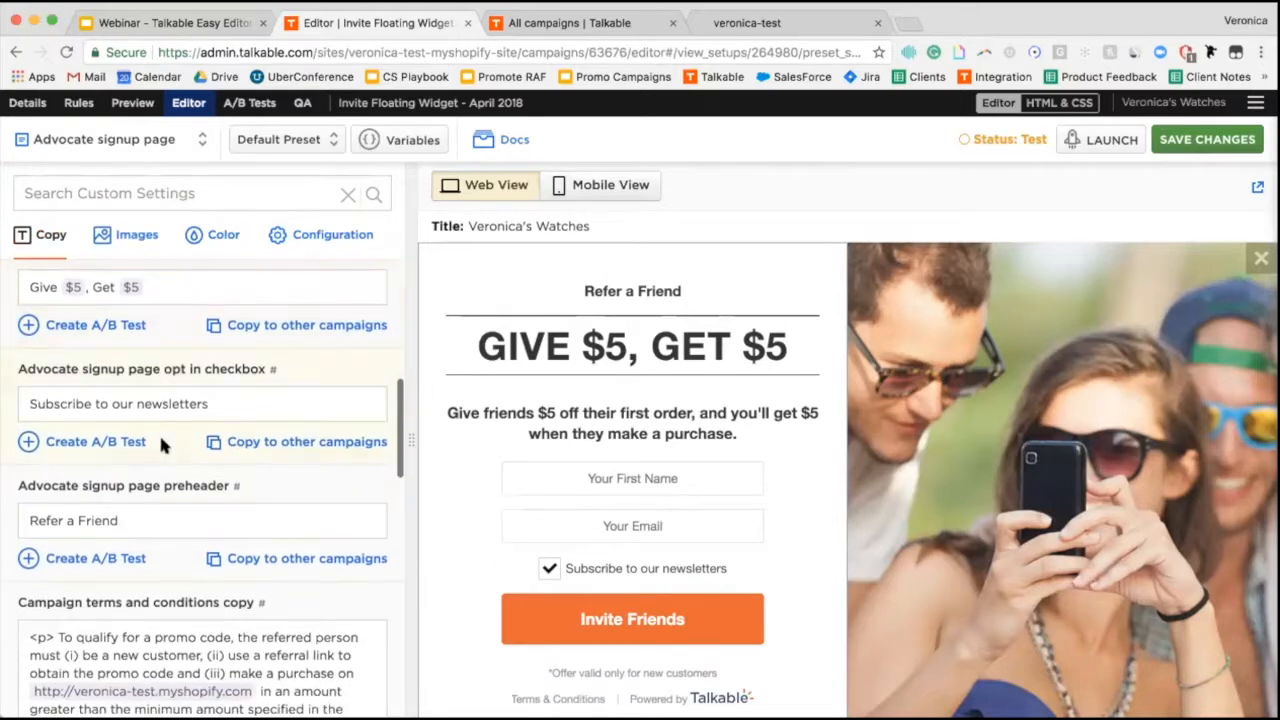
pyautogui.click(119, 517)
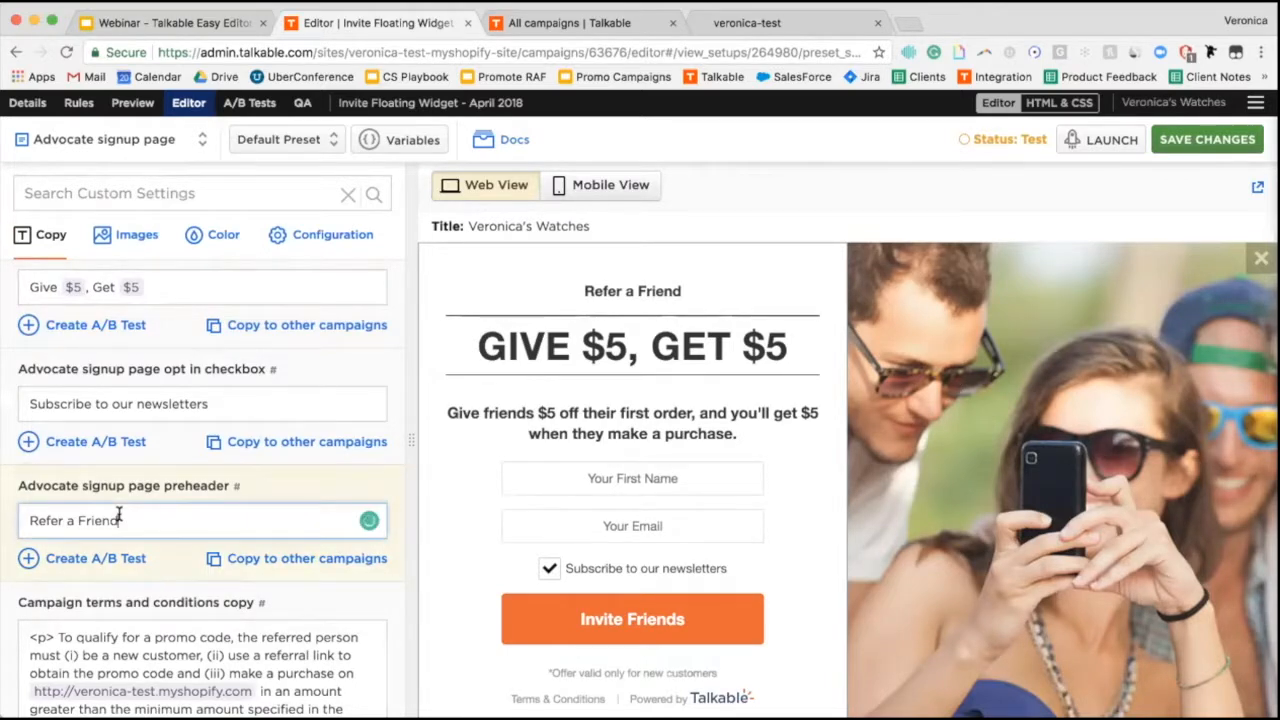
pyautogui.press('super+a')
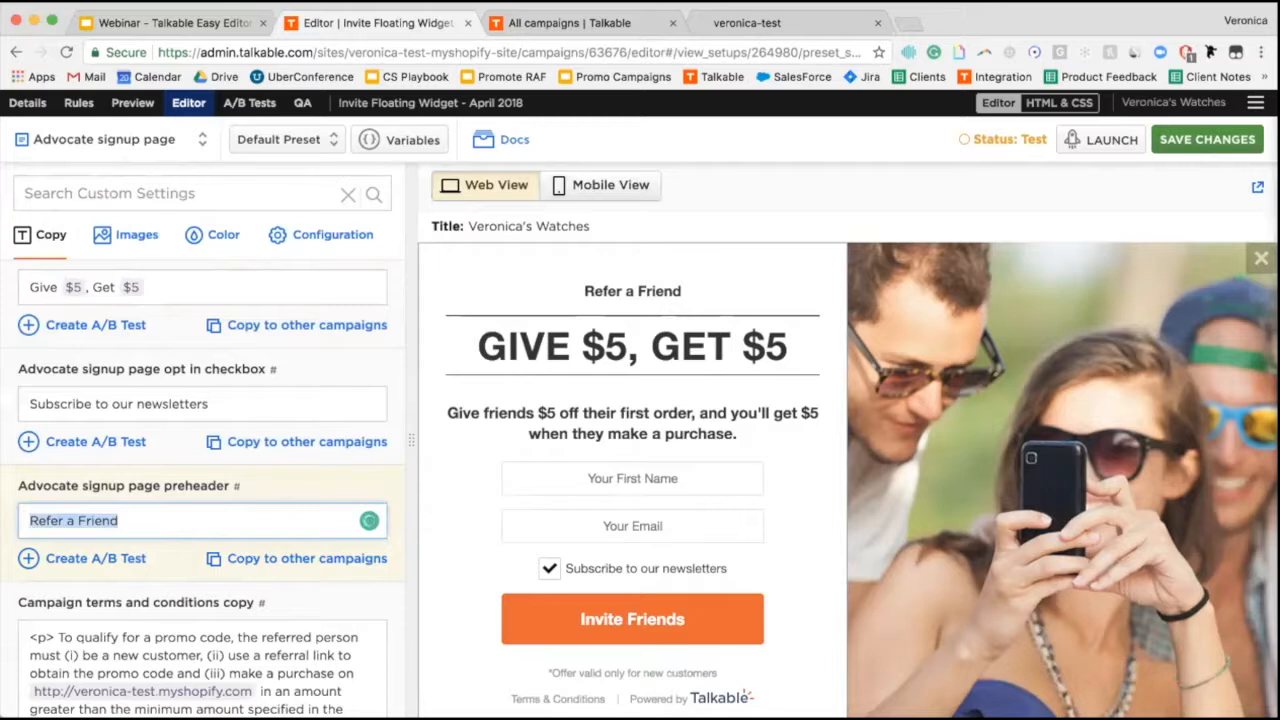
pyautogui.write('Know someone that likes')
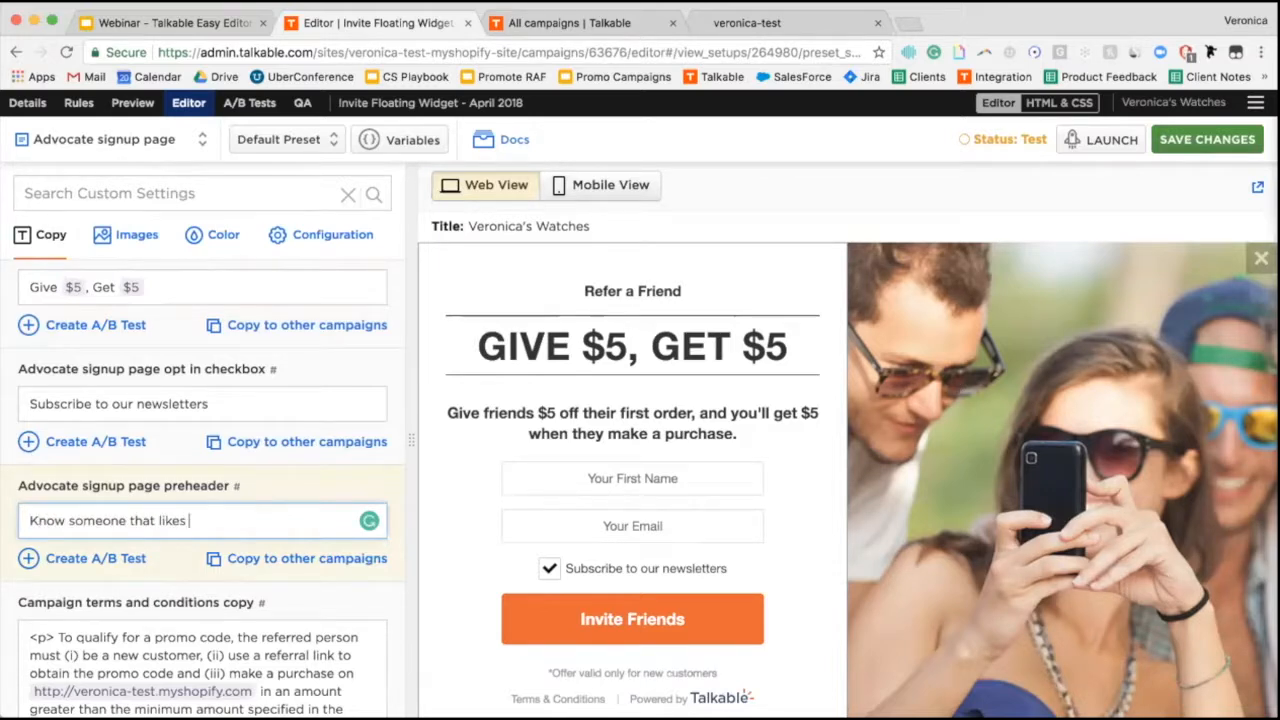
pyautogui.write(' watches?')
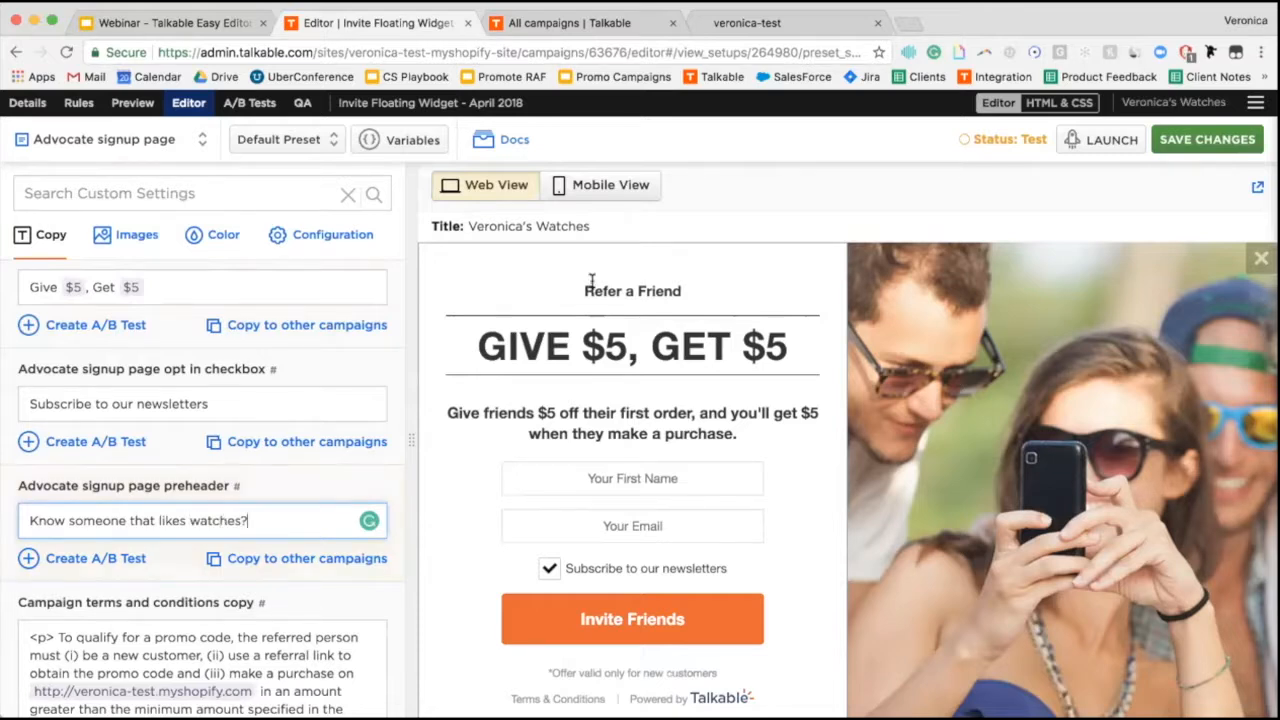
pyautogui.click(1197, 137)
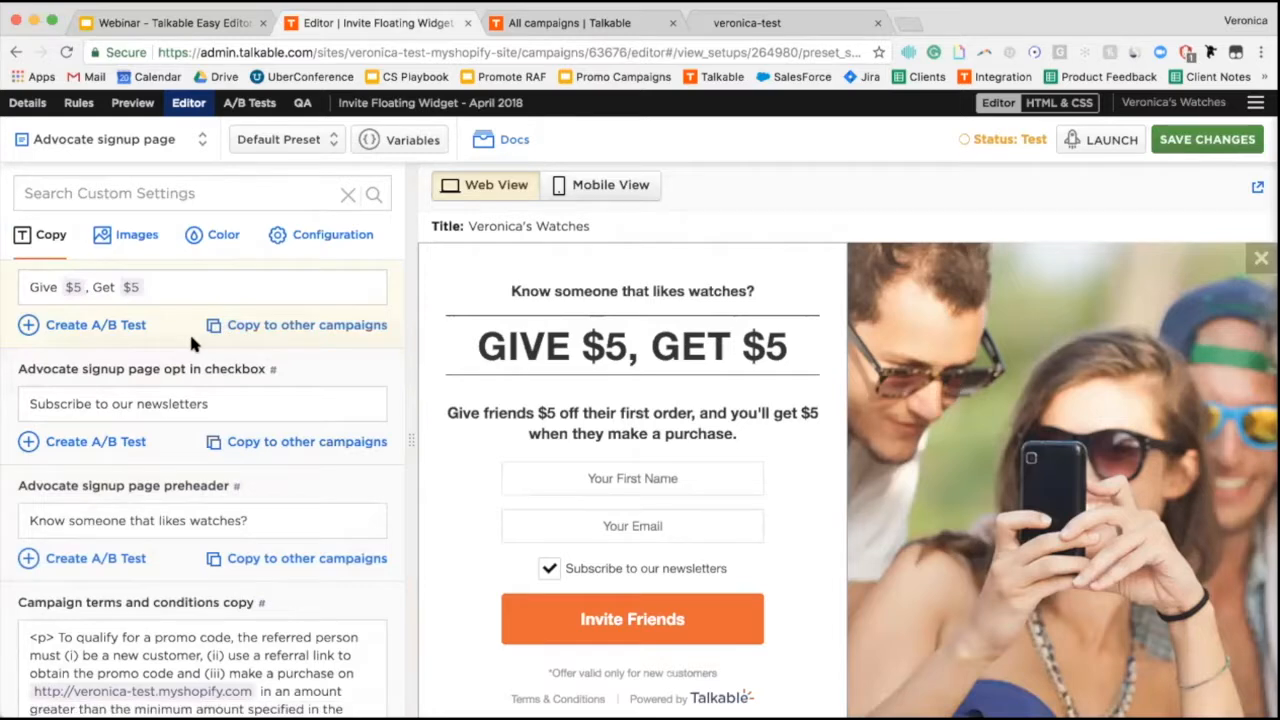
# Scroll the campaign's Preview to check the signup popup shows the new preheader.
pyautogui.click(131, 105)
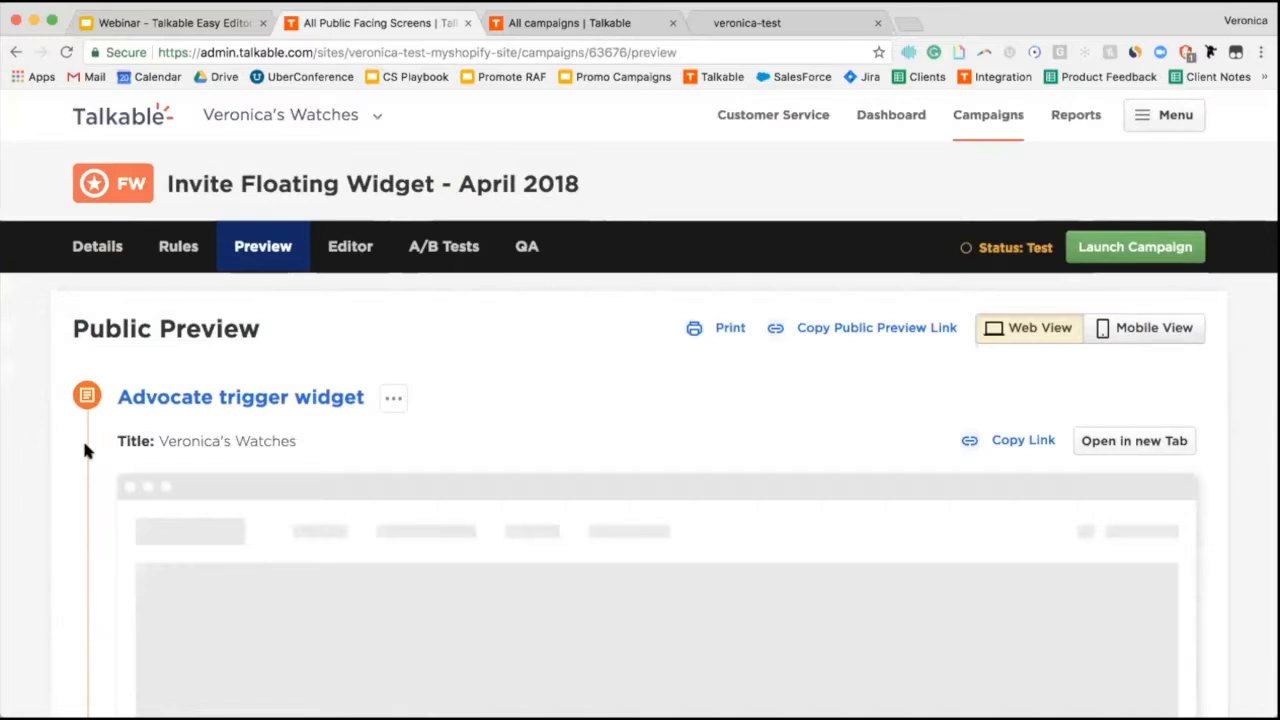
pyautogui.scroll(-5, 84, 451)
pyautogui.scroll(1, 88, 451)
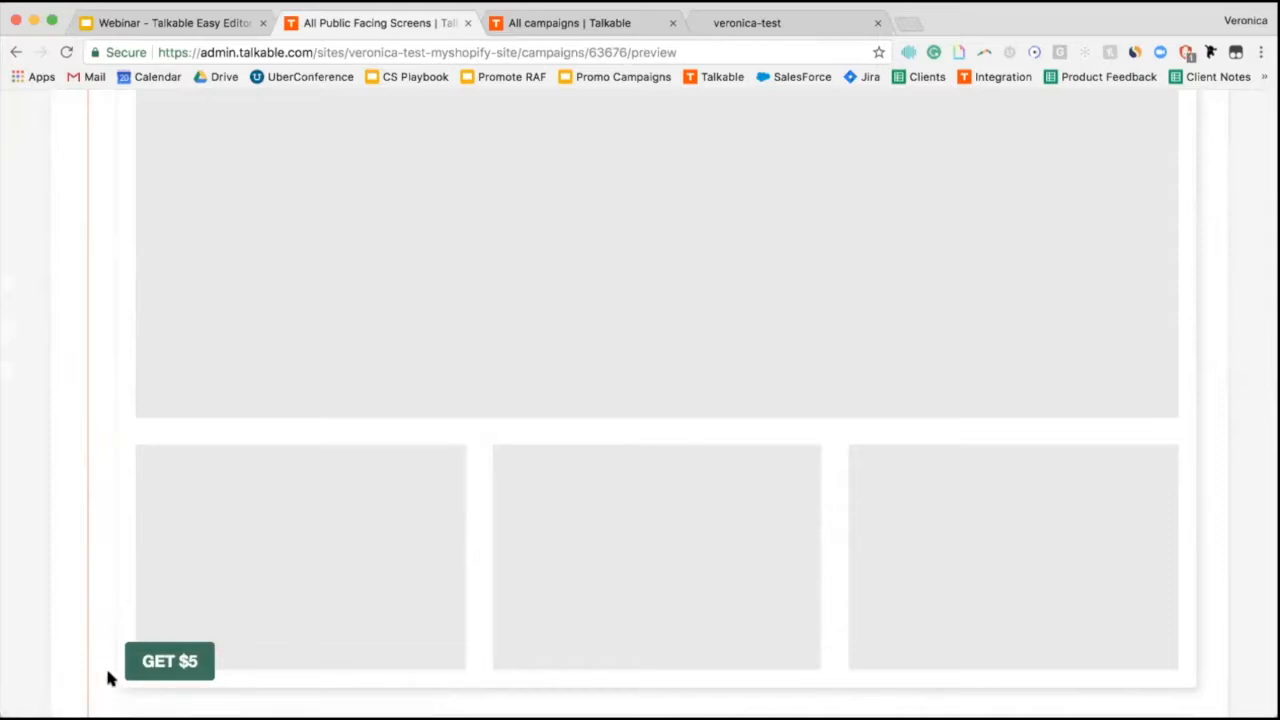
pyautogui.scroll(-5, 110, 678)
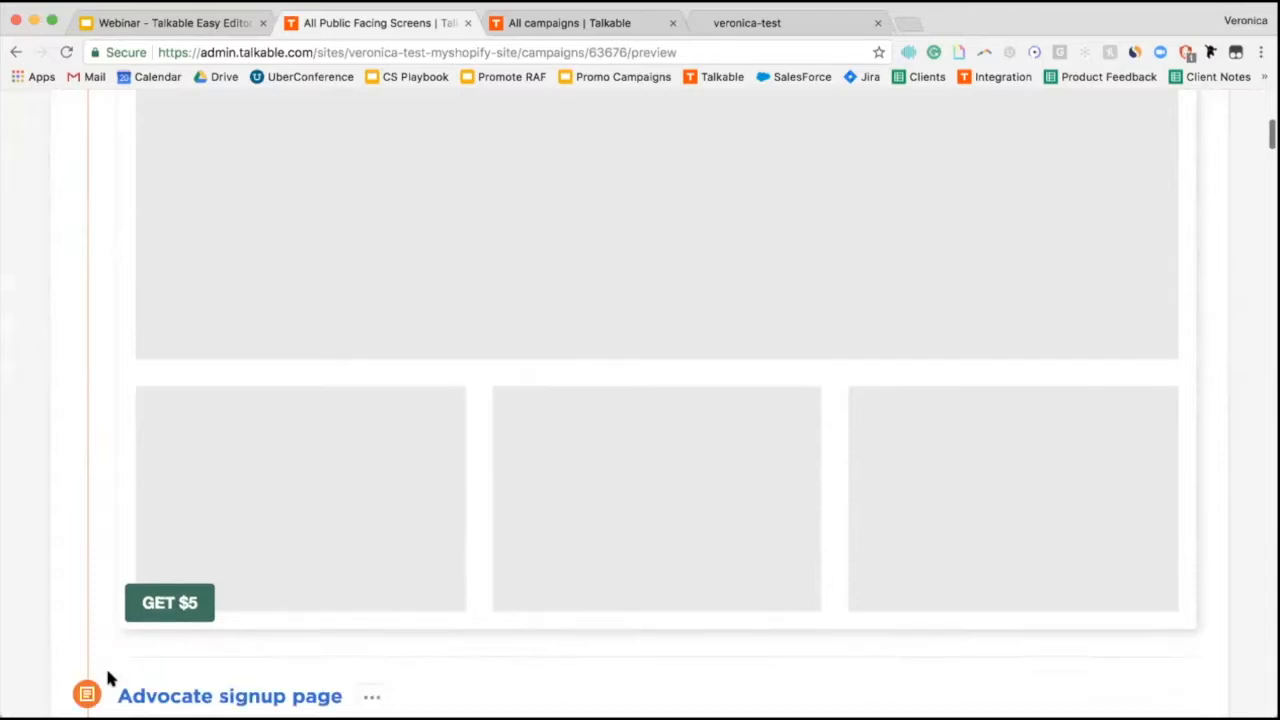
pyautogui.scroll(-2, 110, 678)
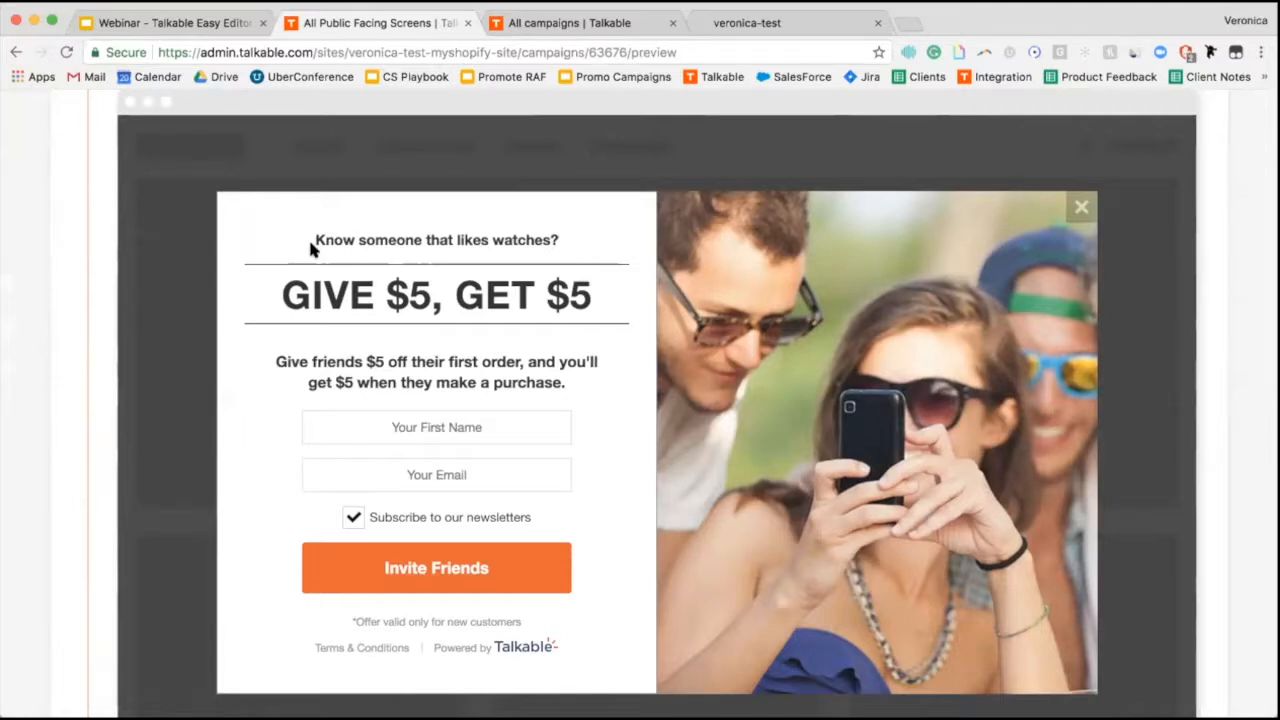
pyautogui.scroll(5, 310, 245)
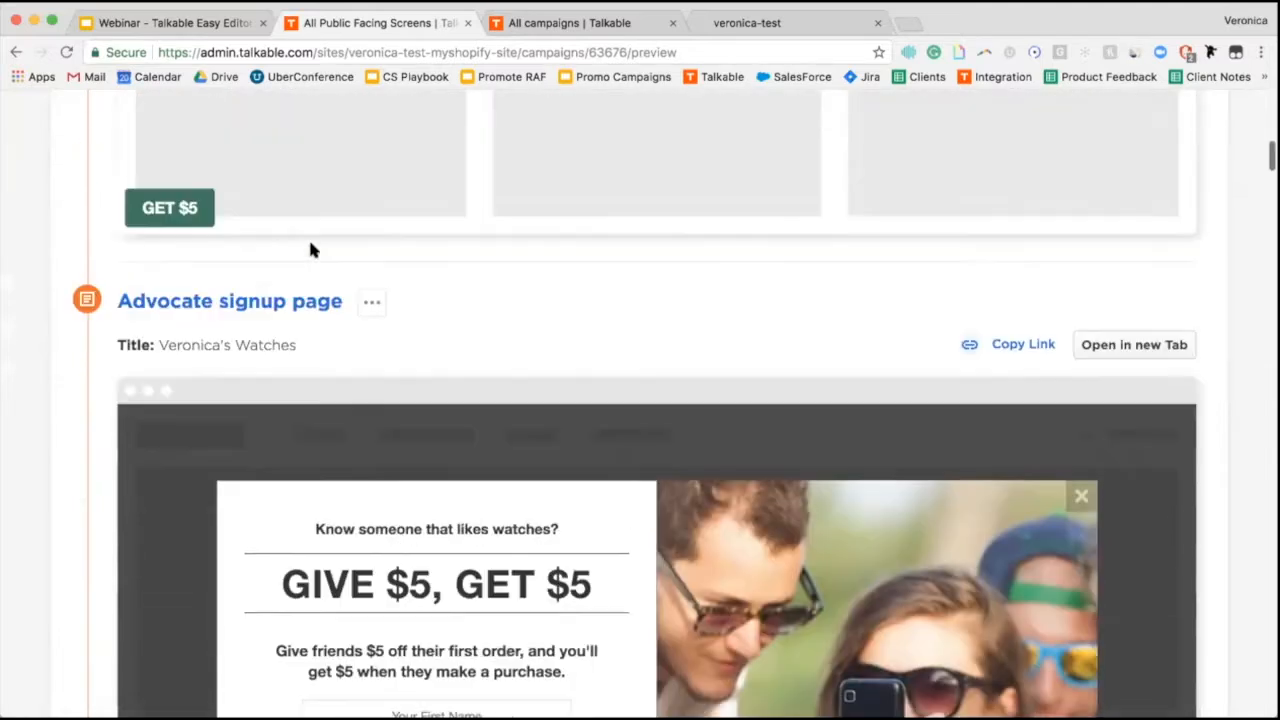
pyautogui.scroll(10, 310, 249)
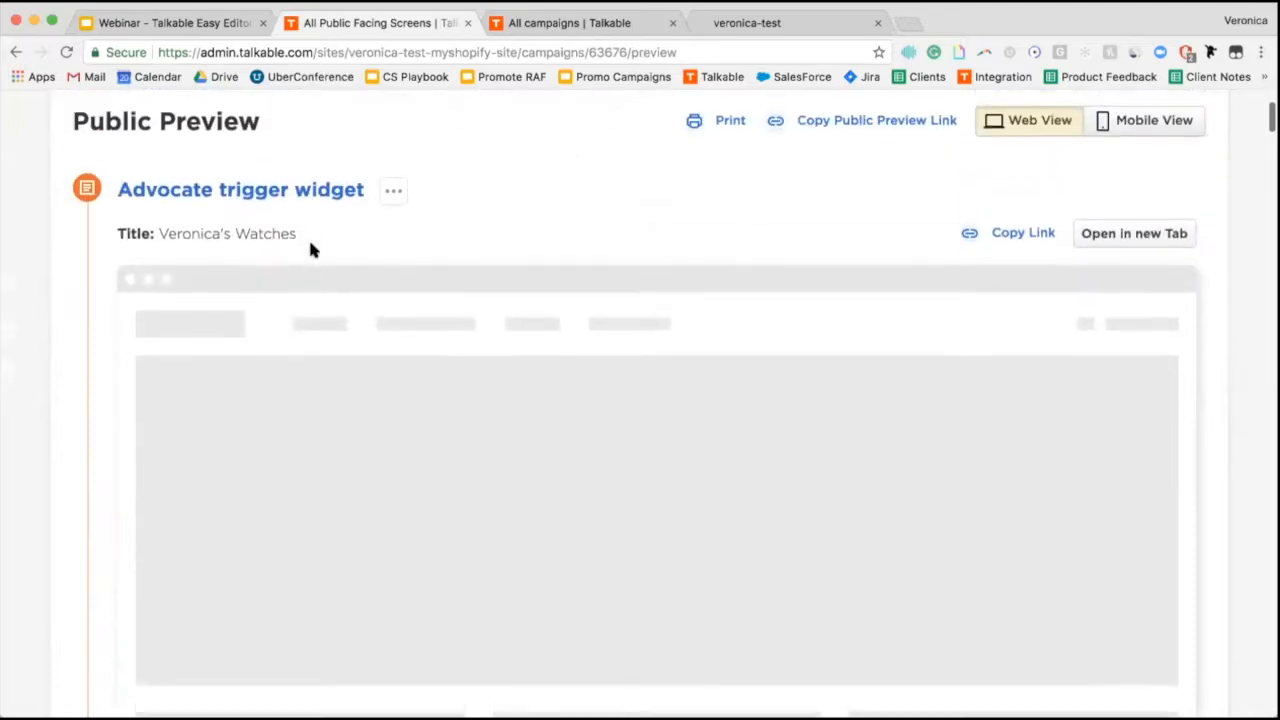
pyautogui.scroll(3, 310, 249)
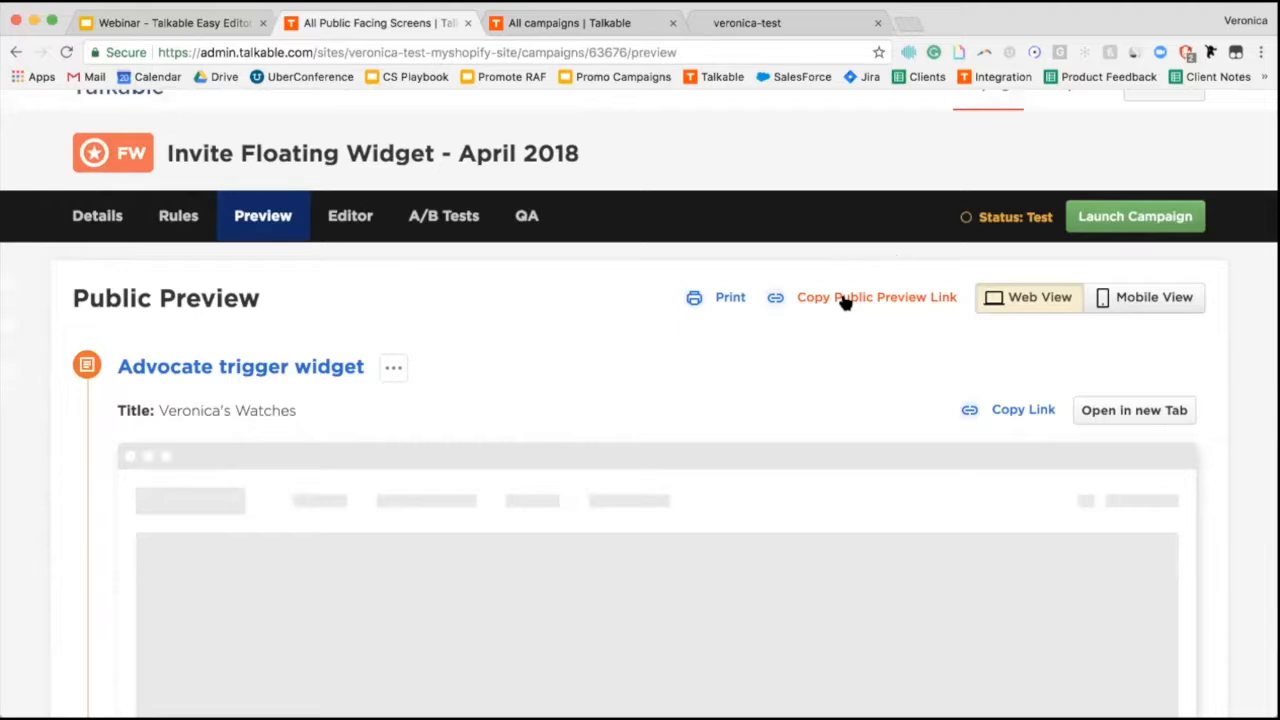
# Paste and load the copied public preview link in a new browser tab.
pyautogui.press('super+t')
pyautogui.write('https://admin.talkable.com/x/FVZIXv')
pyautogui.press('Return')
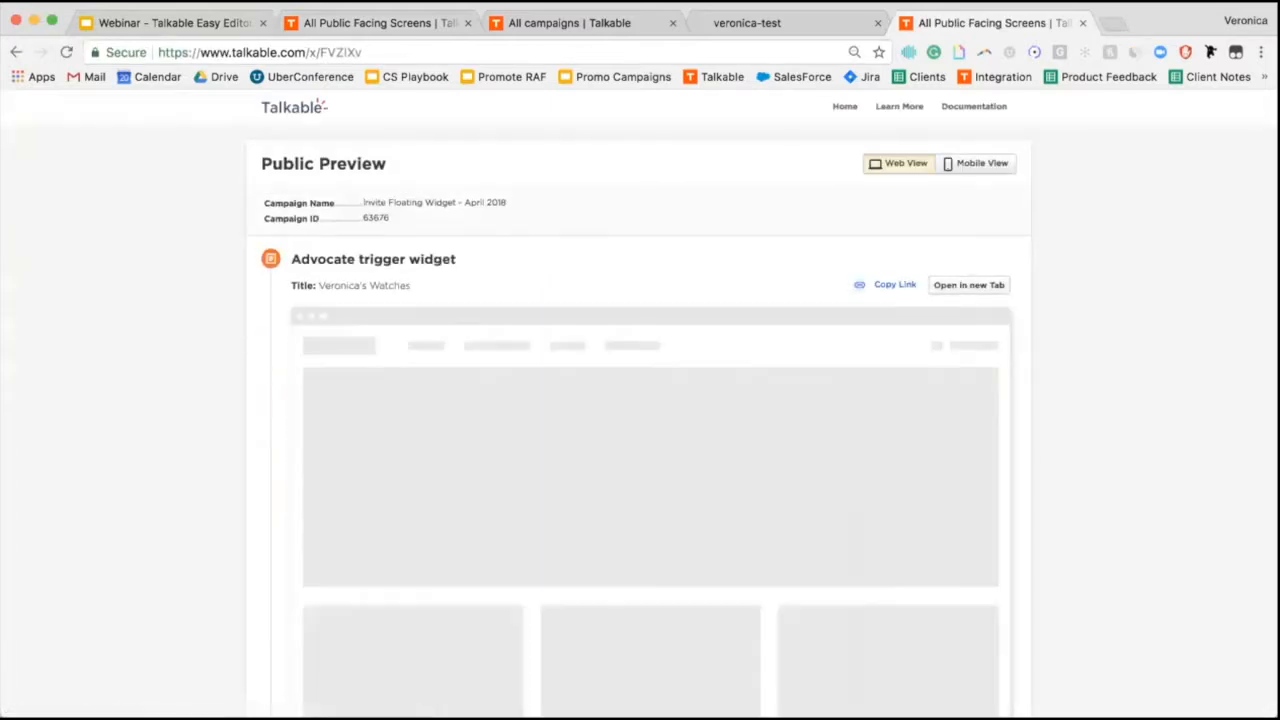
pyautogui.scroll(-3, 335, 516)
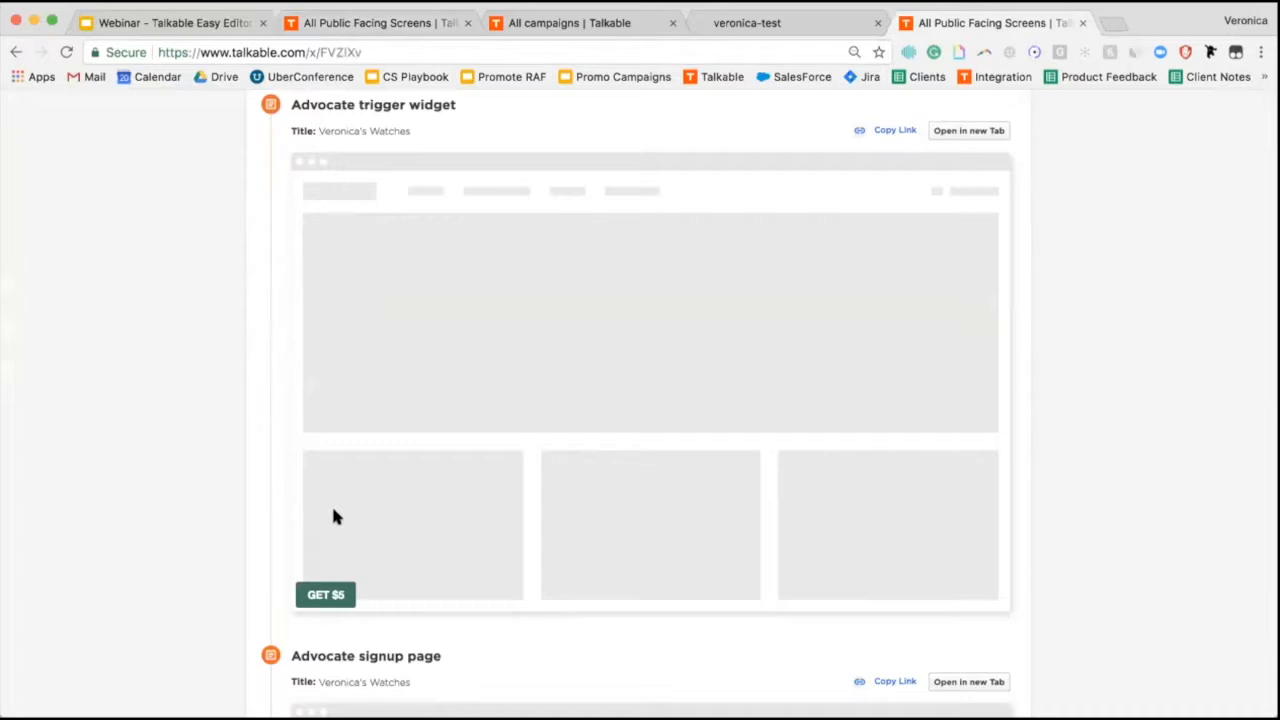
# Switch the admin preview to Mobile View and scroll through the signup popup mockups.
pyautogui.click(293, 28)
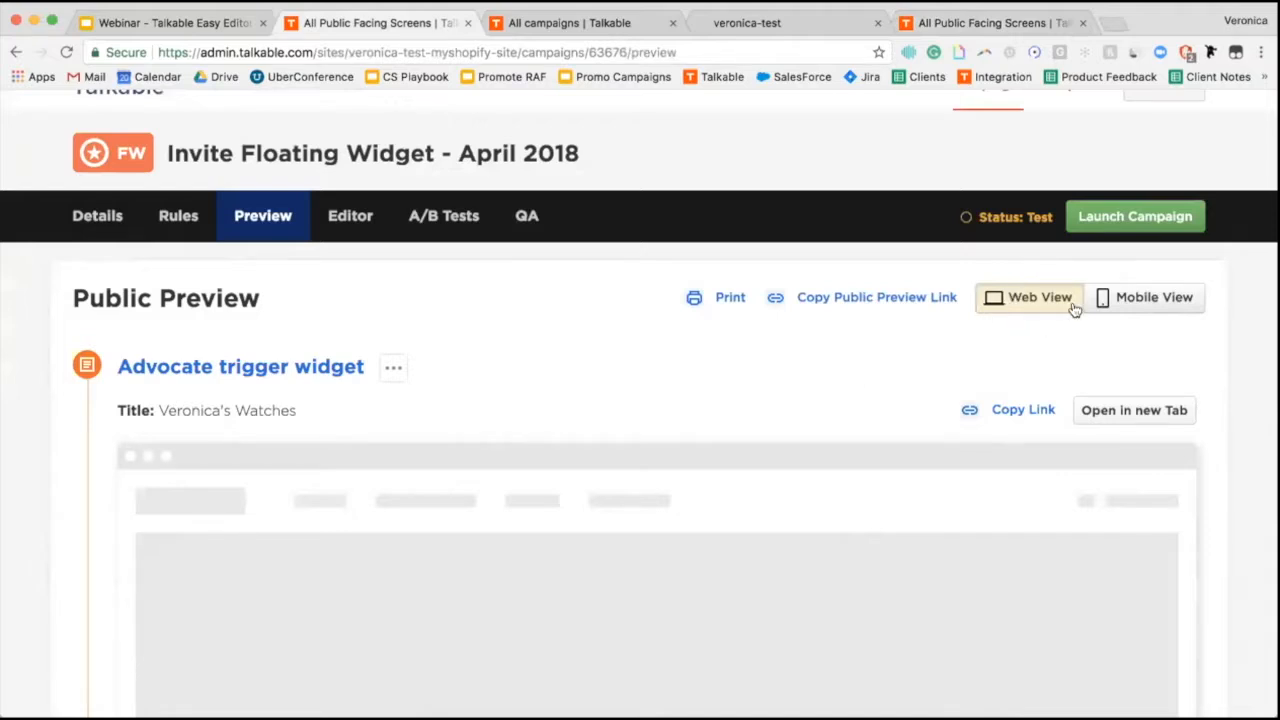
pyautogui.click(1115, 298)
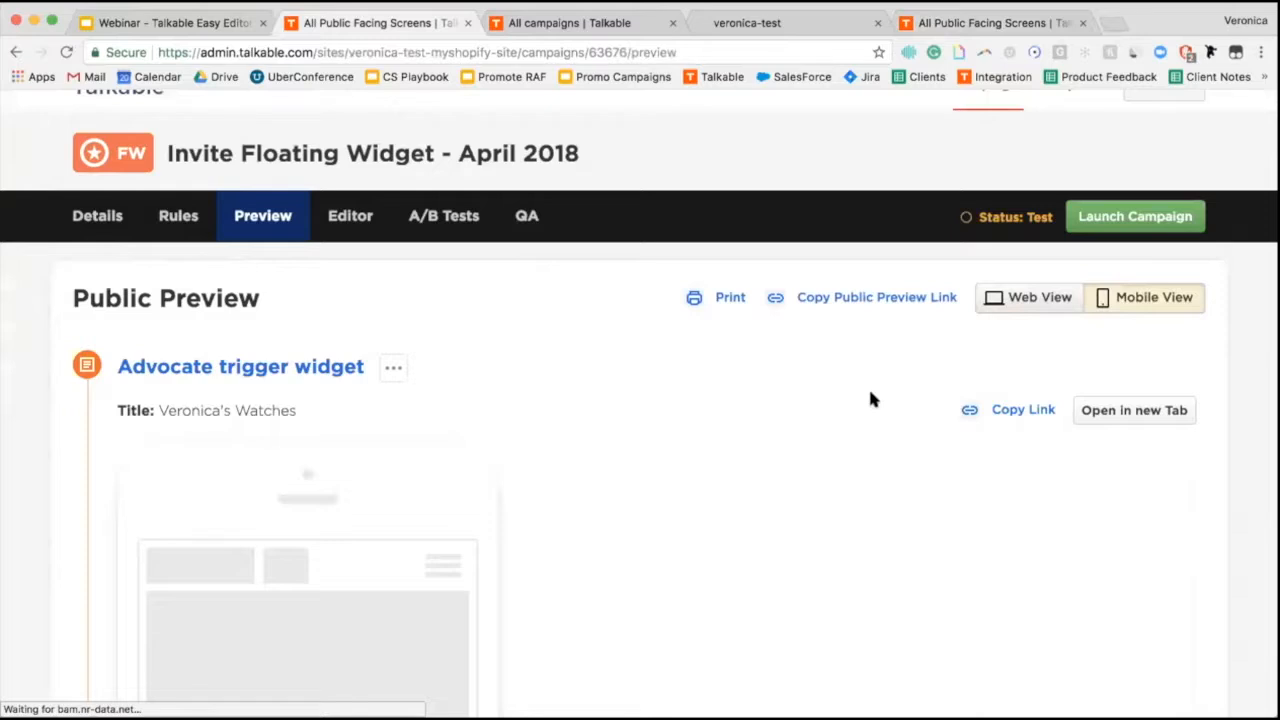
pyautogui.scroll(-8, 818, 456)
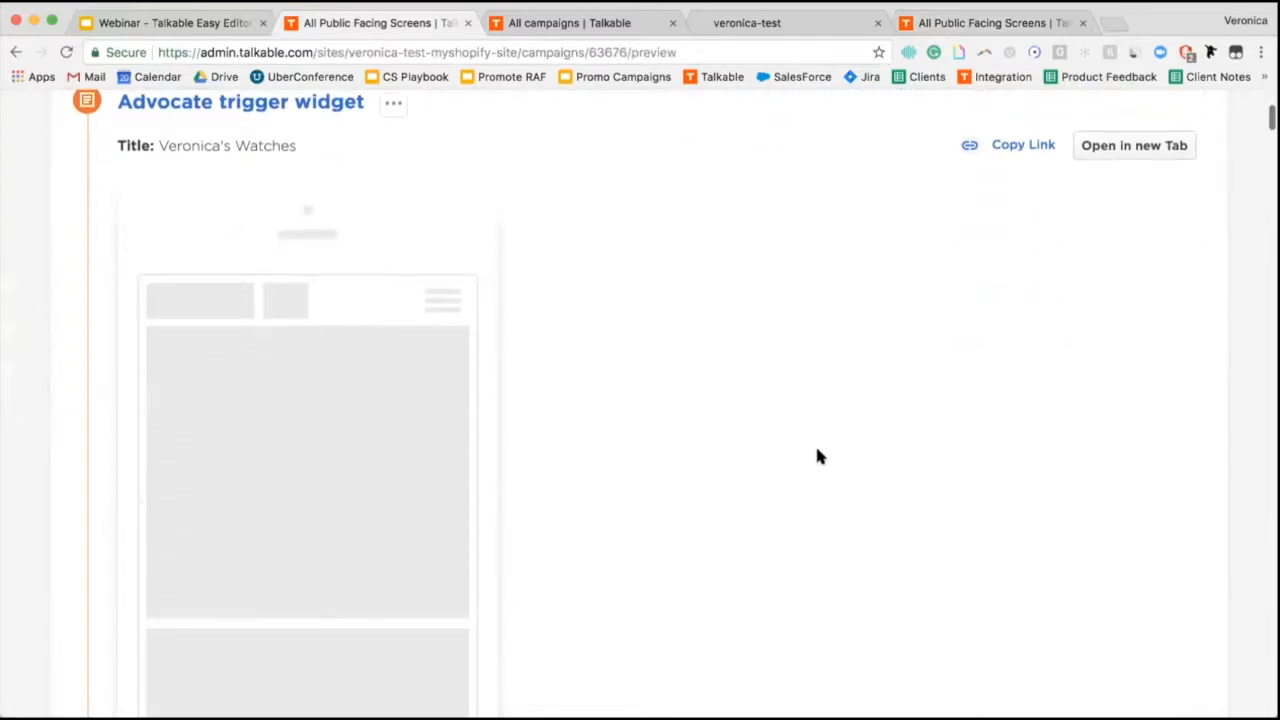
pyautogui.scroll(-1, 817, 451)
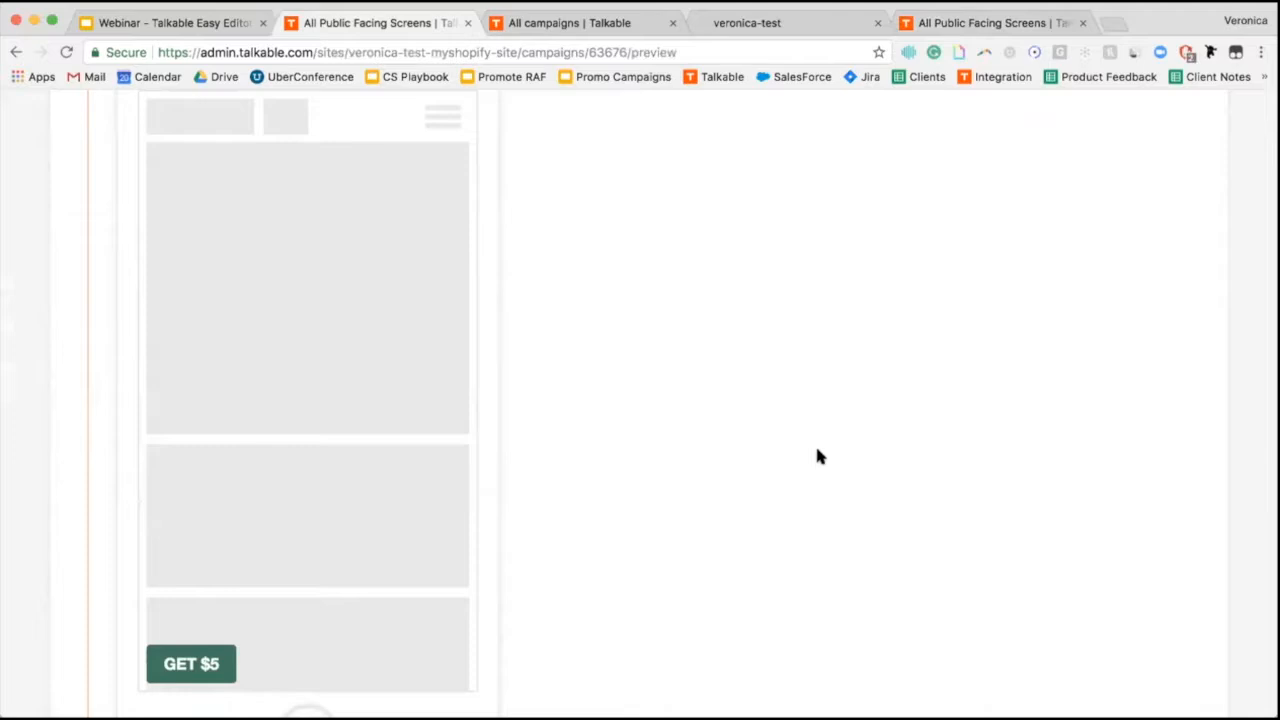
pyautogui.scroll(-2, 257, 627)
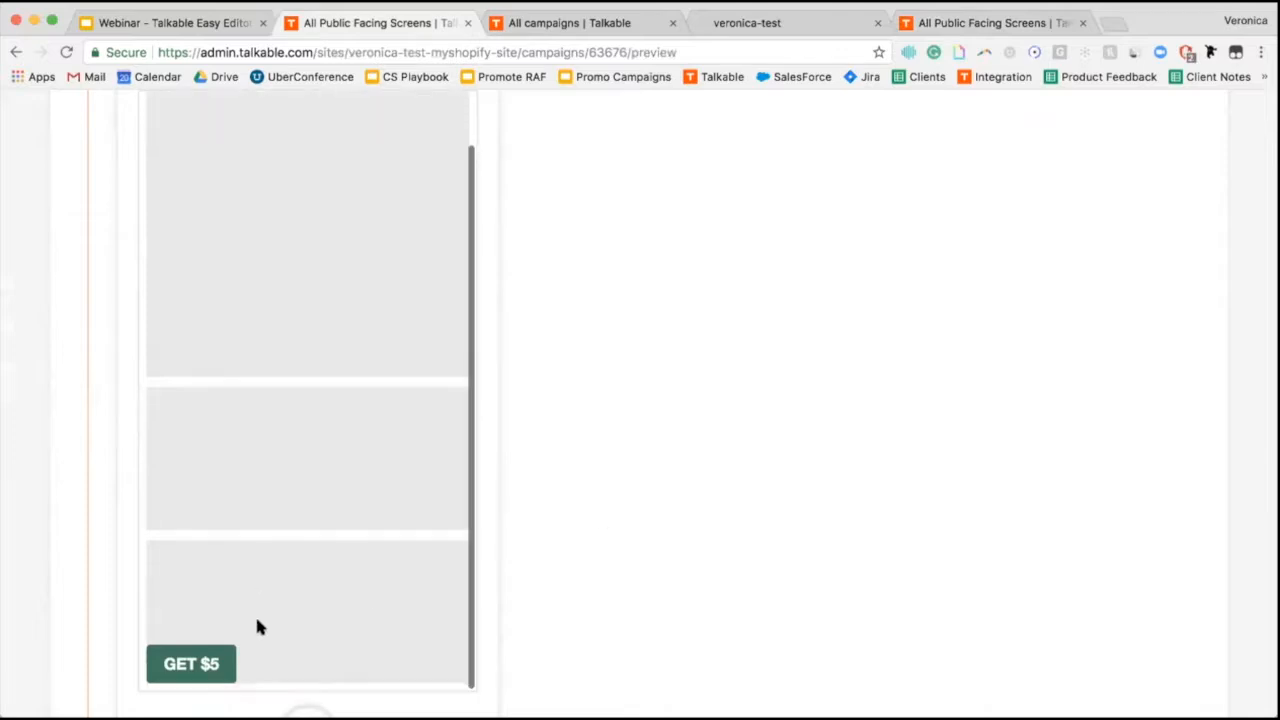
pyautogui.scroll(-5, 558, 572)
pyautogui.scroll(-8, 558, 572)
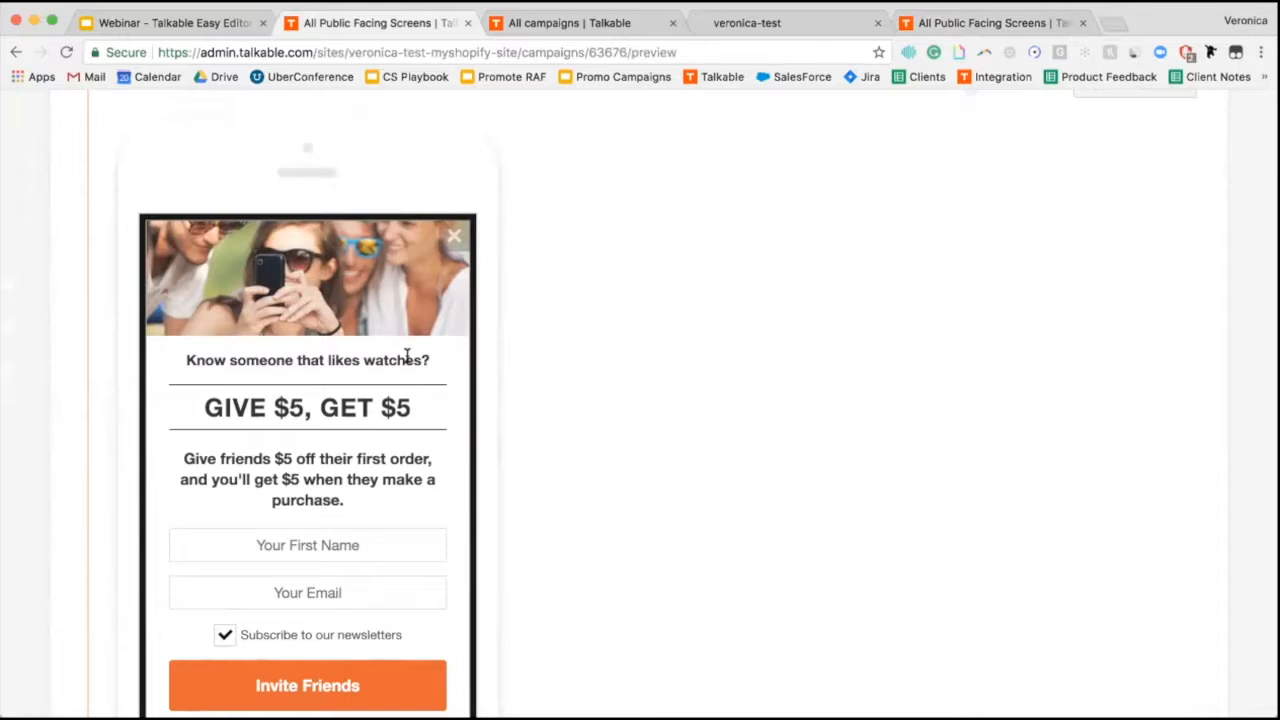
pyautogui.scroll(10, 708, 215)
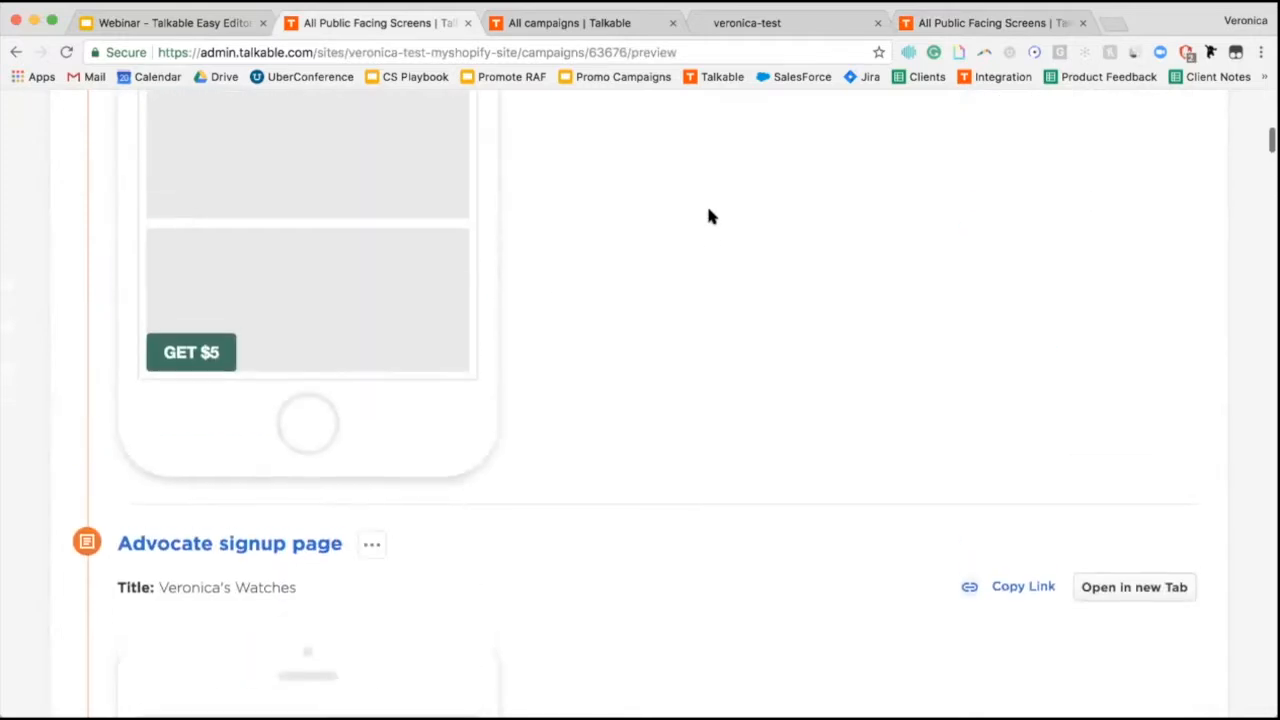
pyautogui.scroll(3, 708, 215)
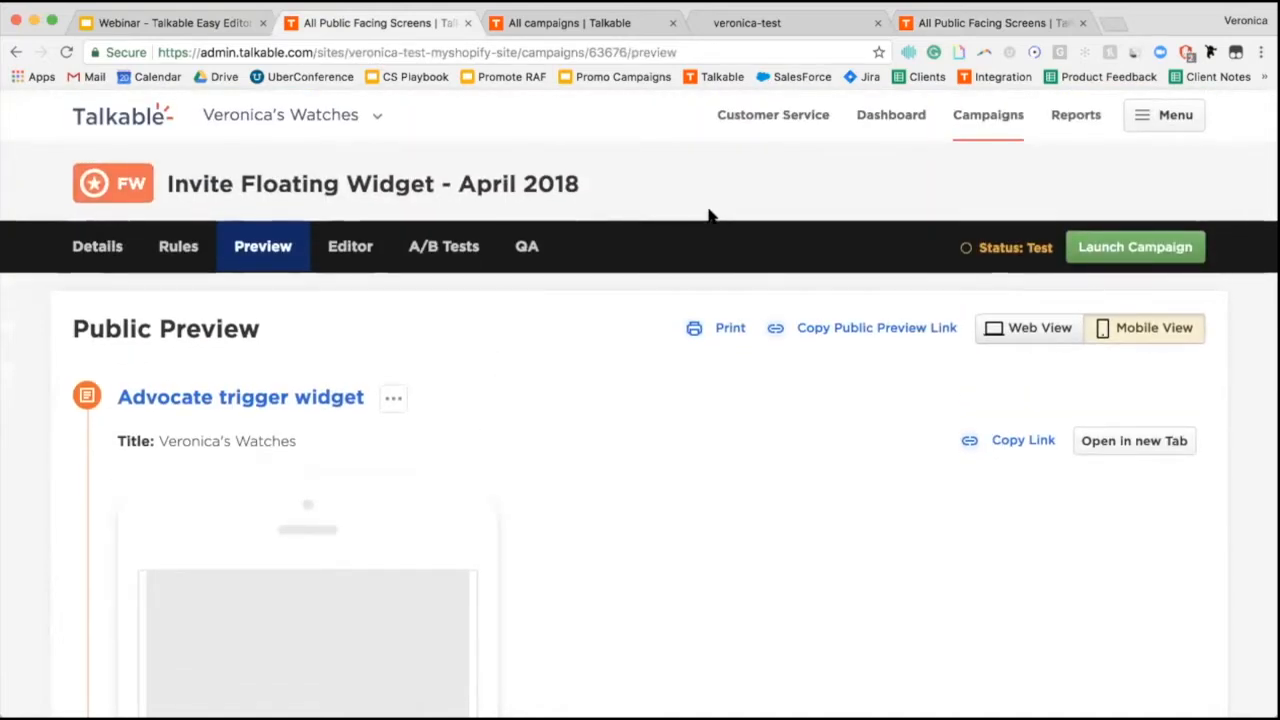
pyautogui.hotkey('ctrl', 'Tab')
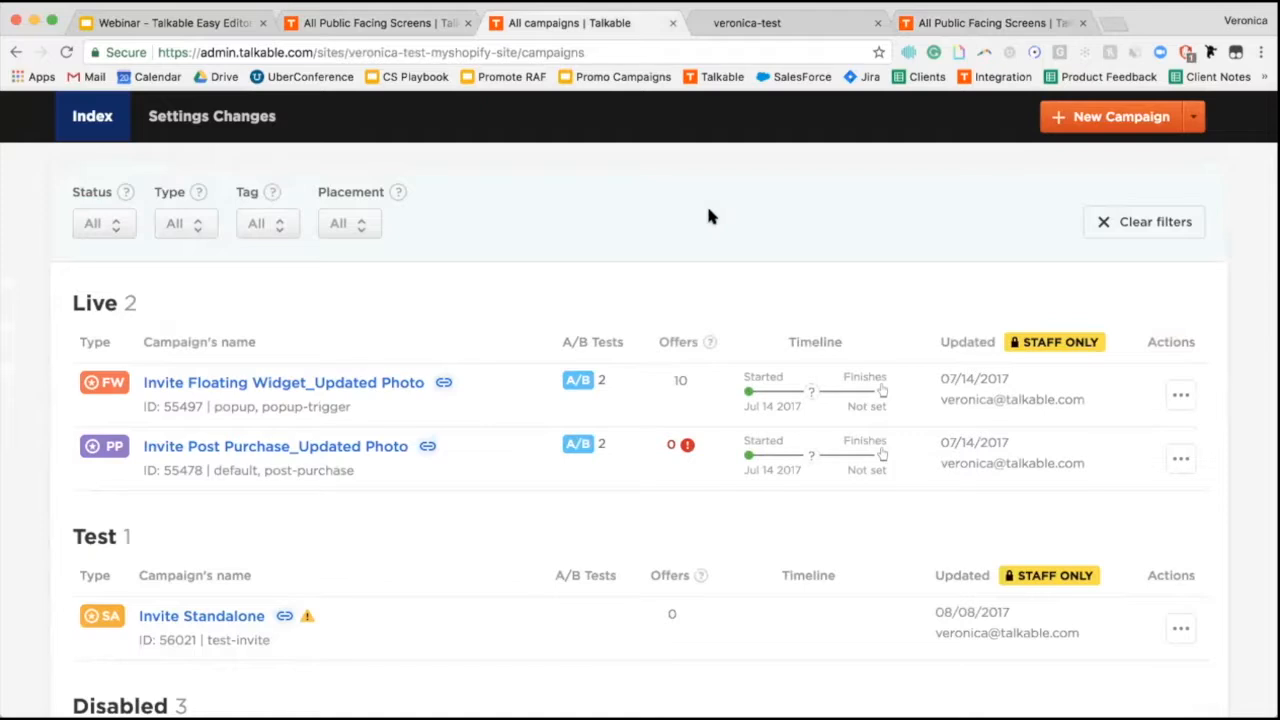
# Check the veronica-test storefront's web address in its browser tab.
pyautogui.hotkey('ctrl', 'Tab')
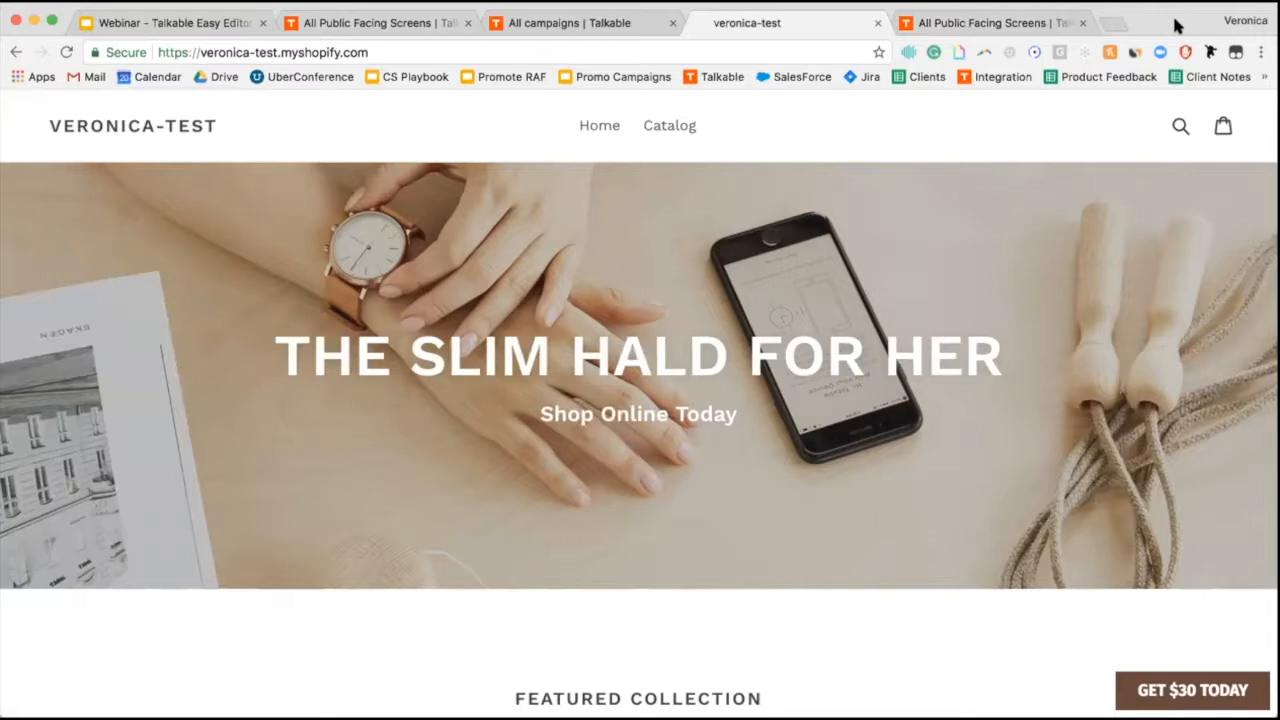
pyautogui.click(388, 48)
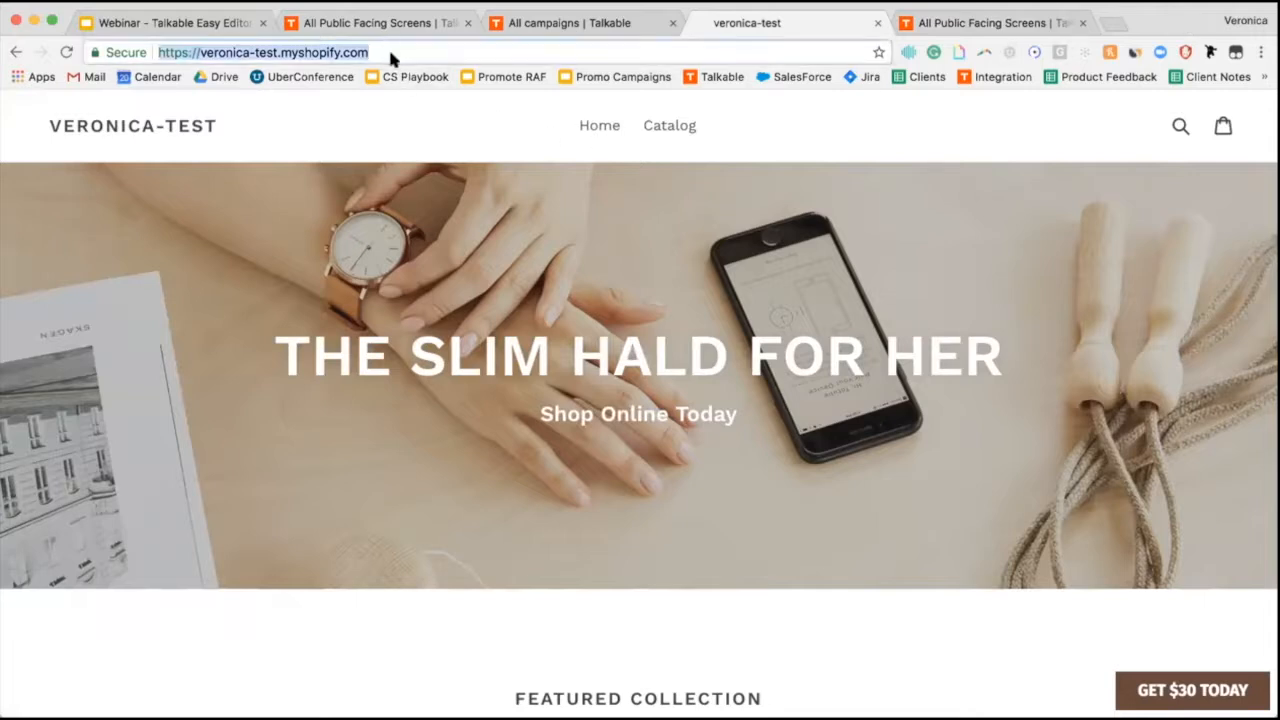
pyautogui.press('Right')
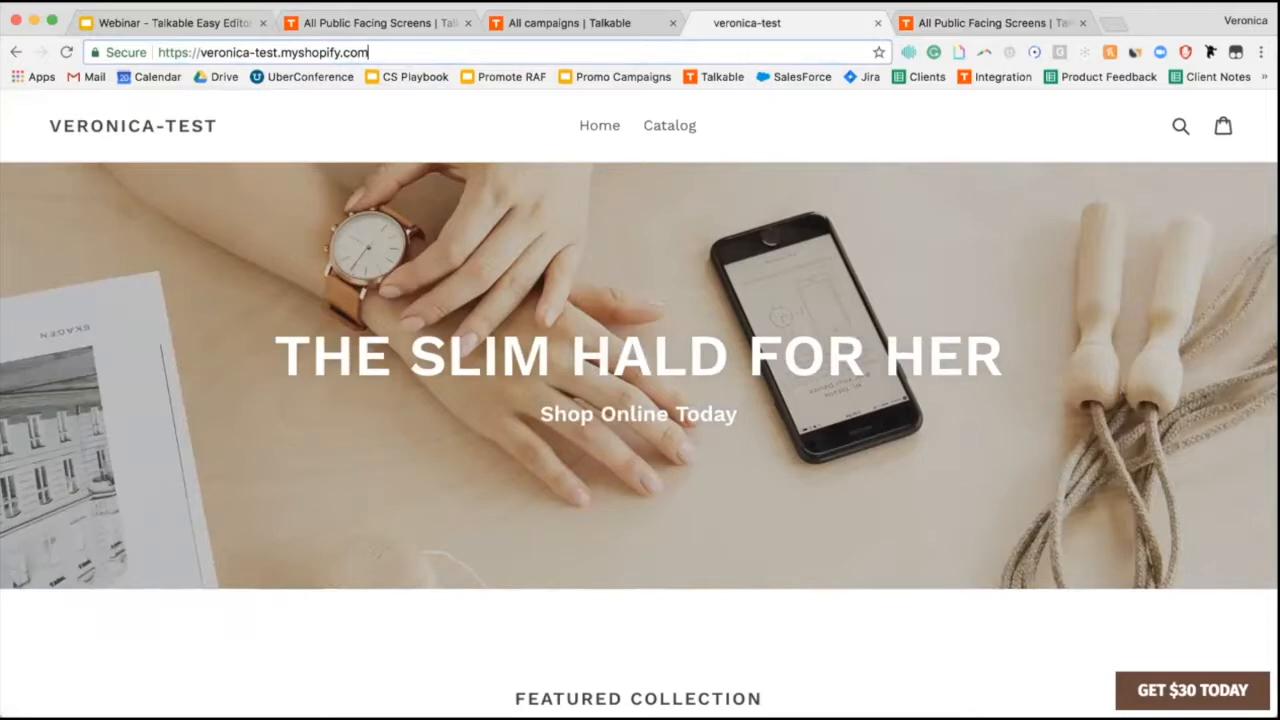
# Select the April 2018 campaign's test-popup tag in the campaigns list, then return to the store.
pyautogui.click(326, 26)
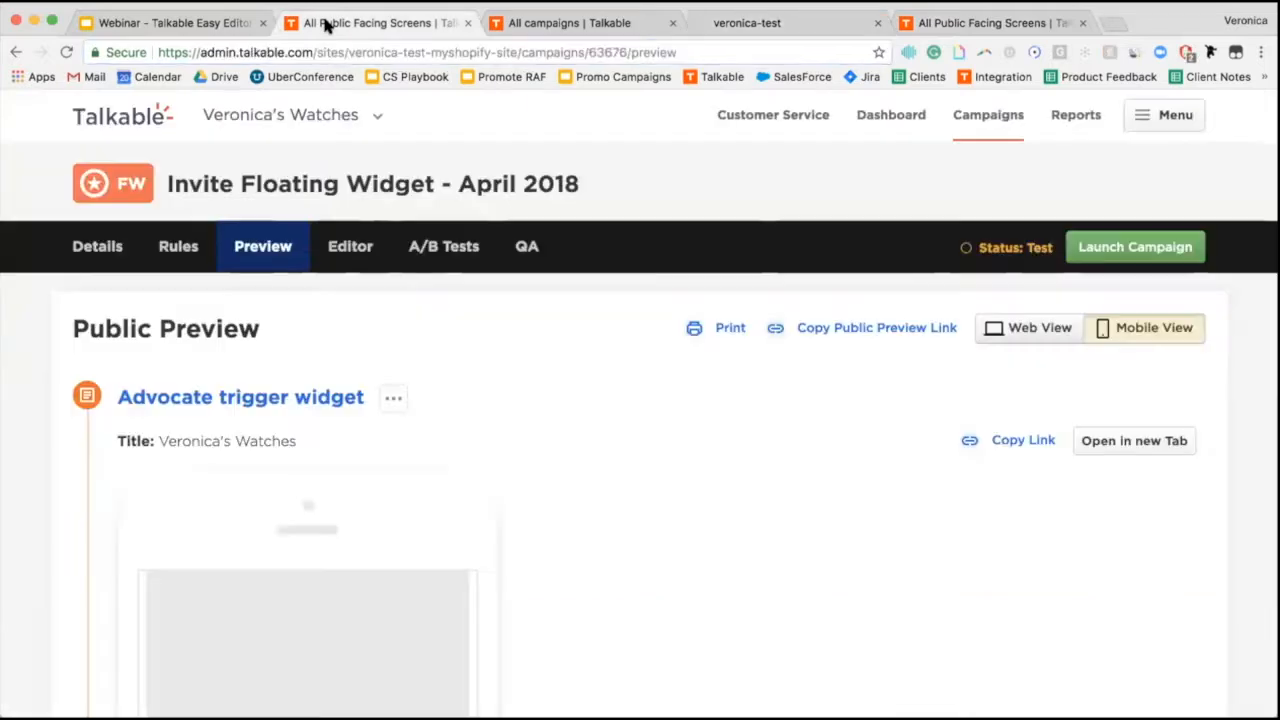
pyautogui.click(983, 117)
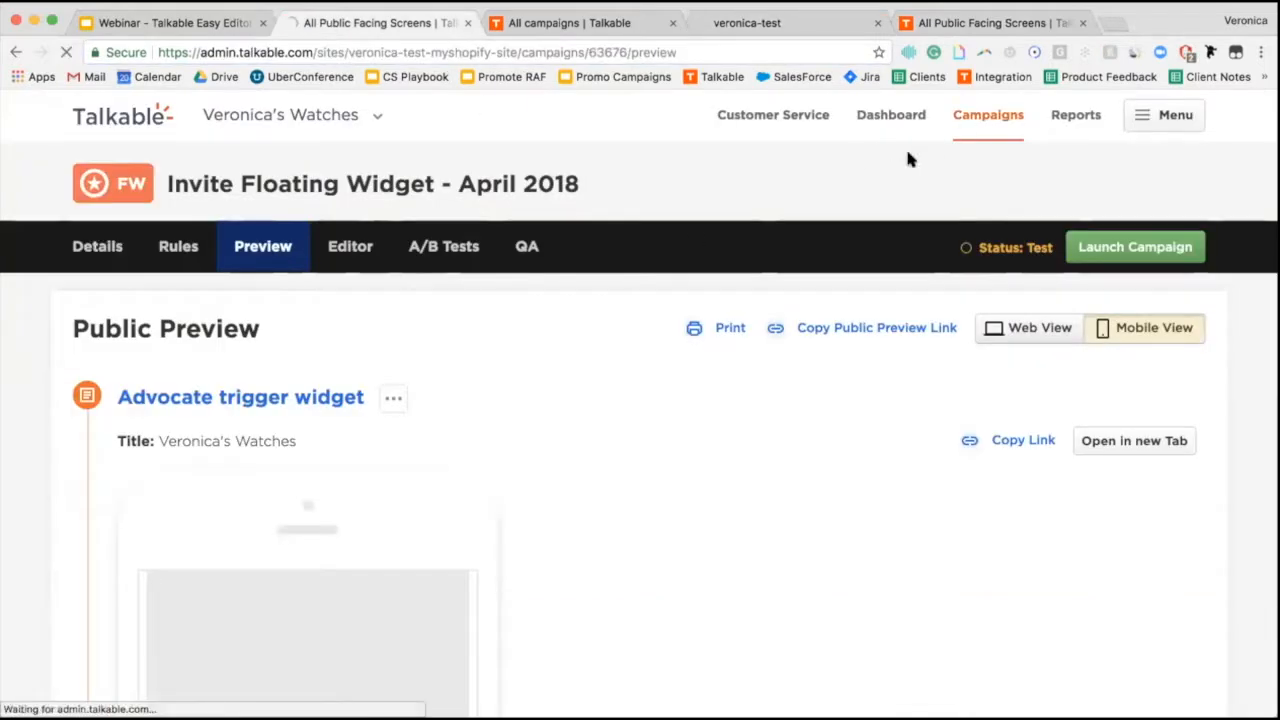
pyautogui.scroll(-5, 527, 492)
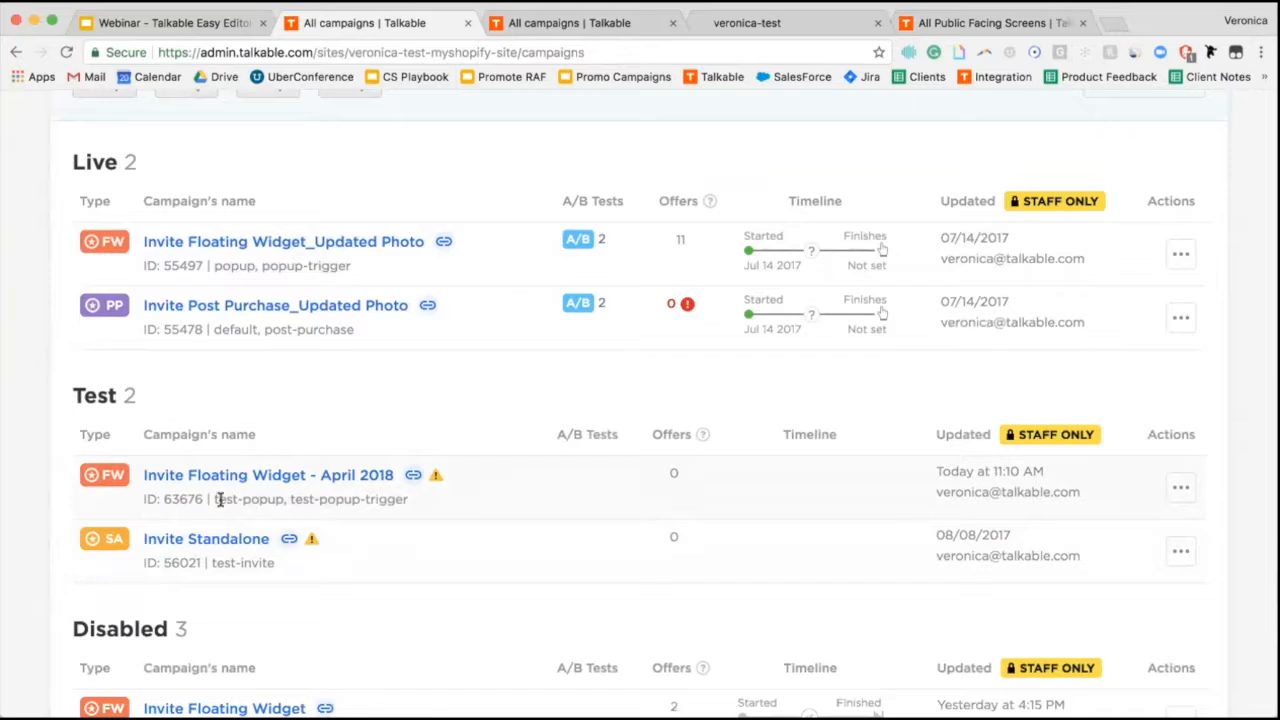
pyautogui.moveTo(221, 498); pyautogui.dragTo(255, 498)
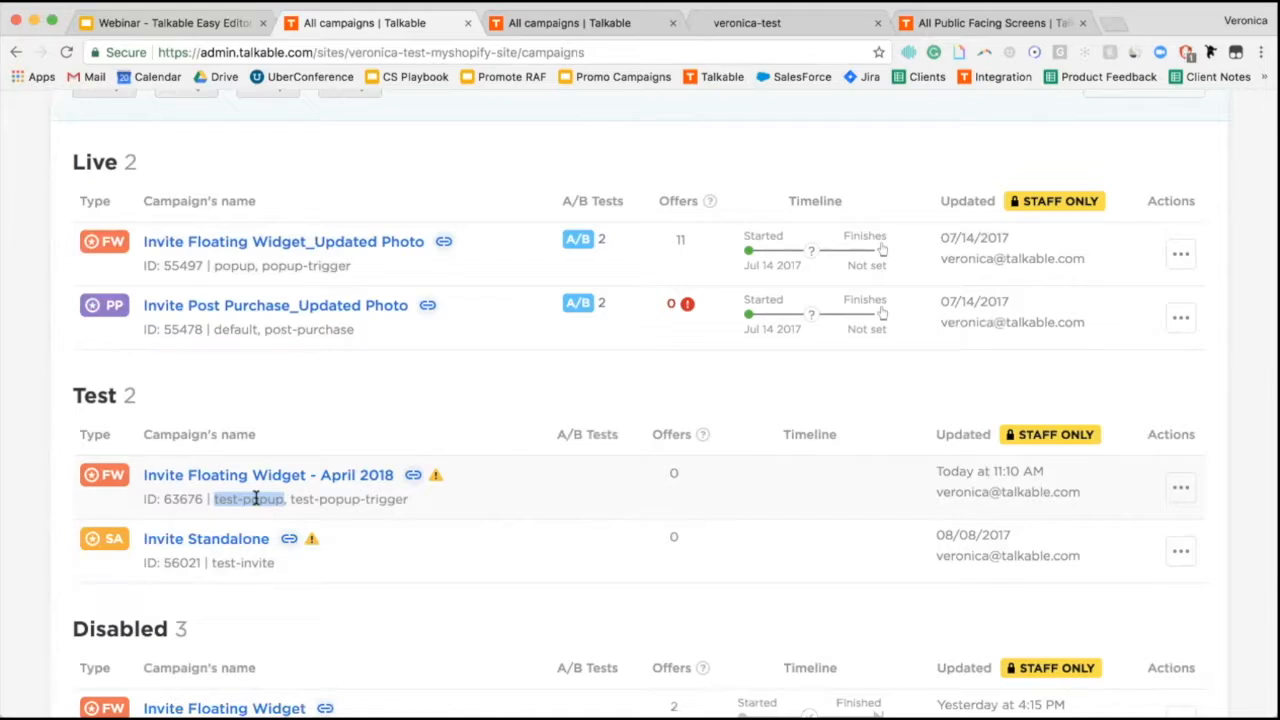
pyautogui.click(764, 28)
# Reload the store with '?campaign_tags=test-popup' appended and open the GET $5 referral popup.
pyautogui.click(469, 52)
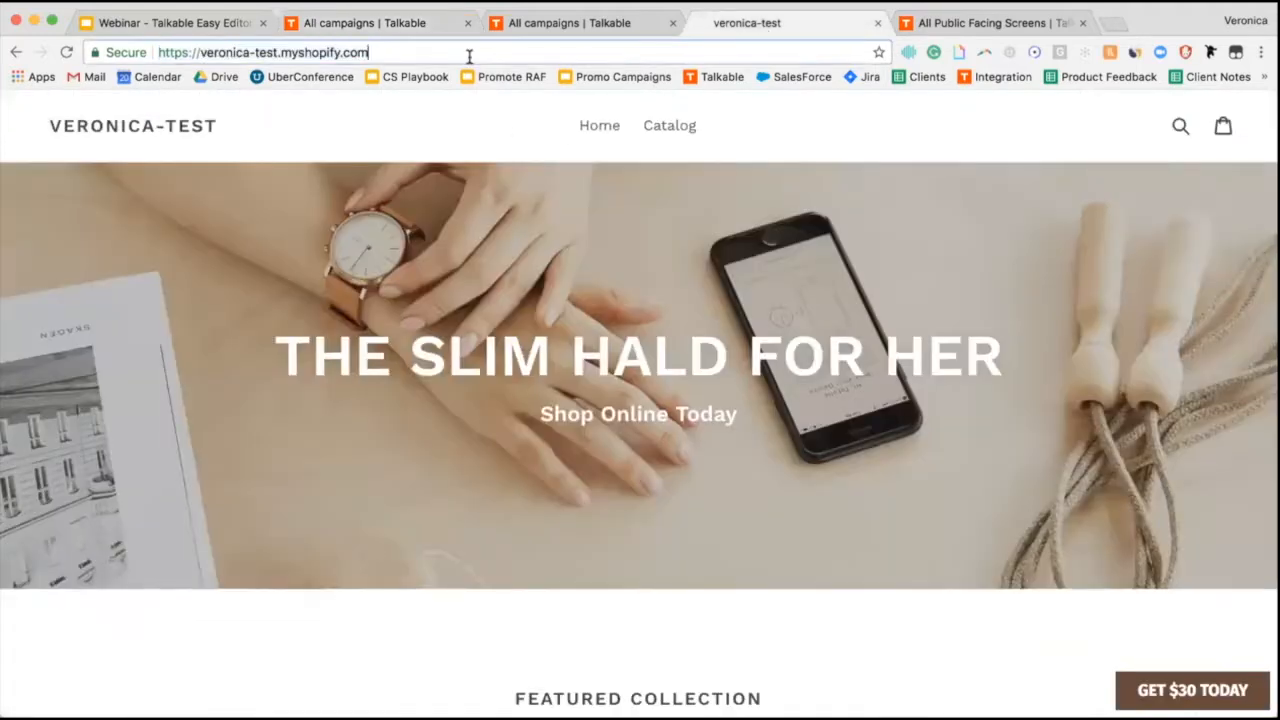
pyautogui.write('?campai')
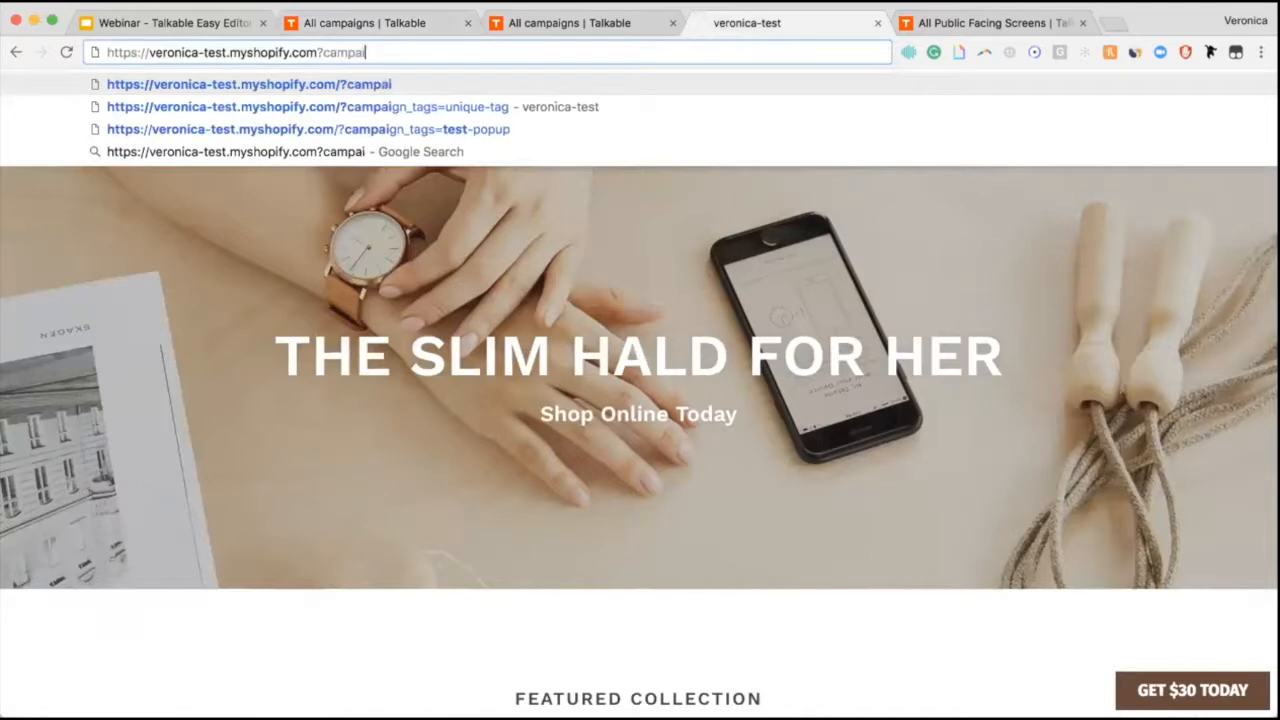
pyautogui.write('gn_tags')
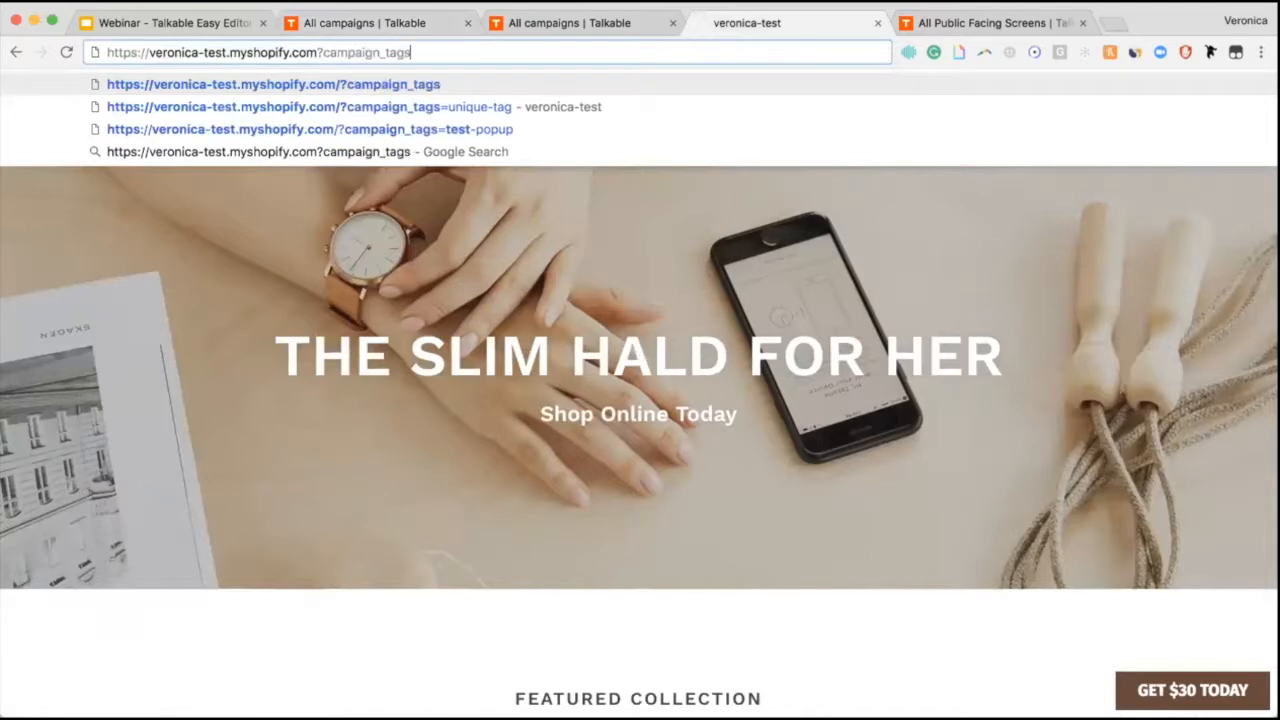
pyautogui.write('=test-popup')
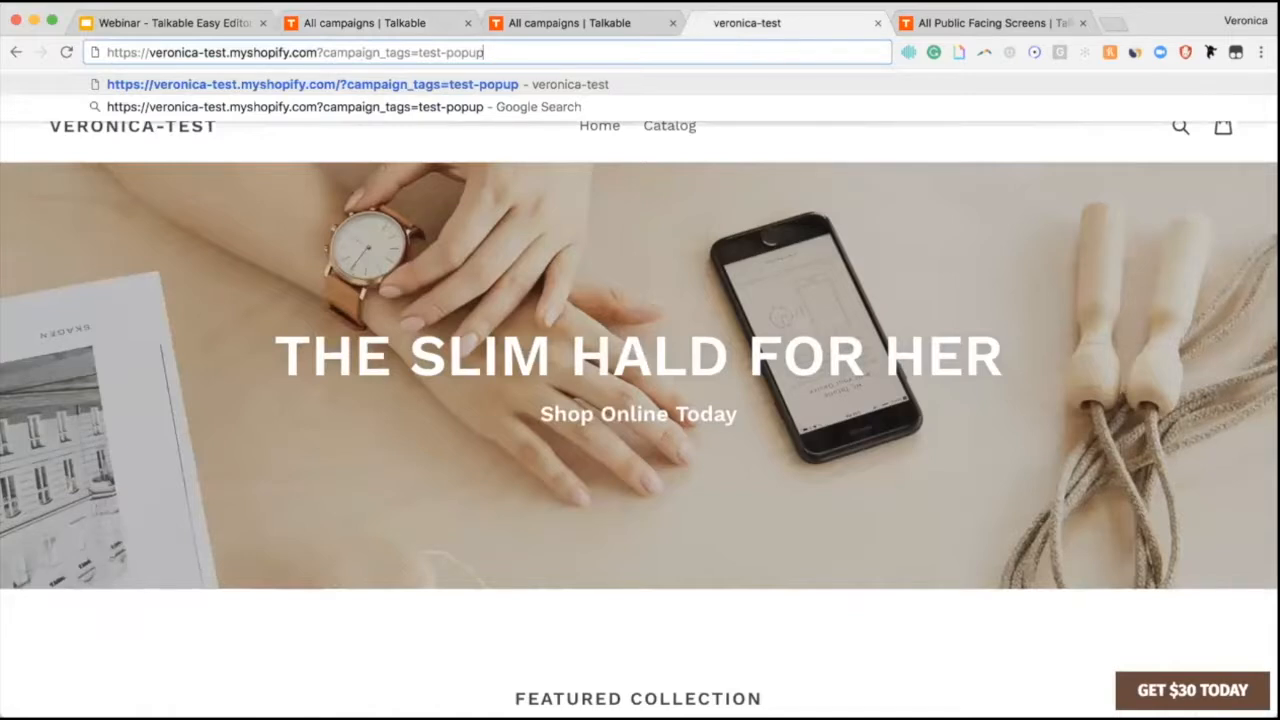
pyautogui.press('Return')
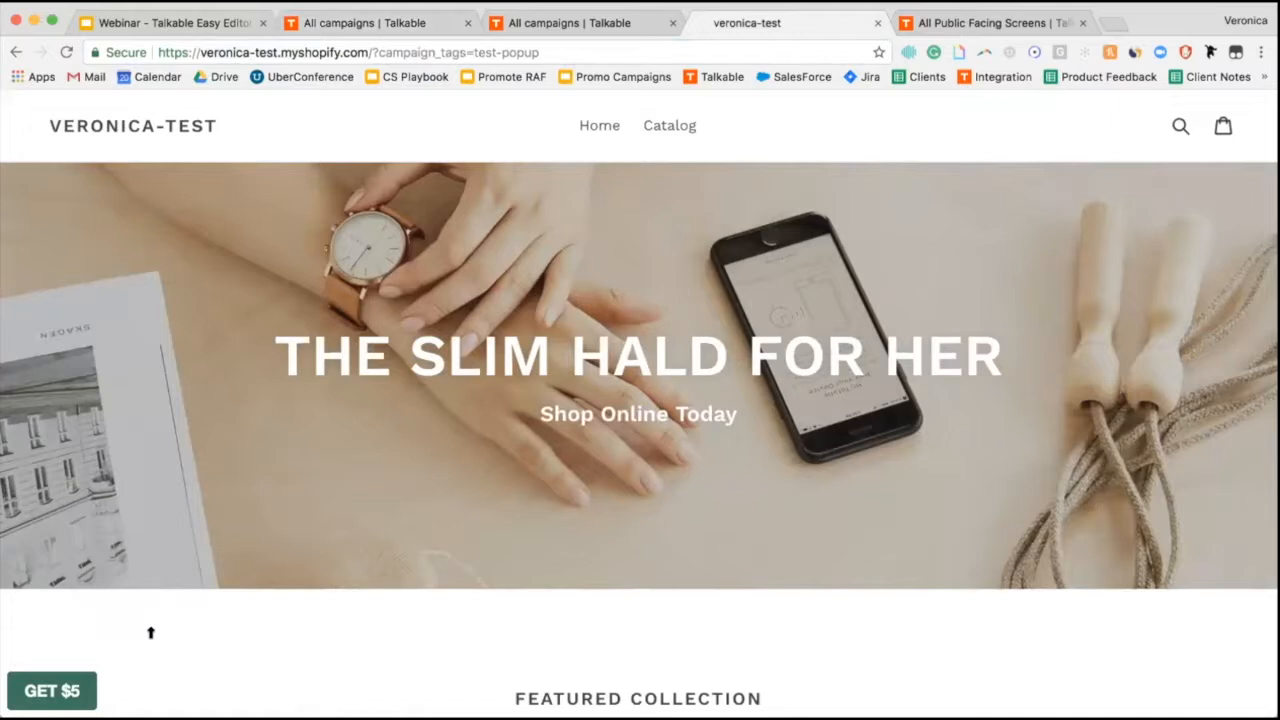
pyautogui.click(70, 690)
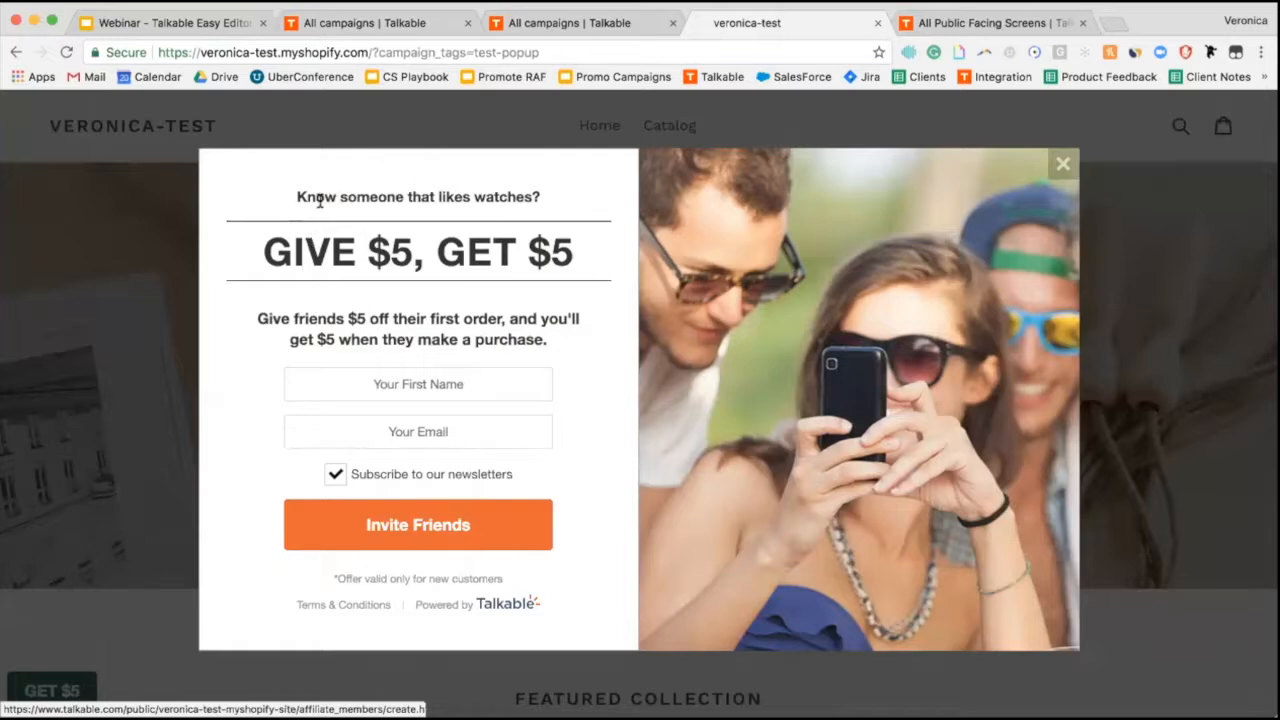
# From All campaigns, open the Invite Floating Widget - April 2018 campaign's QA page.
pyautogui.click(363, 26)
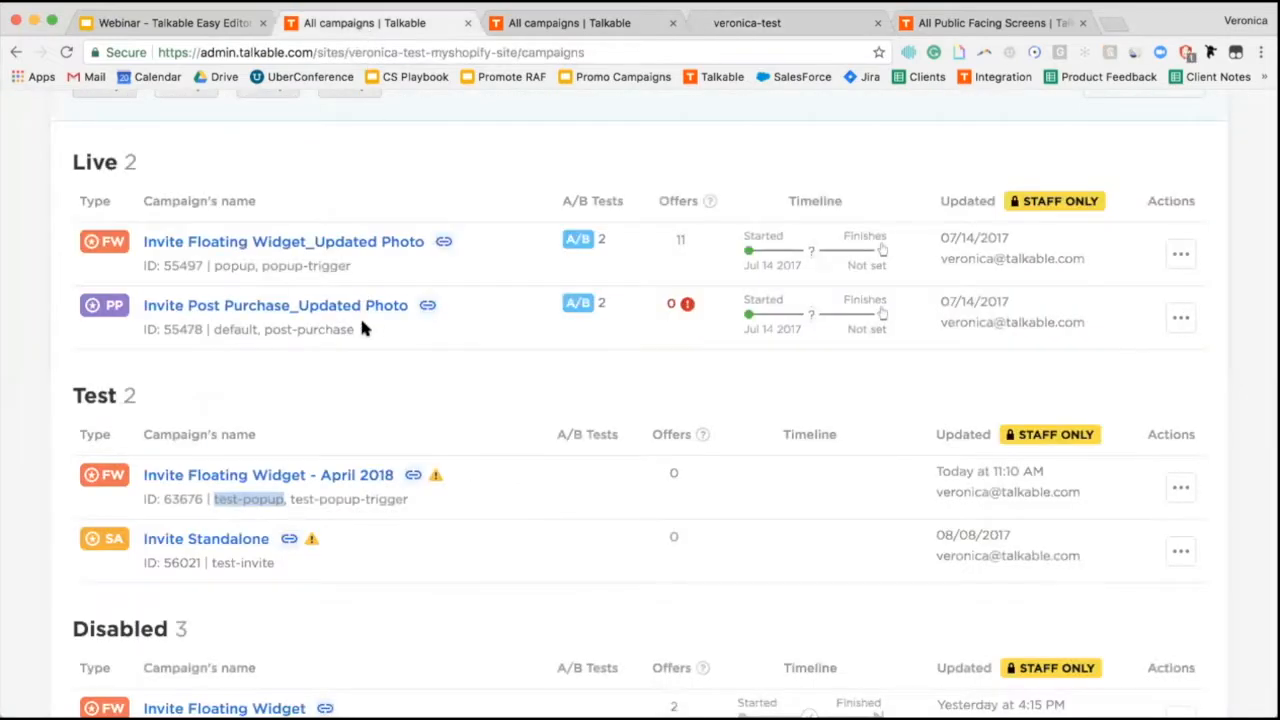
pyautogui.click(313, 479)
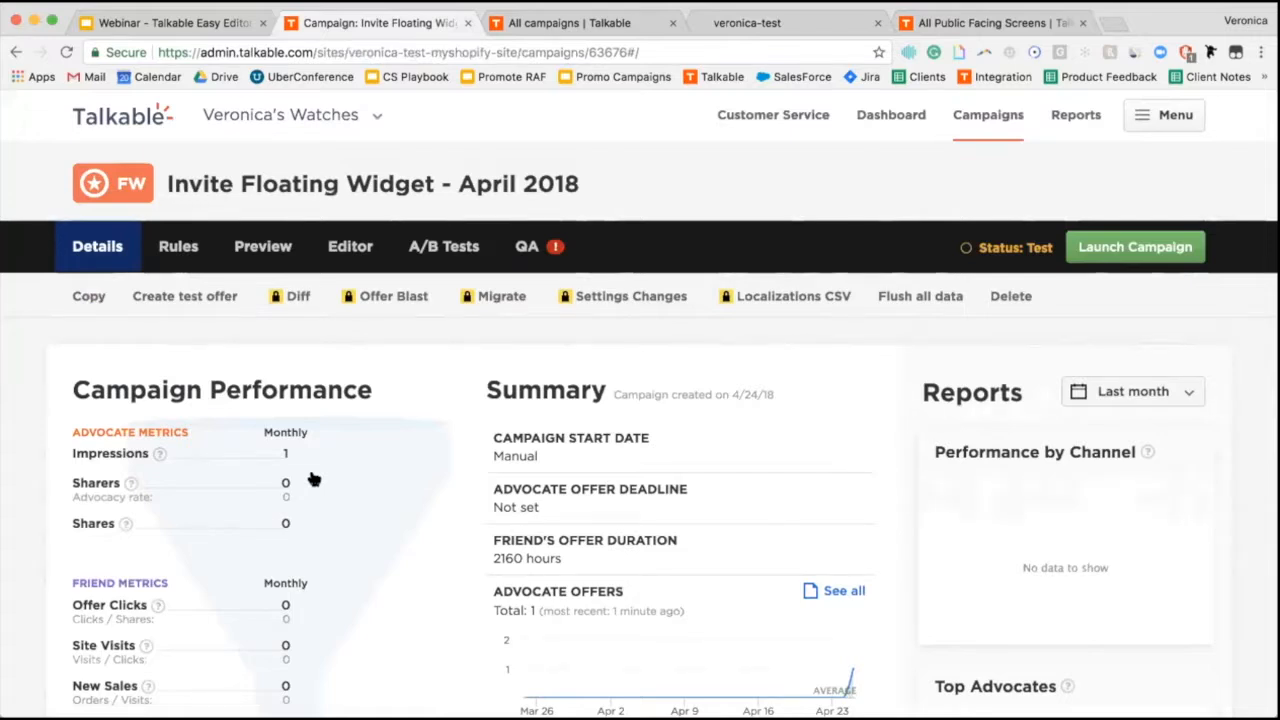
pyautogui.click(533, 250)
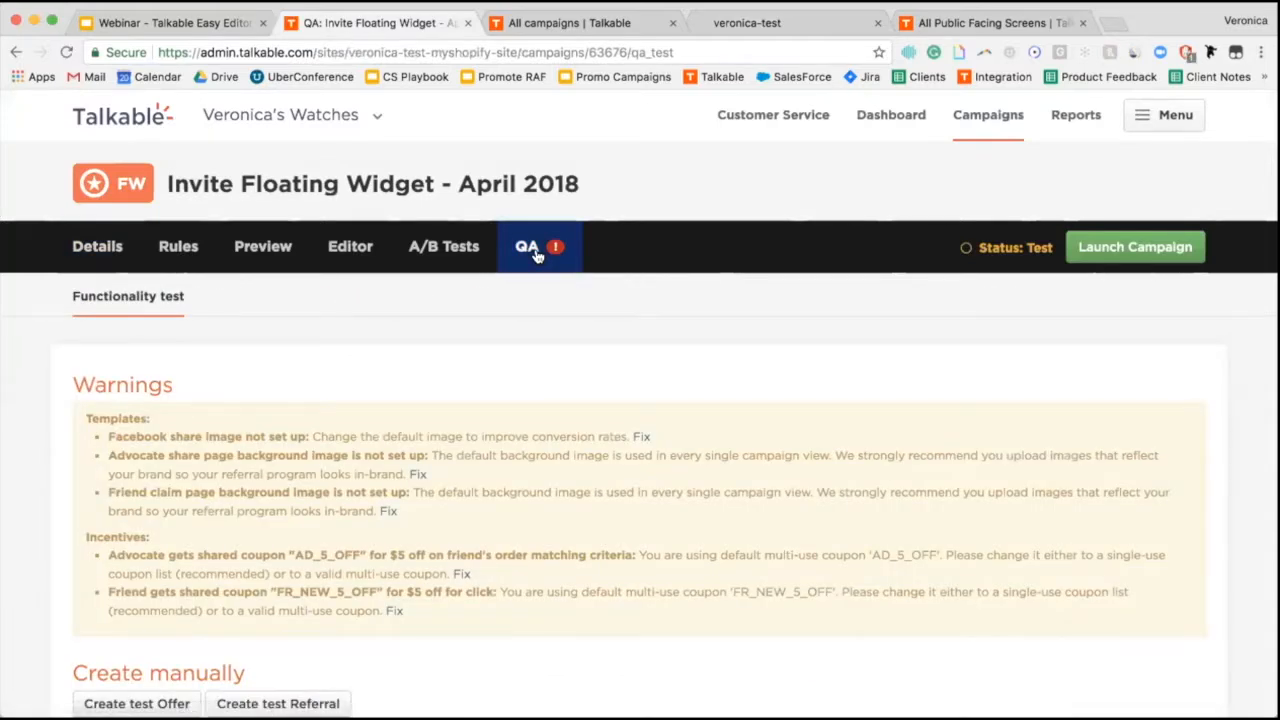
# Send yourself sample proofs of all the campaign's emails from the QA page.
pyautogui.scroll(-1, 478, 330)
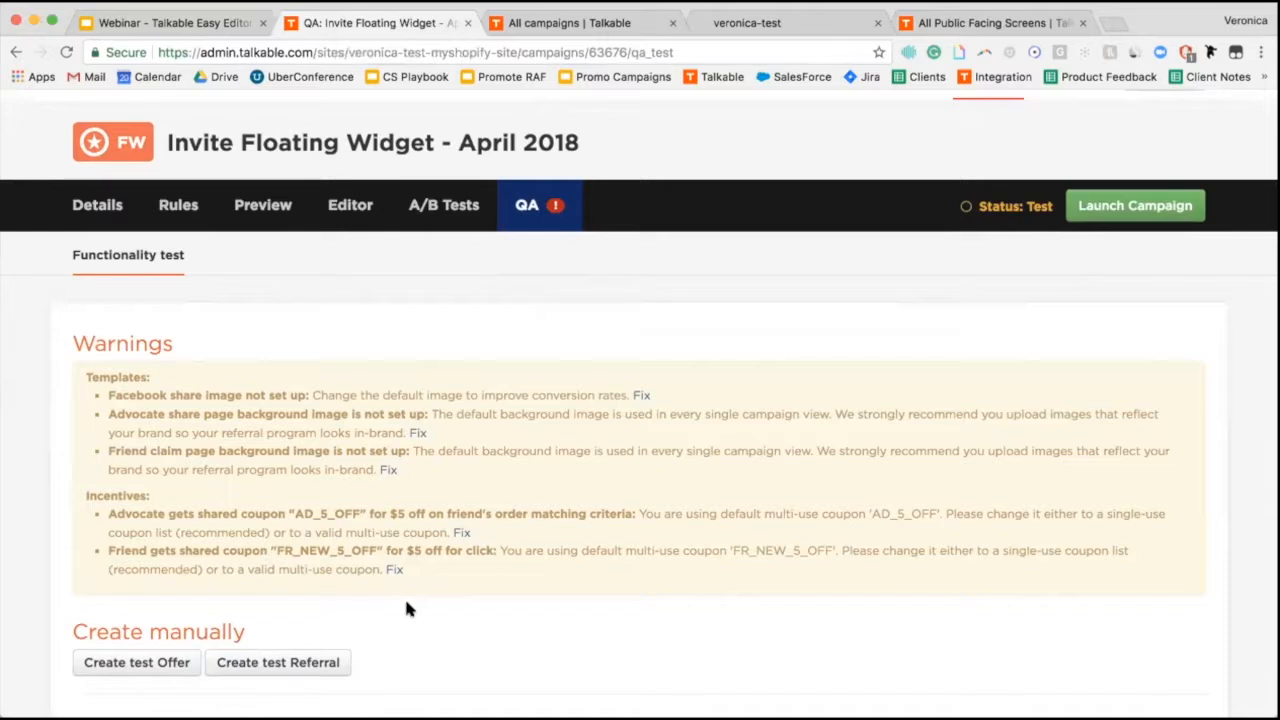
pyautogui.scroll(-8, 406, 608)
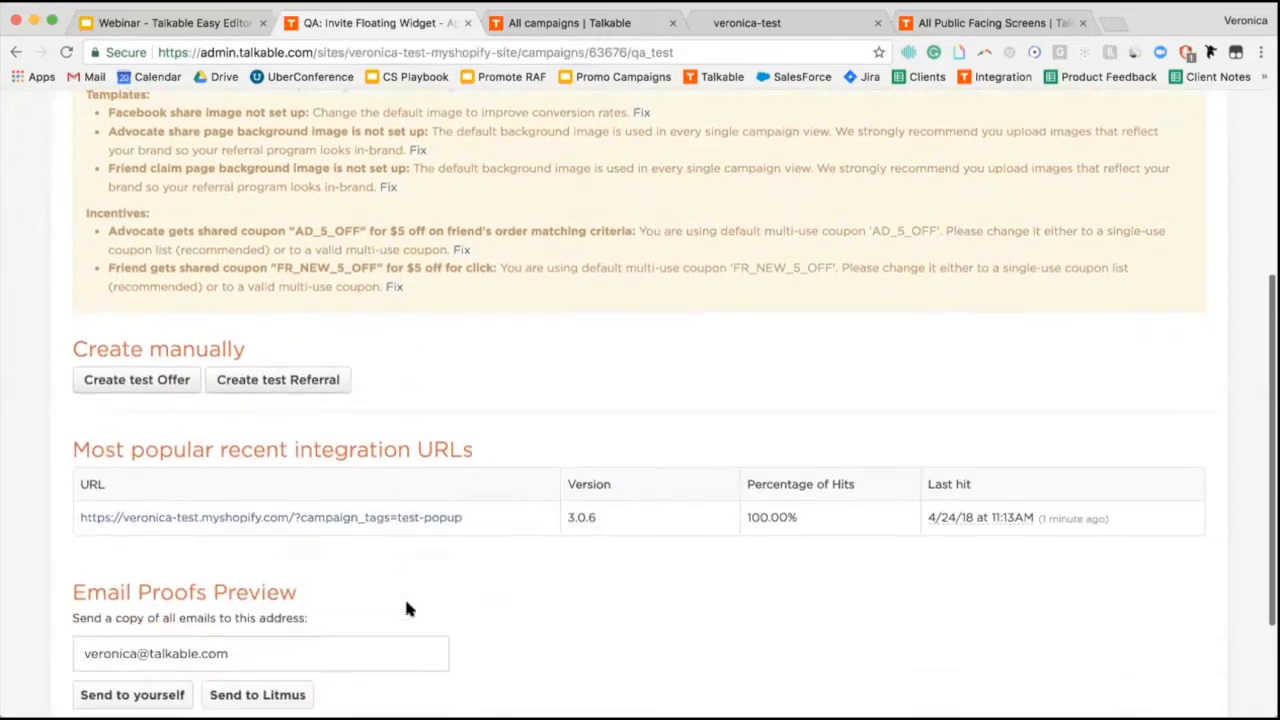
pyautogui.scroll(-3, 407, 604)
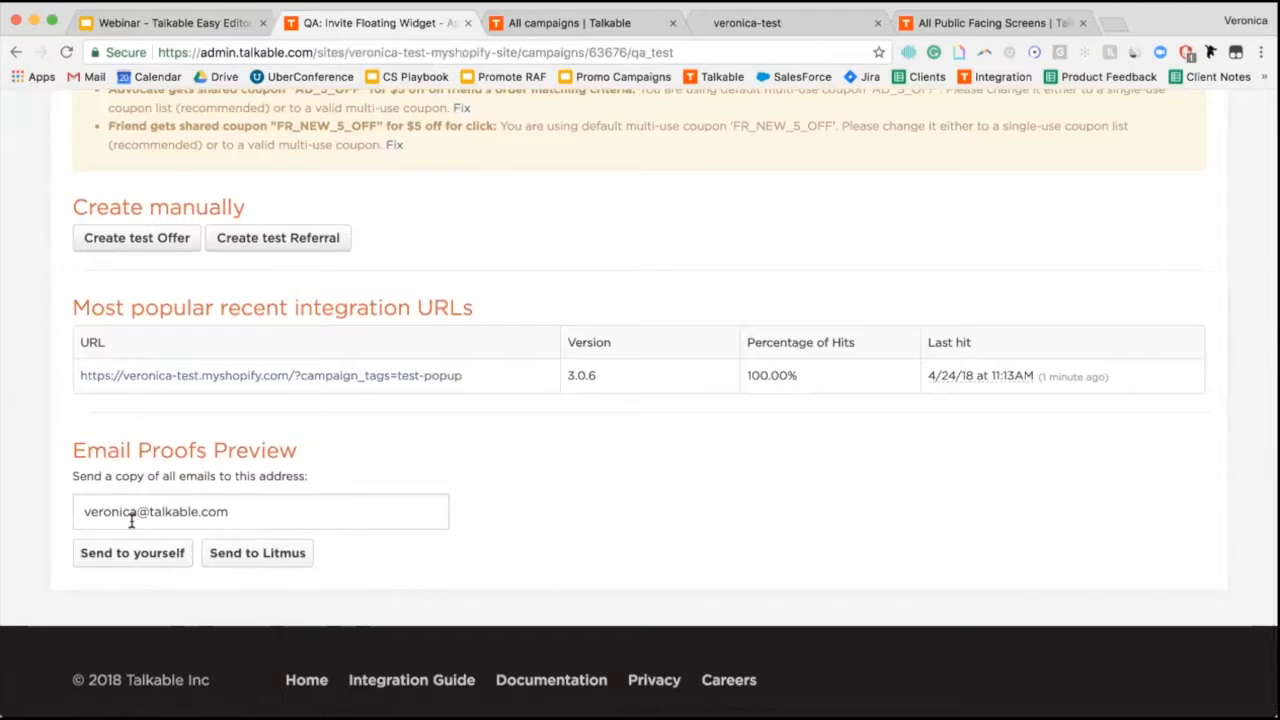
pyautogui.click(128, 555)
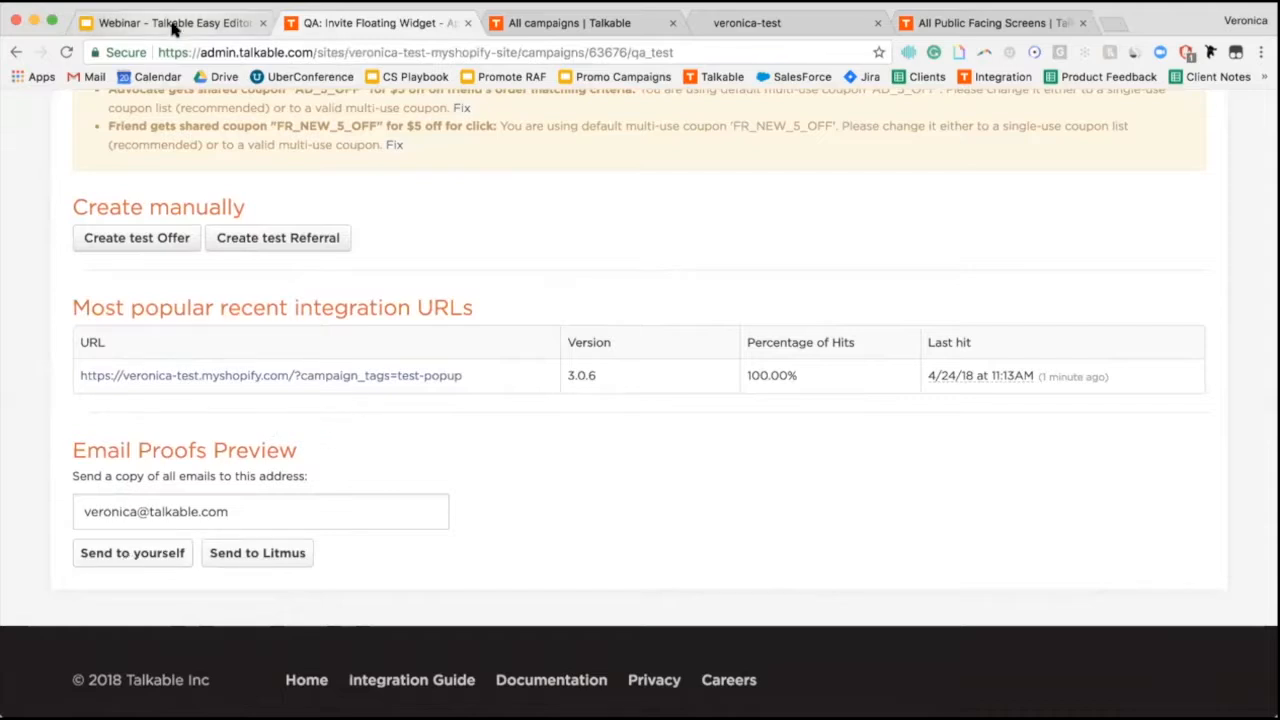
pyautogui.click(175, 26)
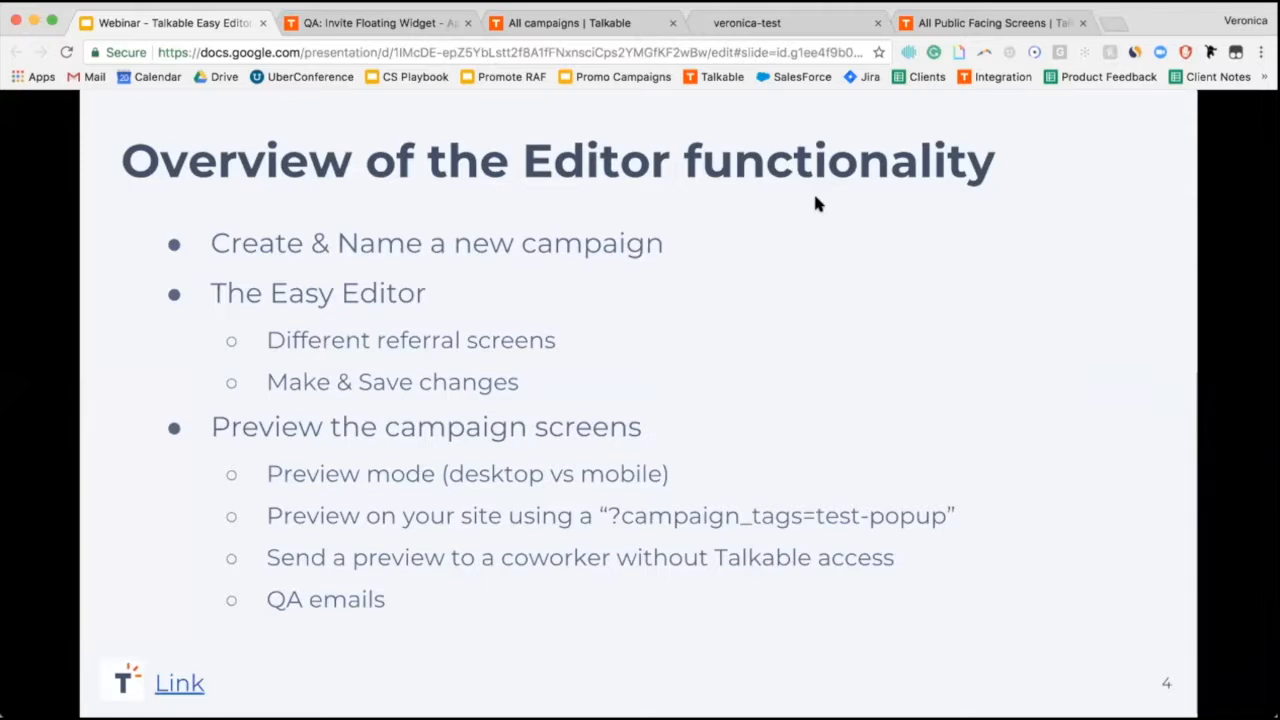
pyautogui.hotkey('ctrl', 'Tab')
pyautogui.scroll(5, 728, 296)
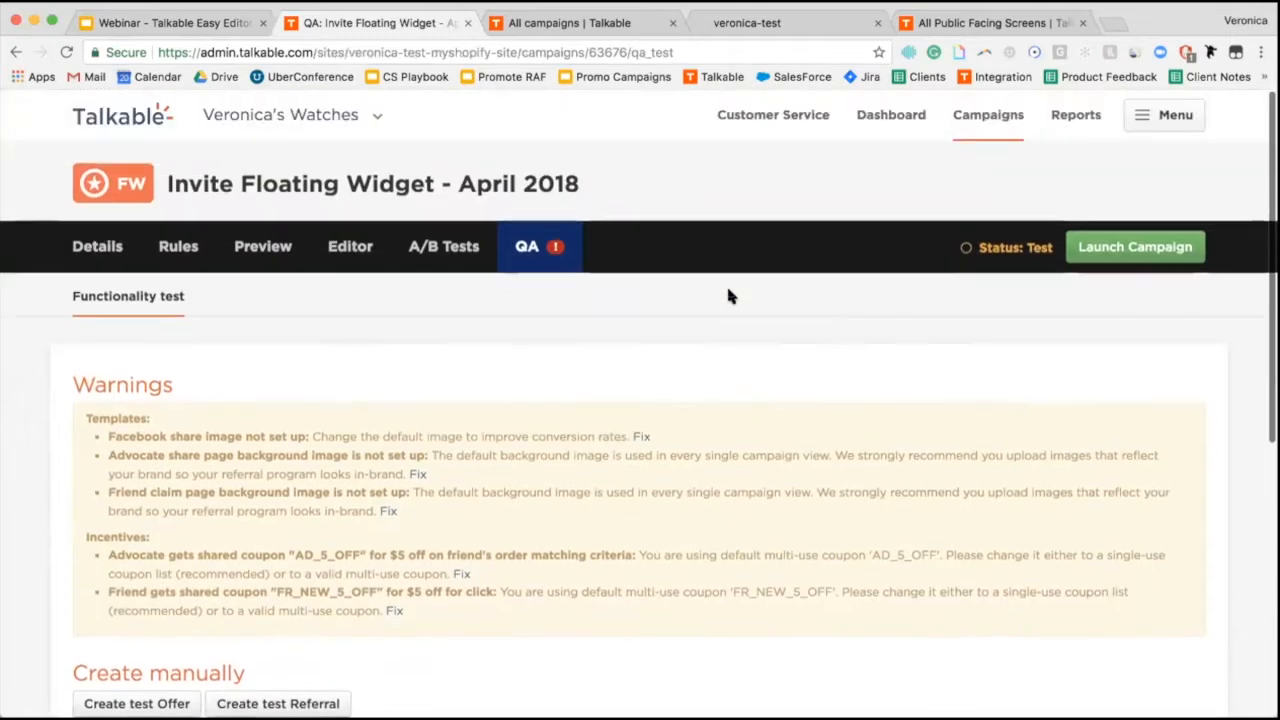
# Go to the Campaigns index and scroll to the Test campaigns, where April 2018 shows 1 offer.
pyautogui.click(978, 117)
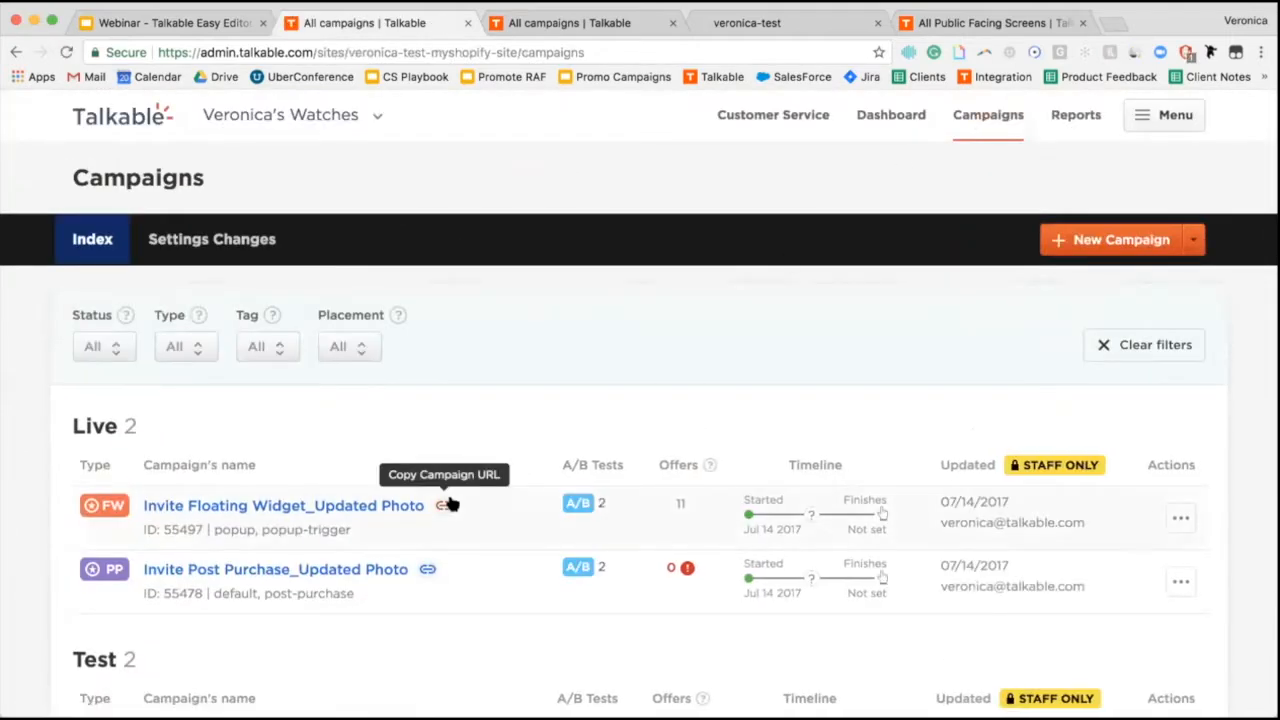
pyautogui.scroll(-2, 450, 503)
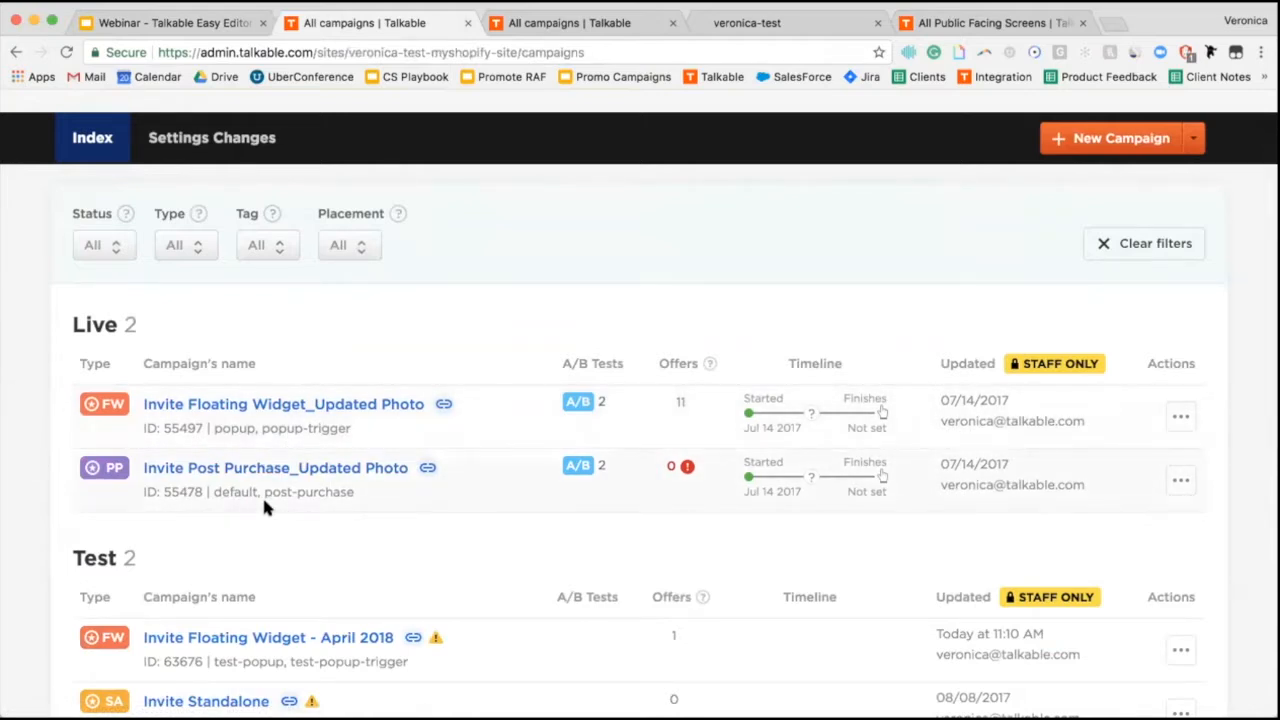
pyautogui.scroll(-3, 264, 507)
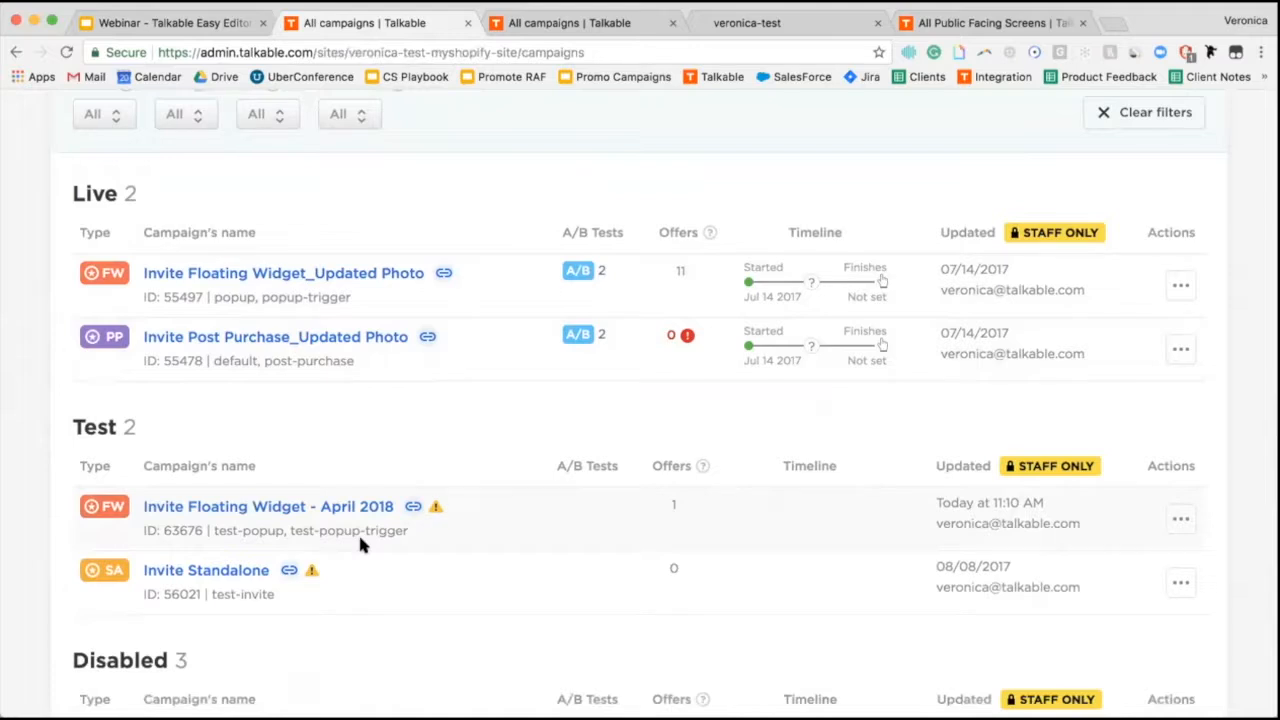
# Open the April 2018 campaign's Rules page and scroll to its Tags section.
pyautogui.click(287, 510)
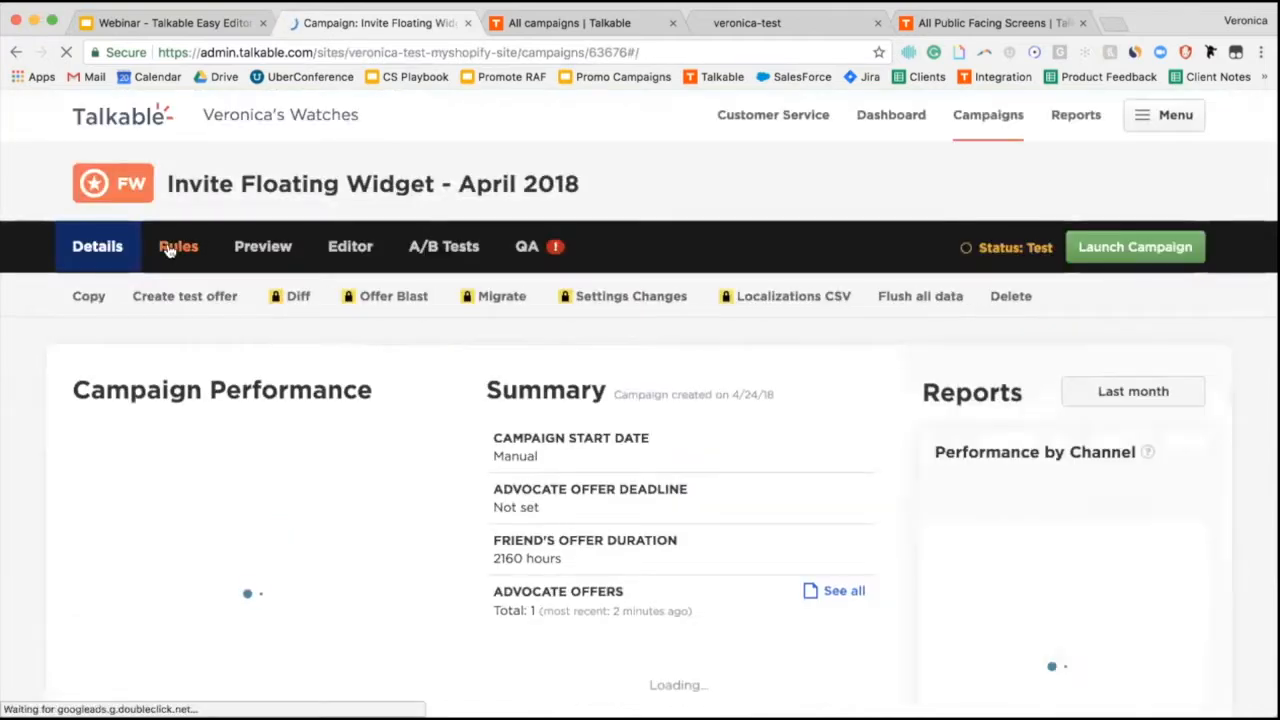
pyautogui.click(177, 247)
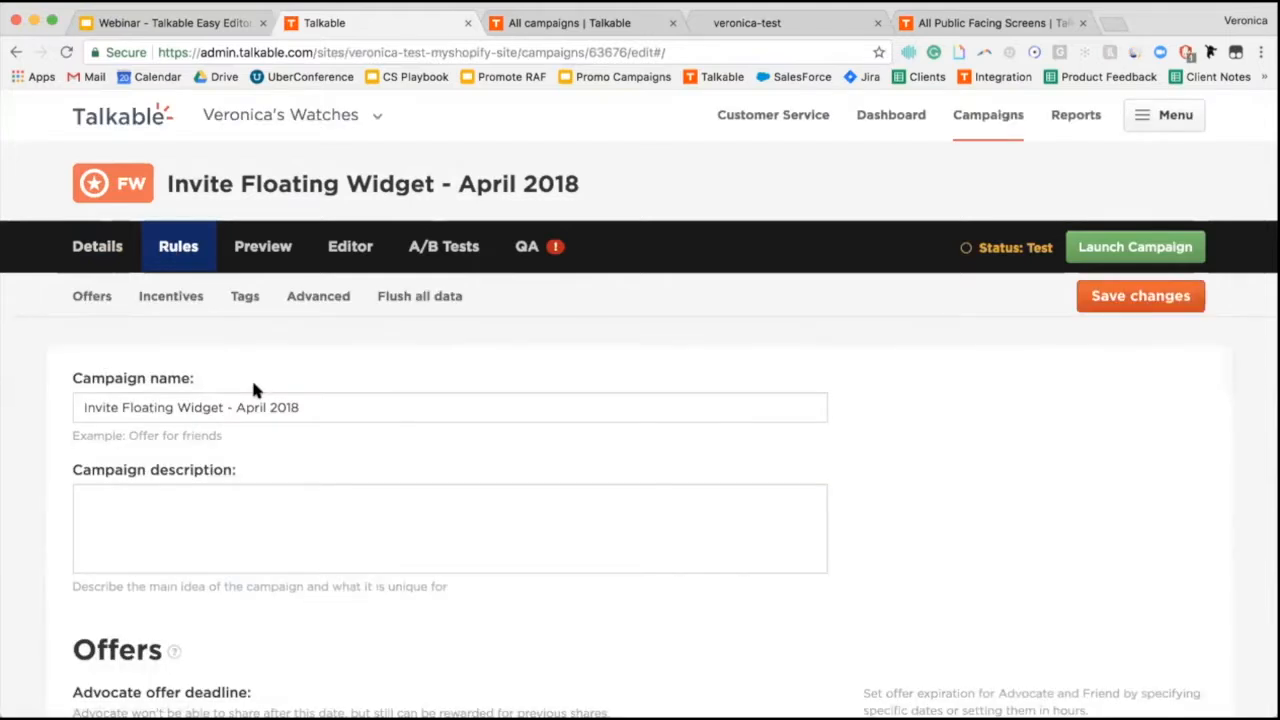
pyautogui.scroll(-10, 253, 390)
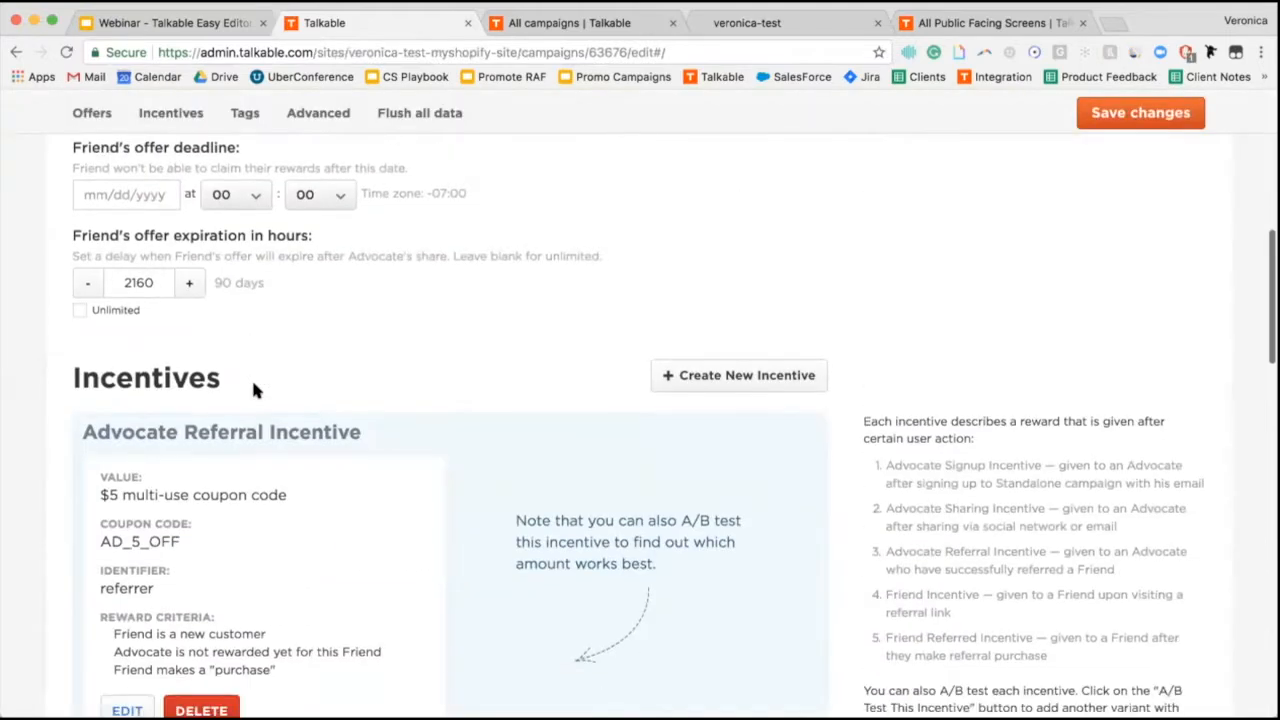
pyautogui.scroll(-6, 251, 377)
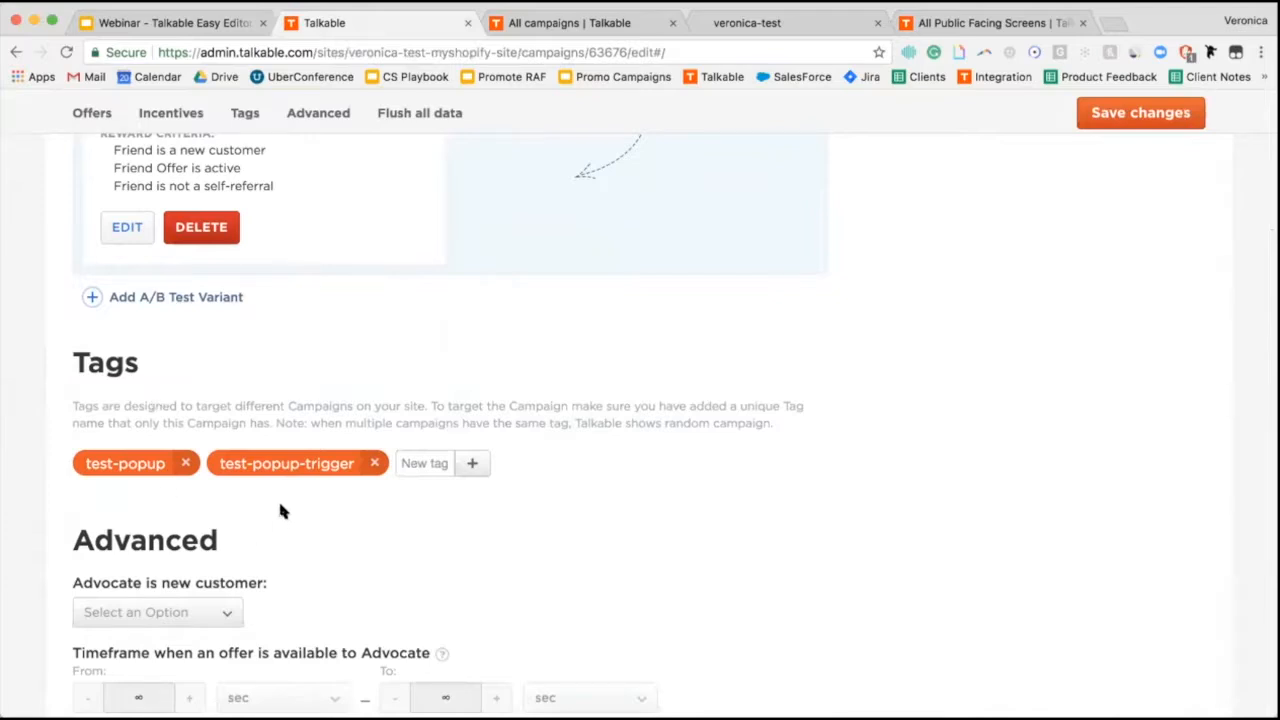
# Add the 'floating-widget' tag to the campaign's tags.
pyautogui.click(414, 461)
pyautogui.write('flaating-wei')
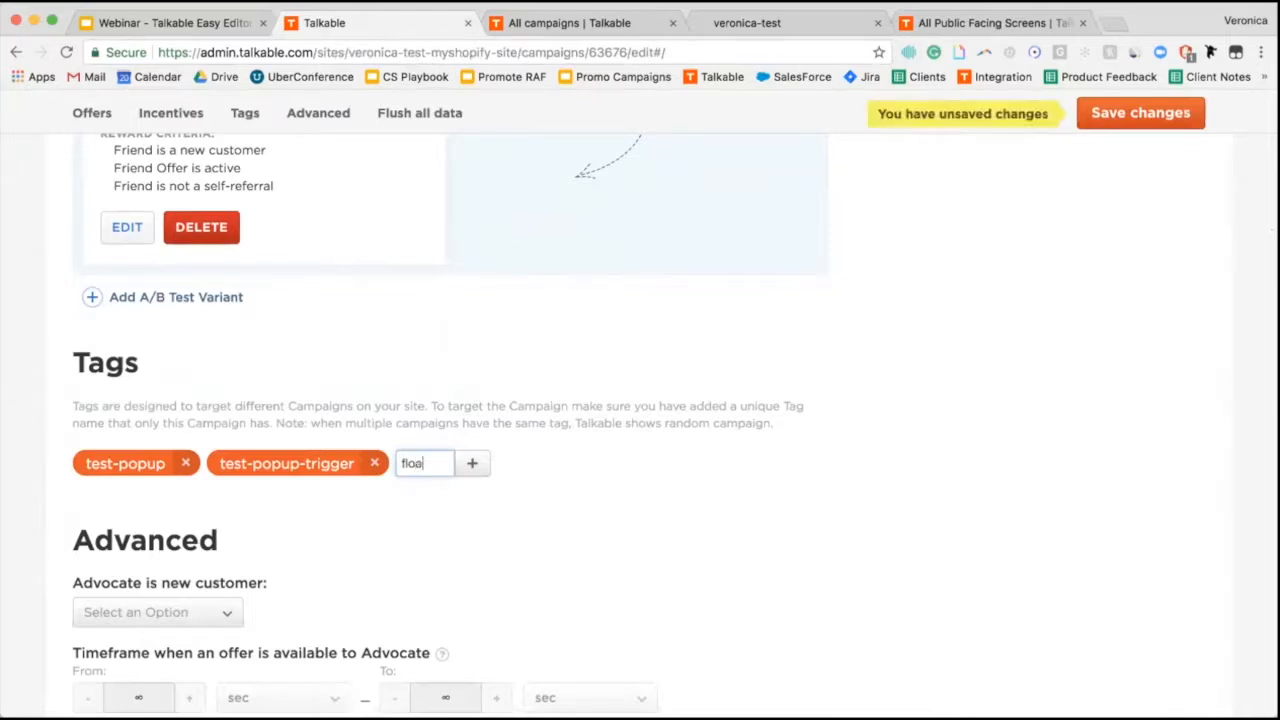
pyautogui.press('BackSpace')
pyautogui.press('BackSpace')
pyautogui.write('idget')
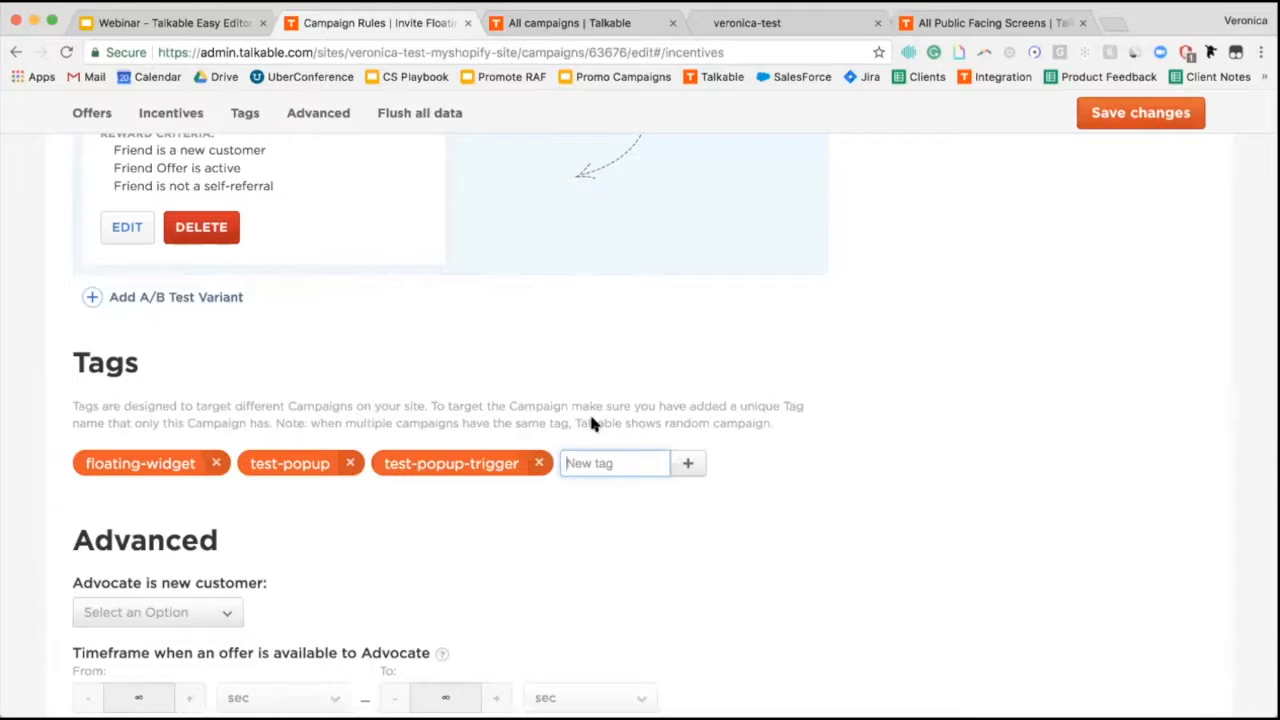
pyautogui.scroll(15, 640, 290)
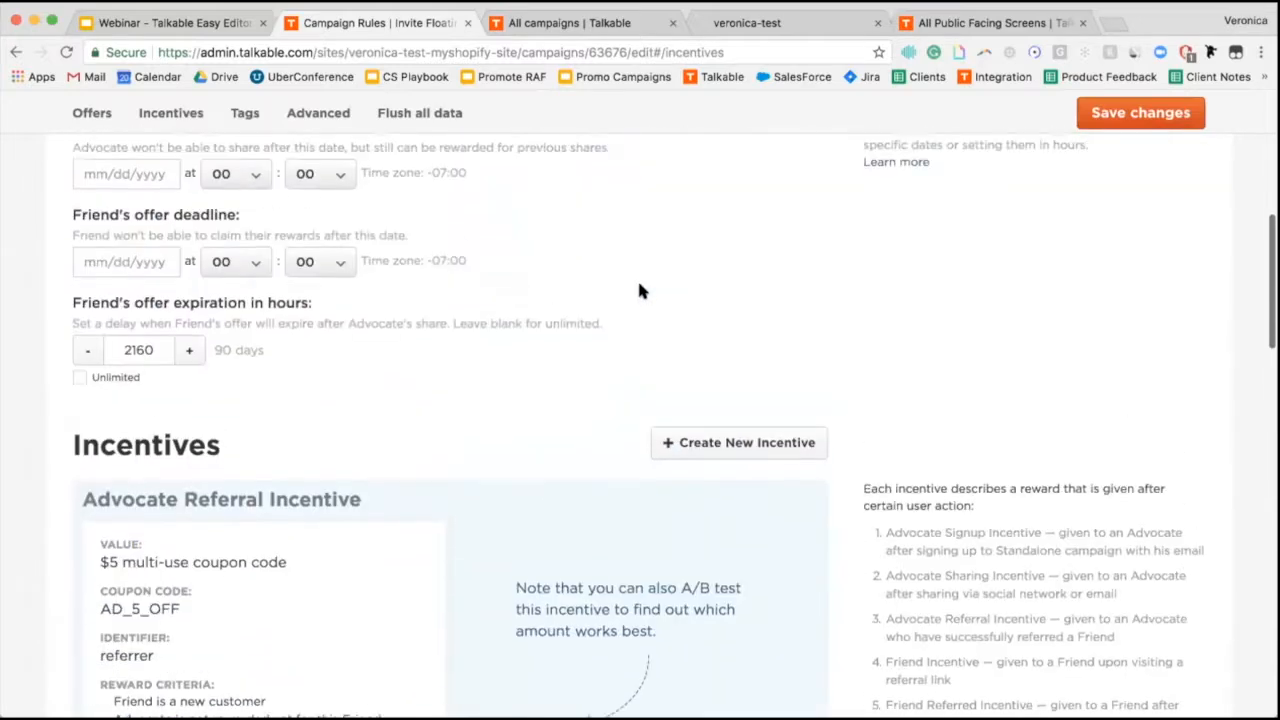
pyautogui.scroll(3, 640, 290)
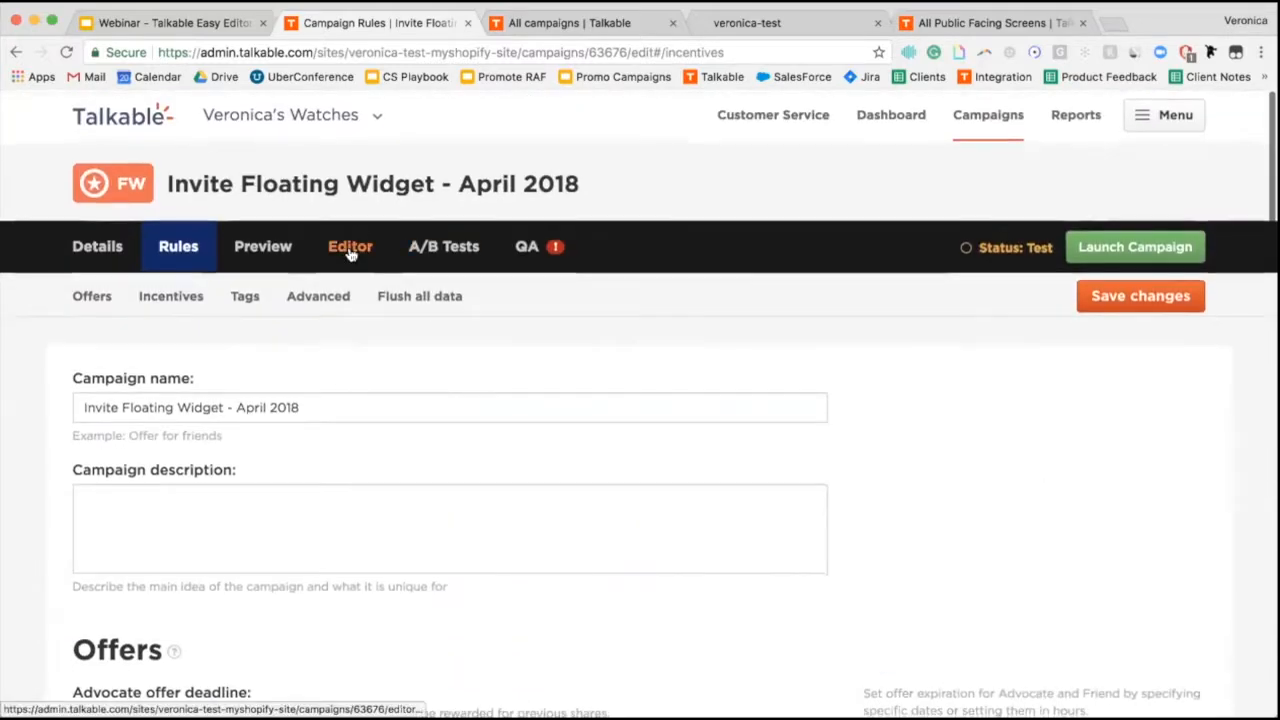
# Open the April 2018 campaign in the Editor and expand the Advocate trigger widget view list.
pyautogui.click(350, 250)
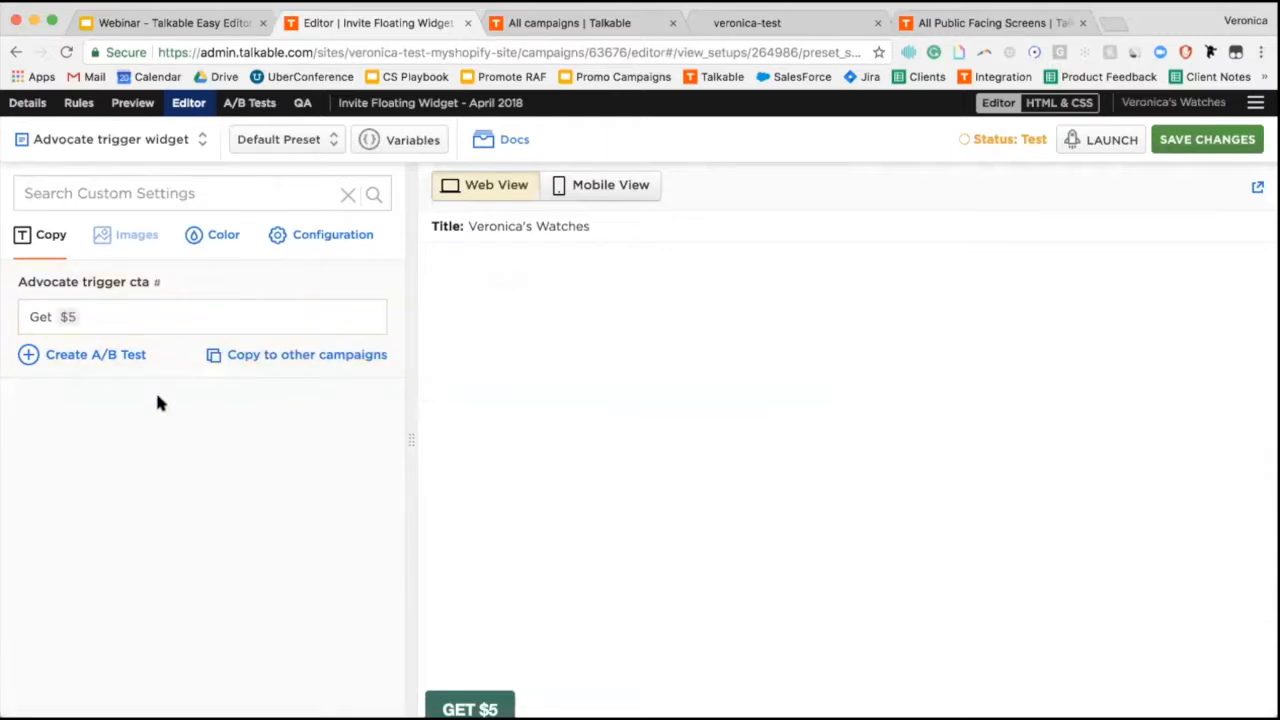
pyautogui.click(115, 141)
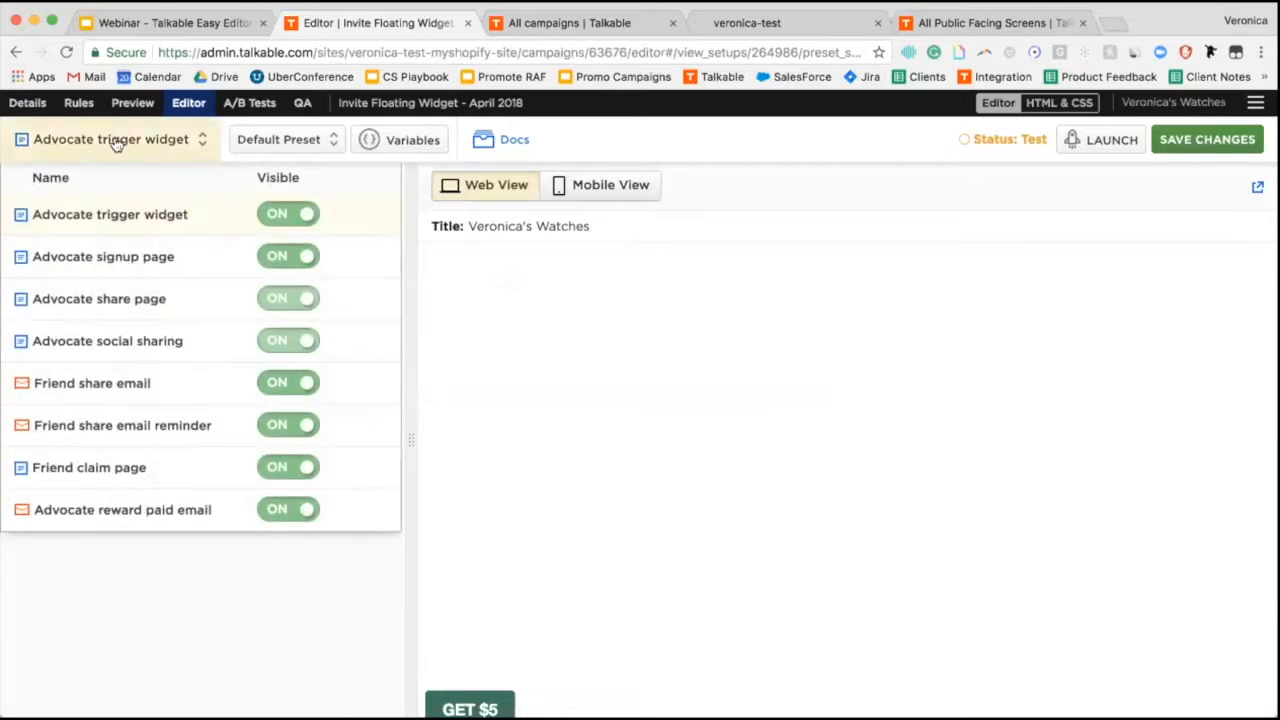
# Switch the Editor to the Advocate share page and bring up its copy fields.
pyautogui.click(107, 298)
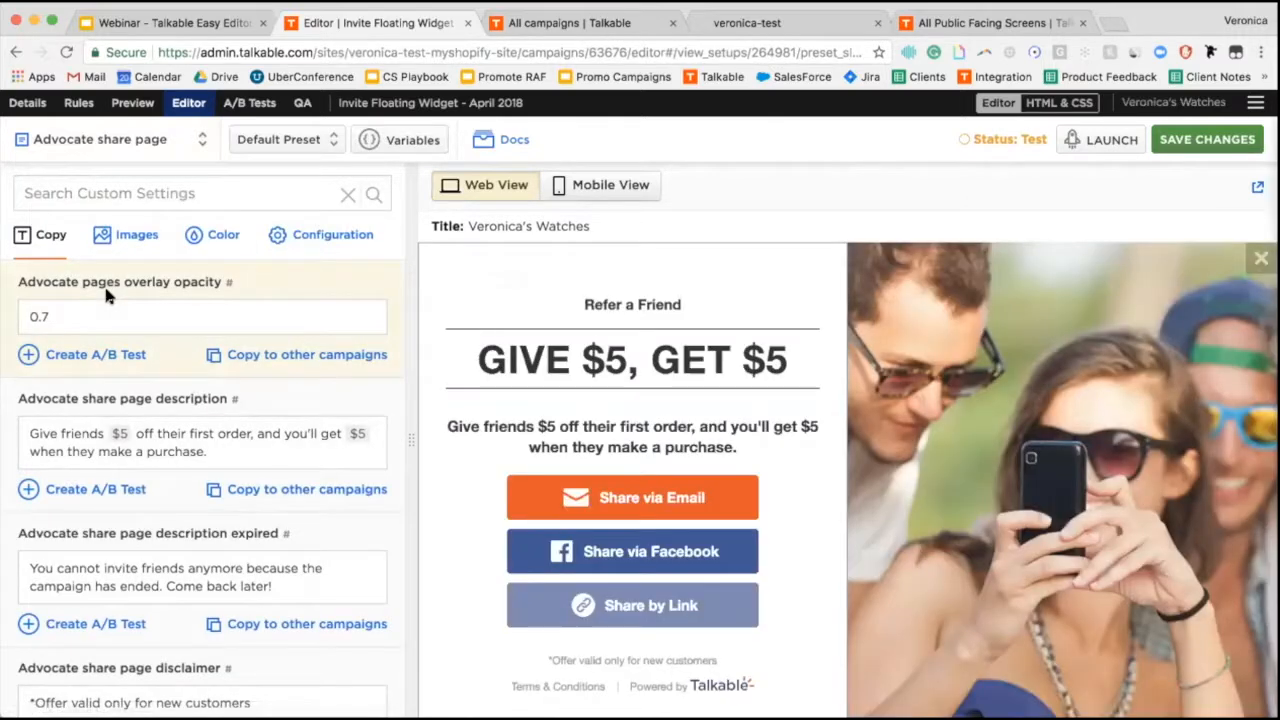
pyautogui.click(128, 430)
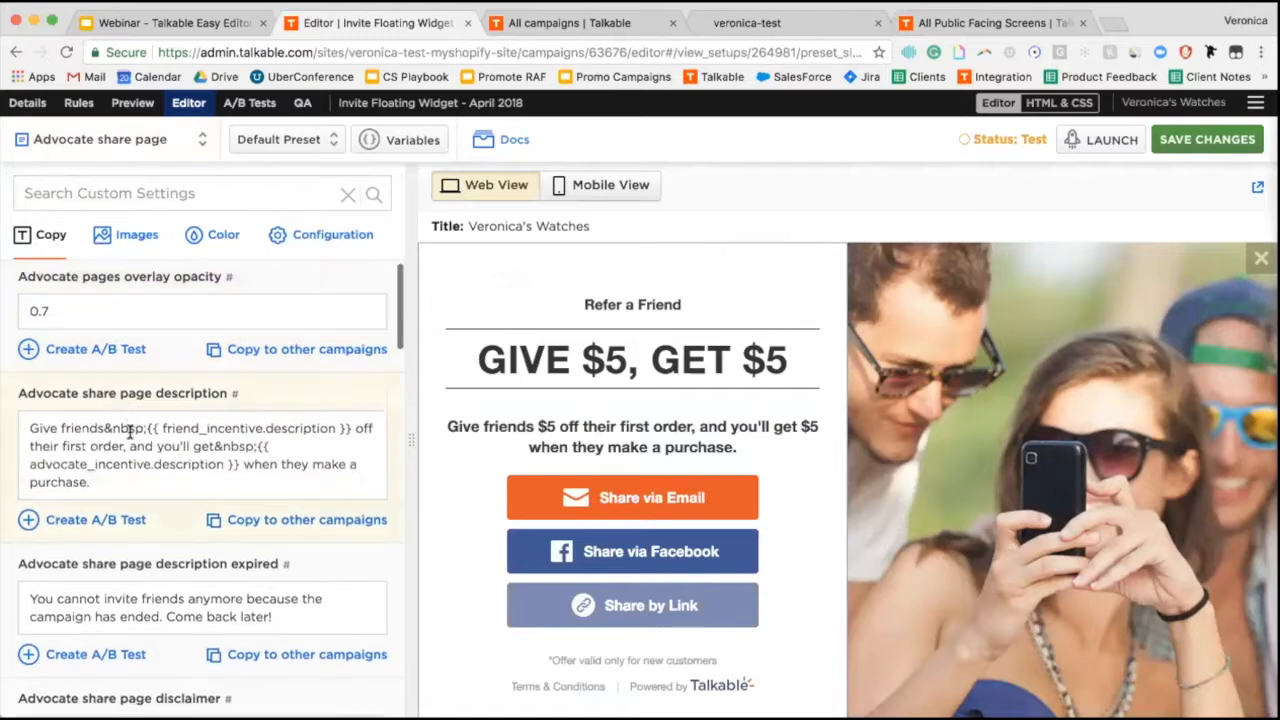
pyautogui.scroll(-3, 129, 432)
pyautogui.scroll(-5, 129, 432)
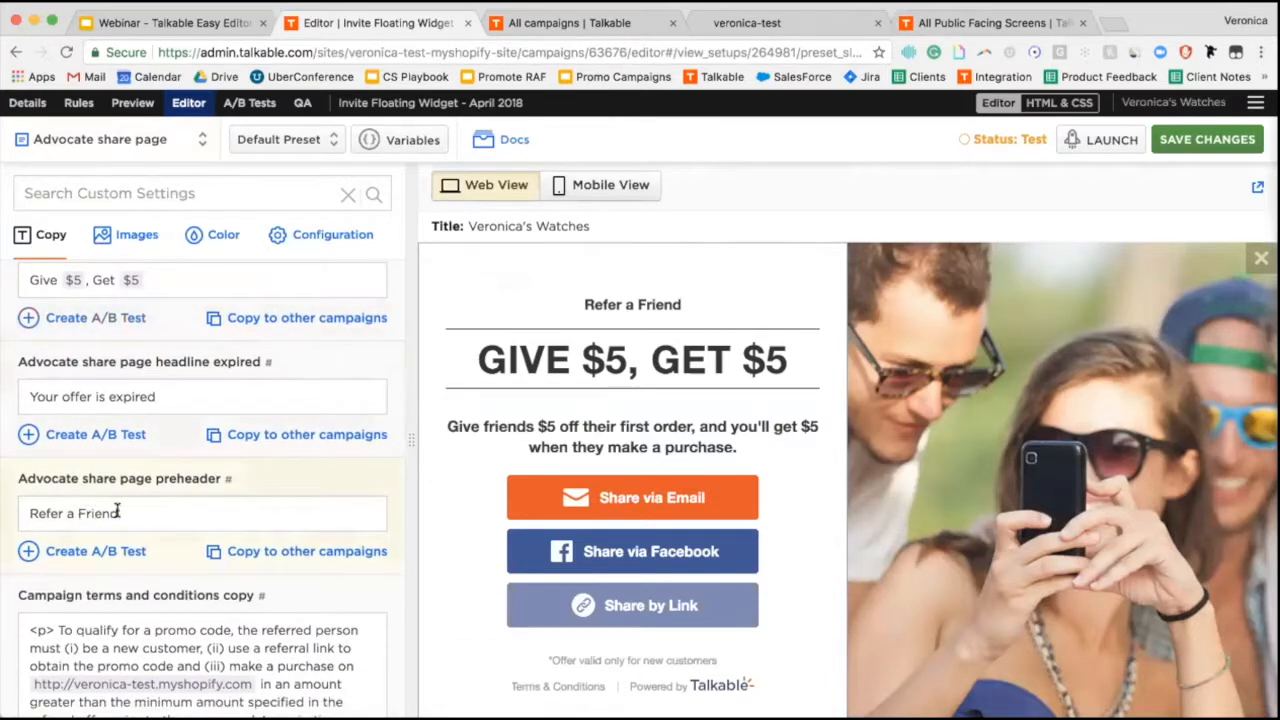
# Replace the 'Refer a Friend' preheader with 'Give your friend a gift'.
pyautogui.click(116, 512)
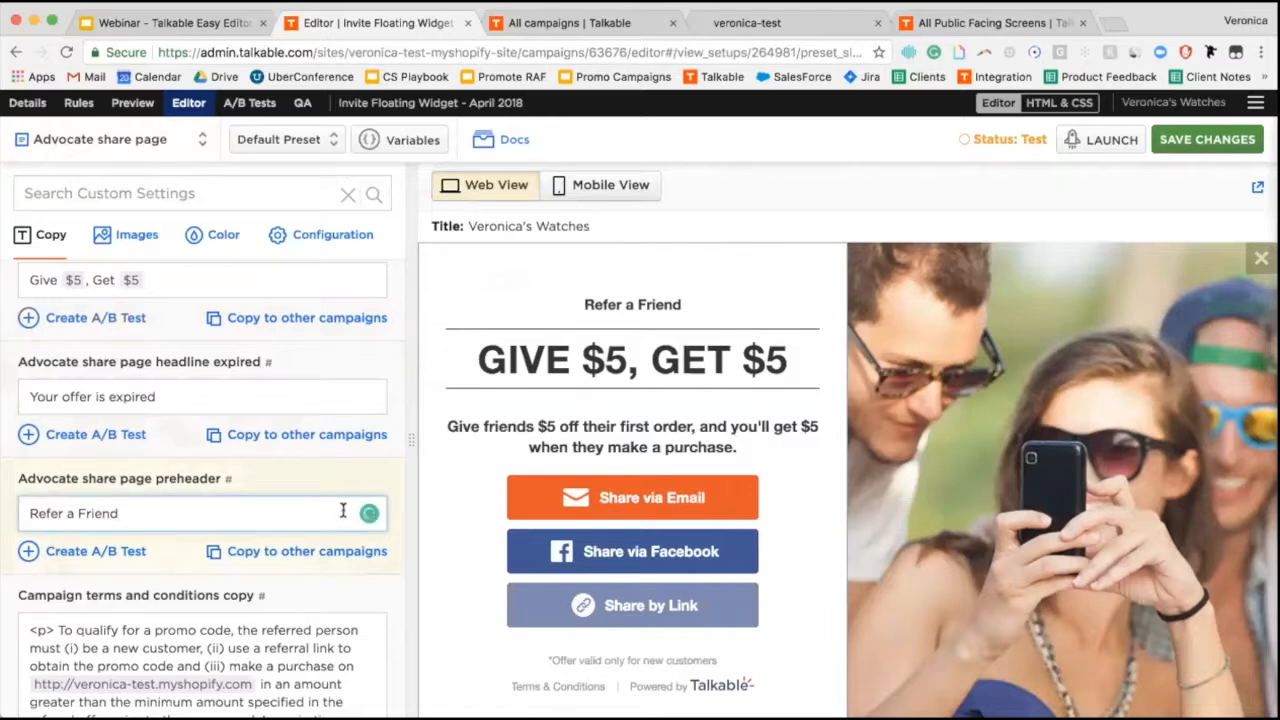
pyautogui.press('super+a')
pyautogui.write('Give your firen')
pyautogui.press('BackSpace')
pyautogui.press('BackSpace')
pyautogui.press('BackSpace')
pyautogui.press('BackSpace')
pyautogui.write('riend a gift')
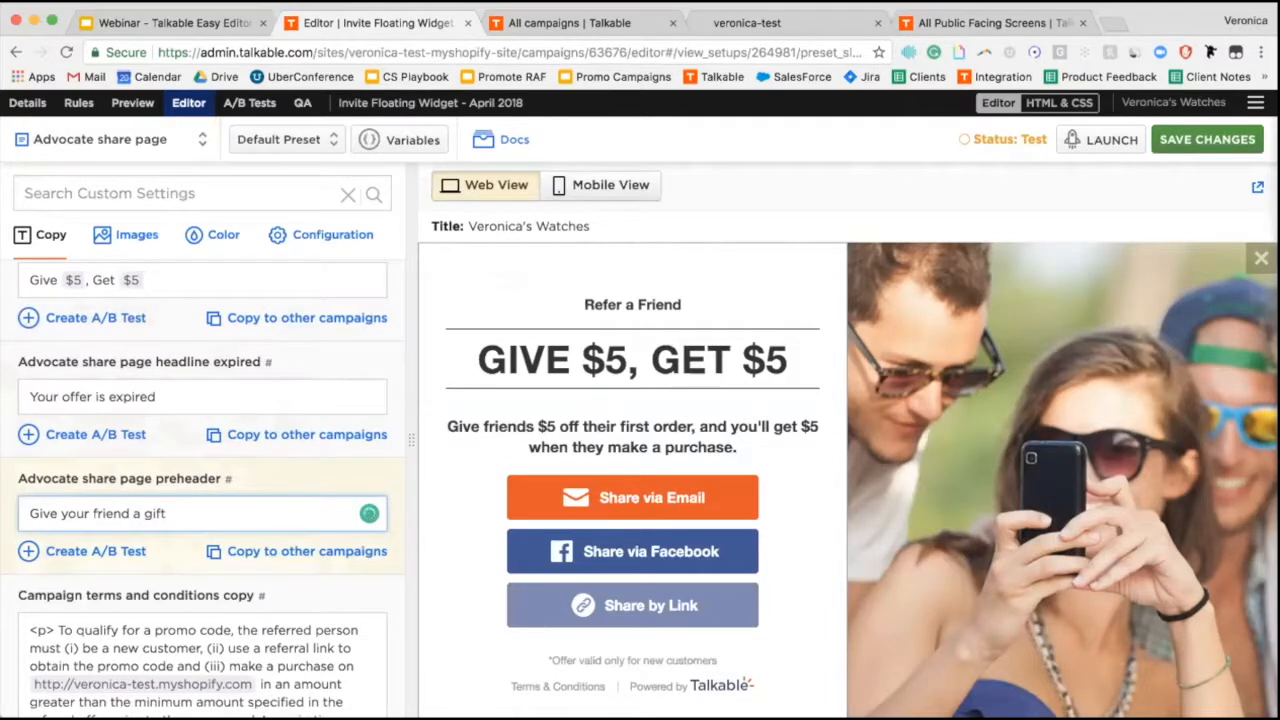
pyautogui.press('super+a')
pyautogui.hotkey('ctrl', 'c')
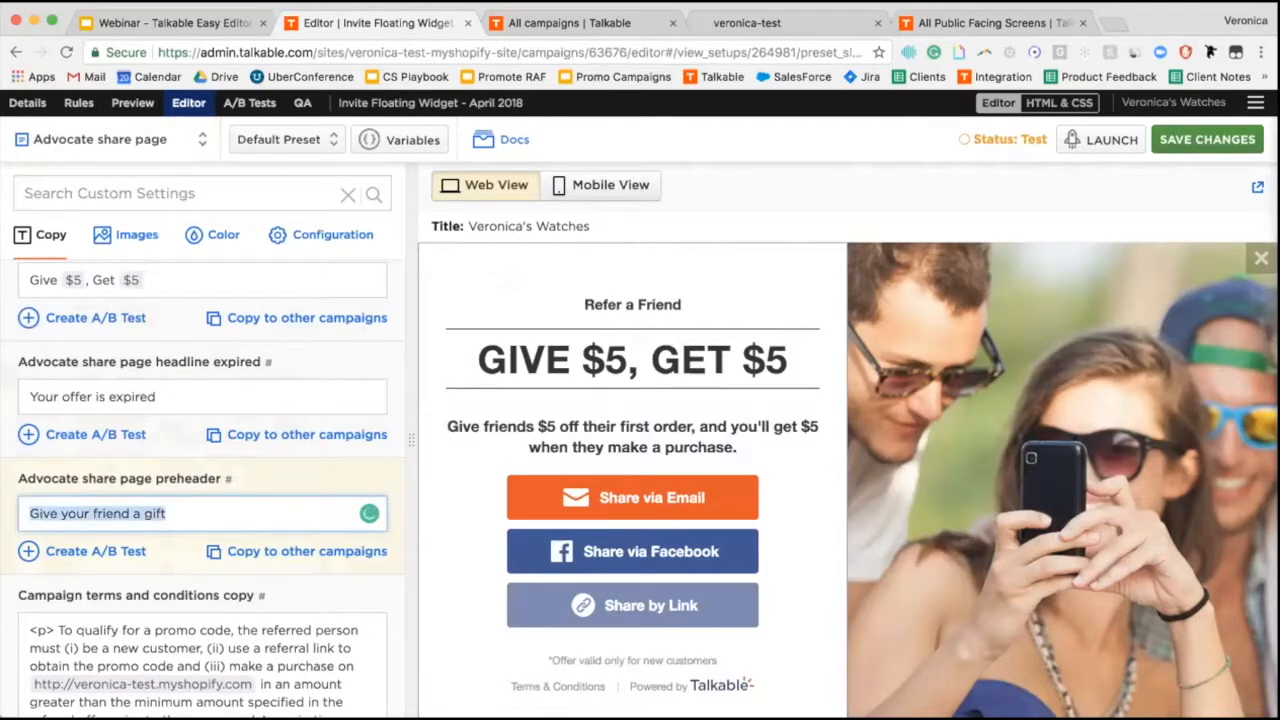
# Copy the preheader to other campaigns, with 'Give your friend a gift' as the new value.
pyautogui.click(303, 553)
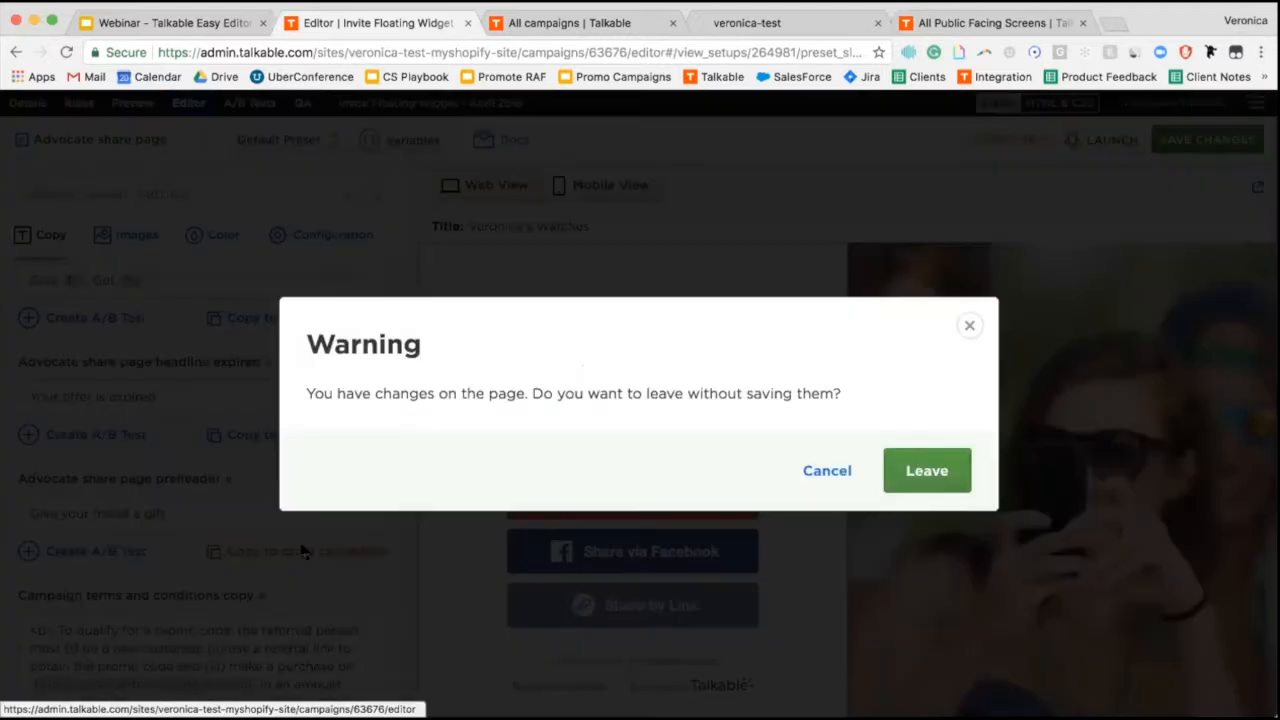
pyautogui.click(927, 471)
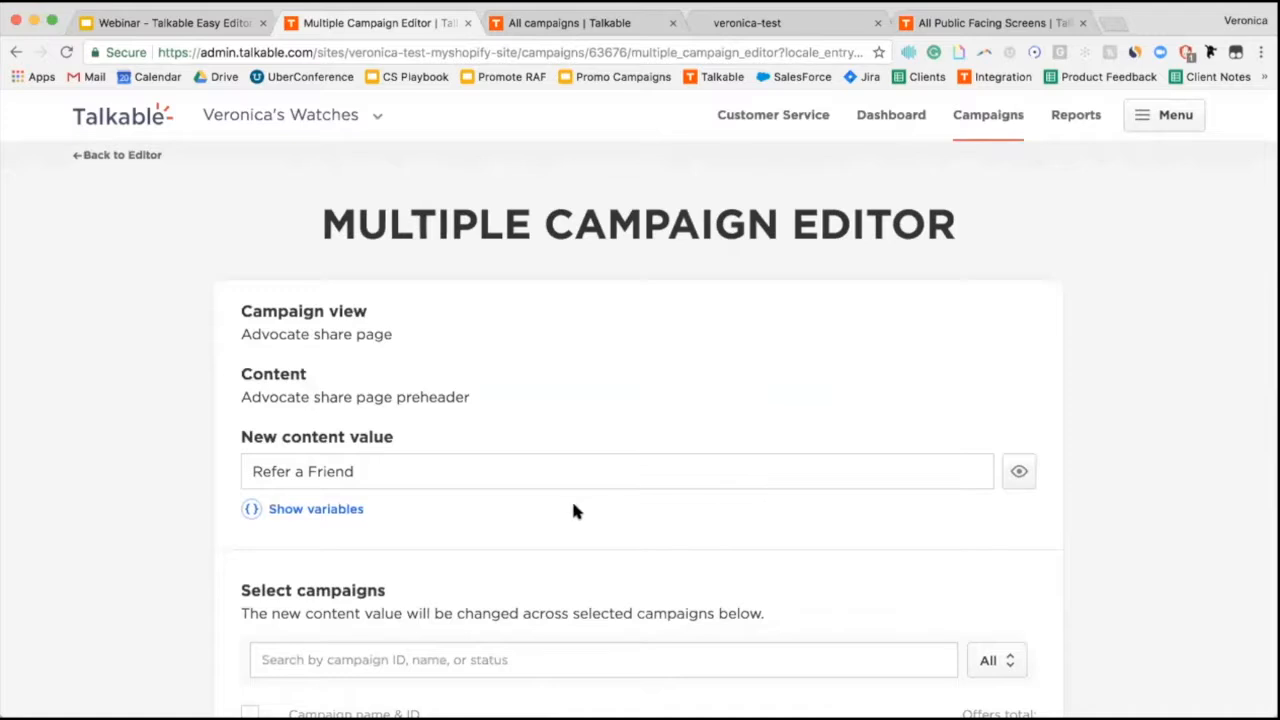
pyautogui.click(393, 471)
pyautogui.hotkey('ctrl', 'a')
pyautogui.hotkey('ctrl', 'v')
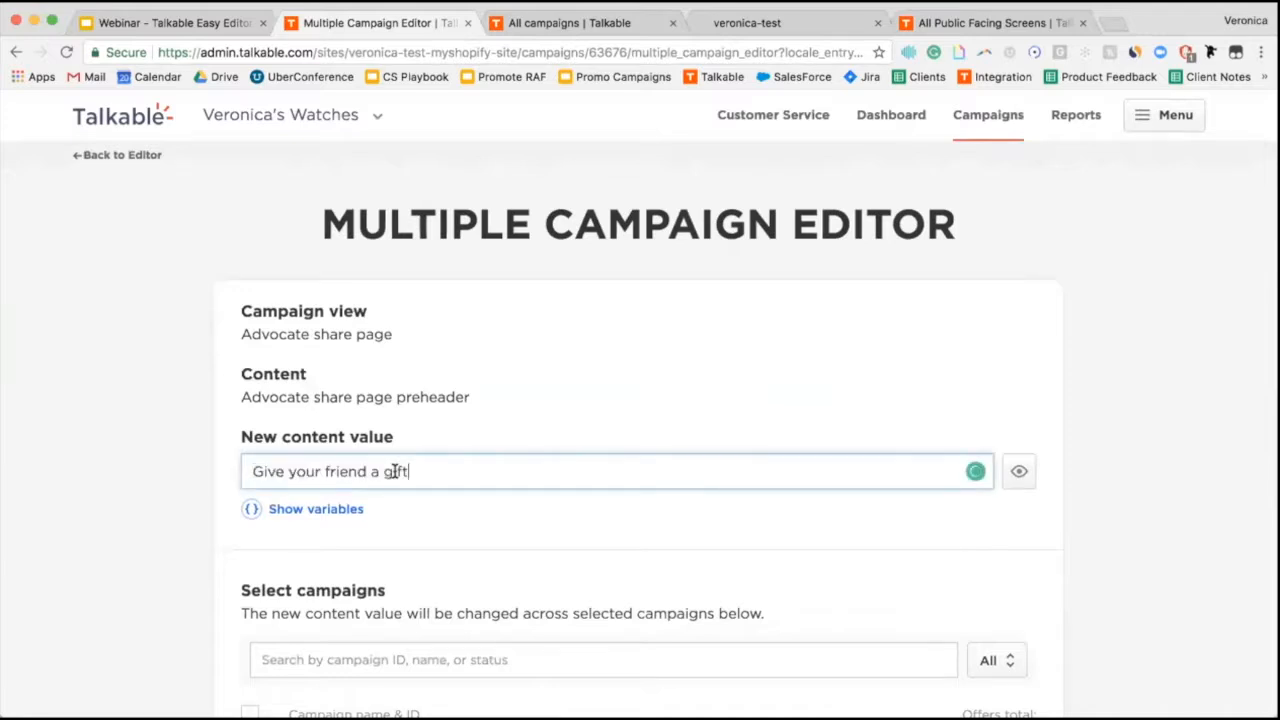
# Add Invite Post Purchase_Updated Photo, Invite Floating Widget_Updated Photo and Invite Standalone, then save.
pyautogui.scroll(-2, 138, 476)
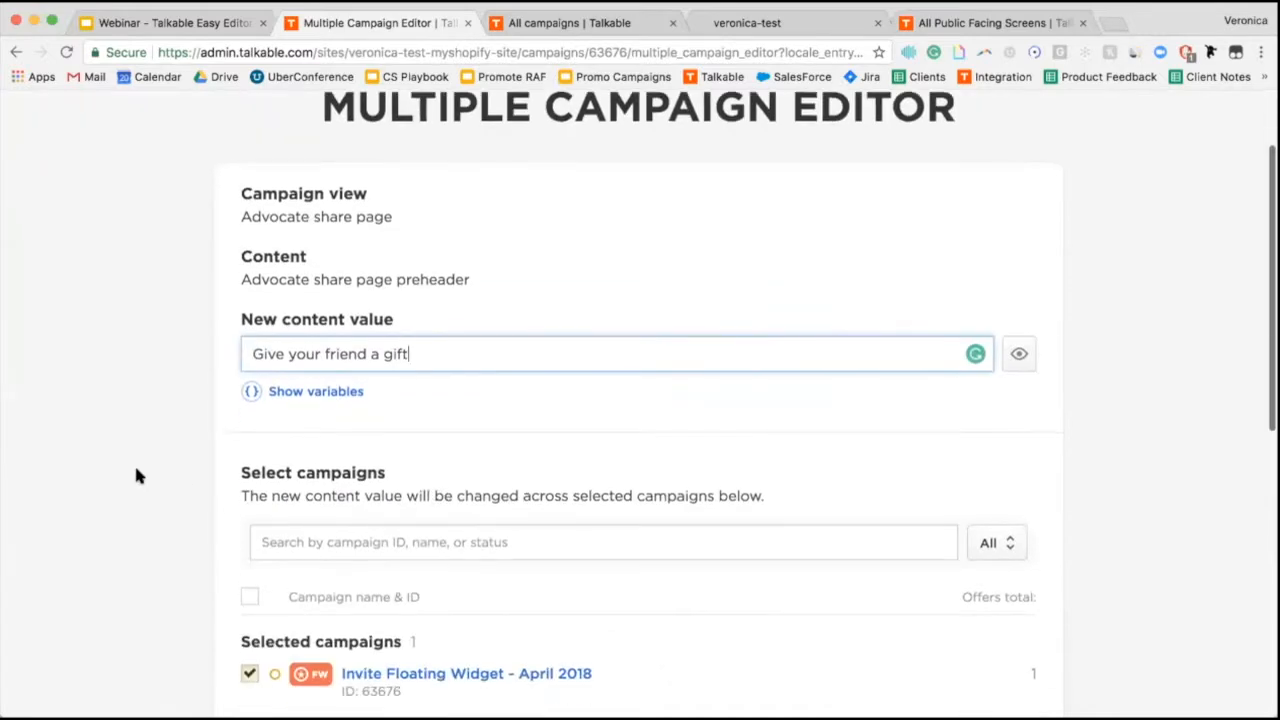
pyautogui.scroll(-5, 138, 476)
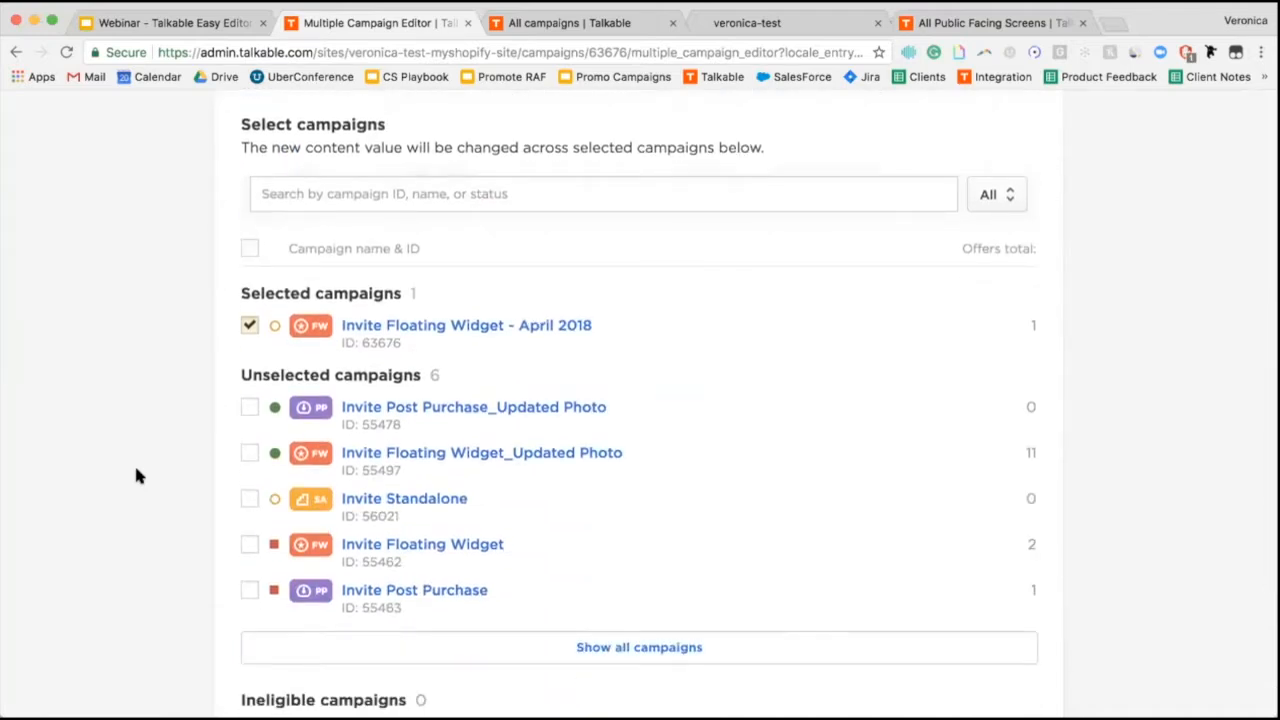
pyautogui.click(251, 414)
pyautogui.click(250, 455)
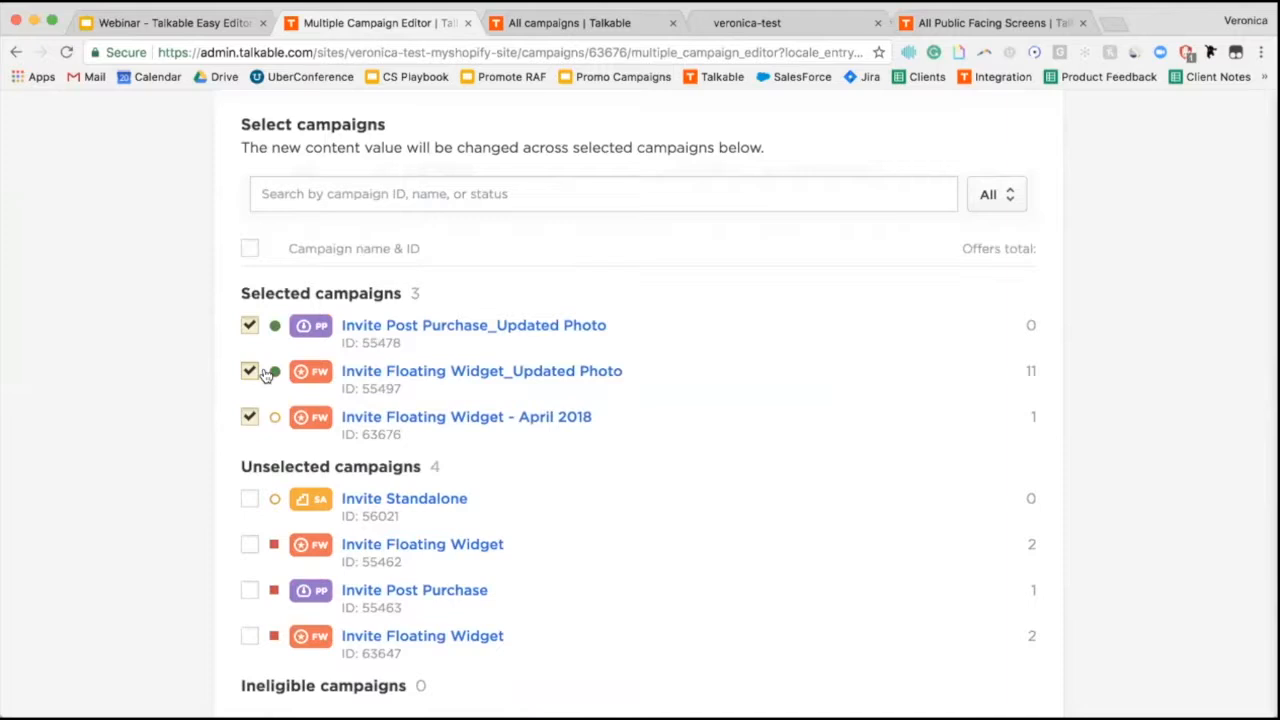
pyautogui.click(250, 498)
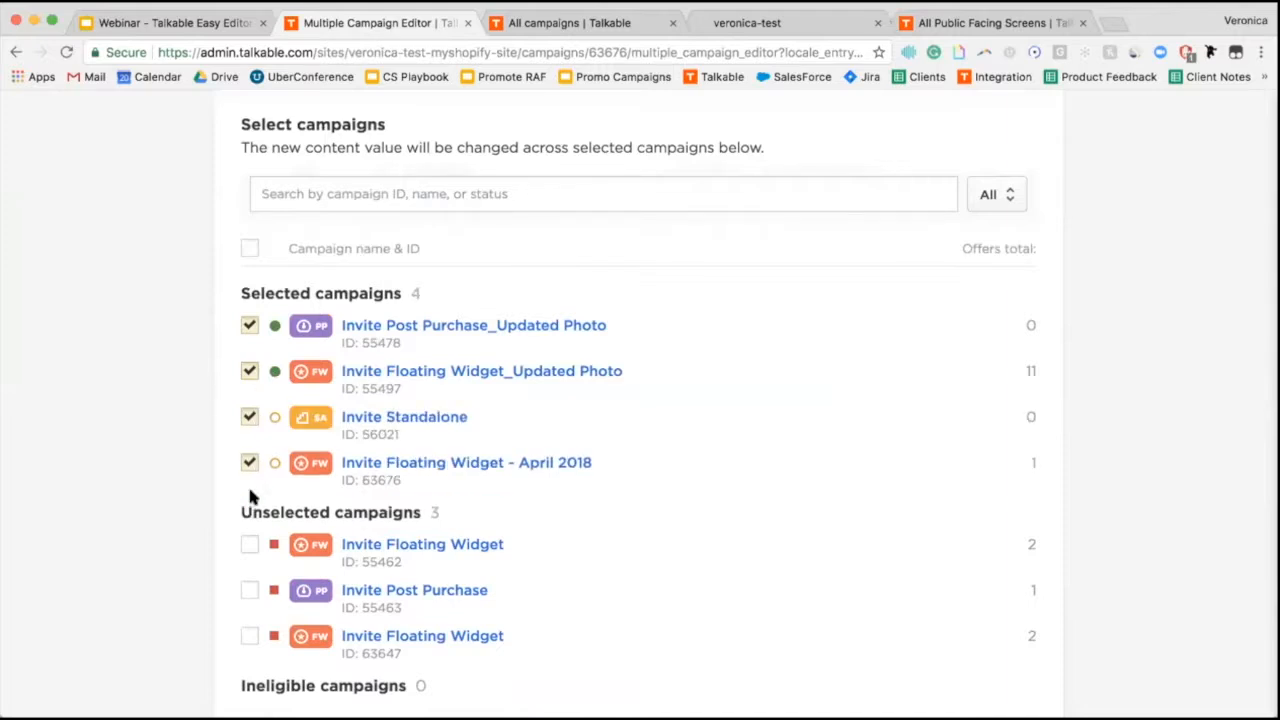
pyautogui.scroll(-5, 250, 497)
pyautogui.click(940, 530)
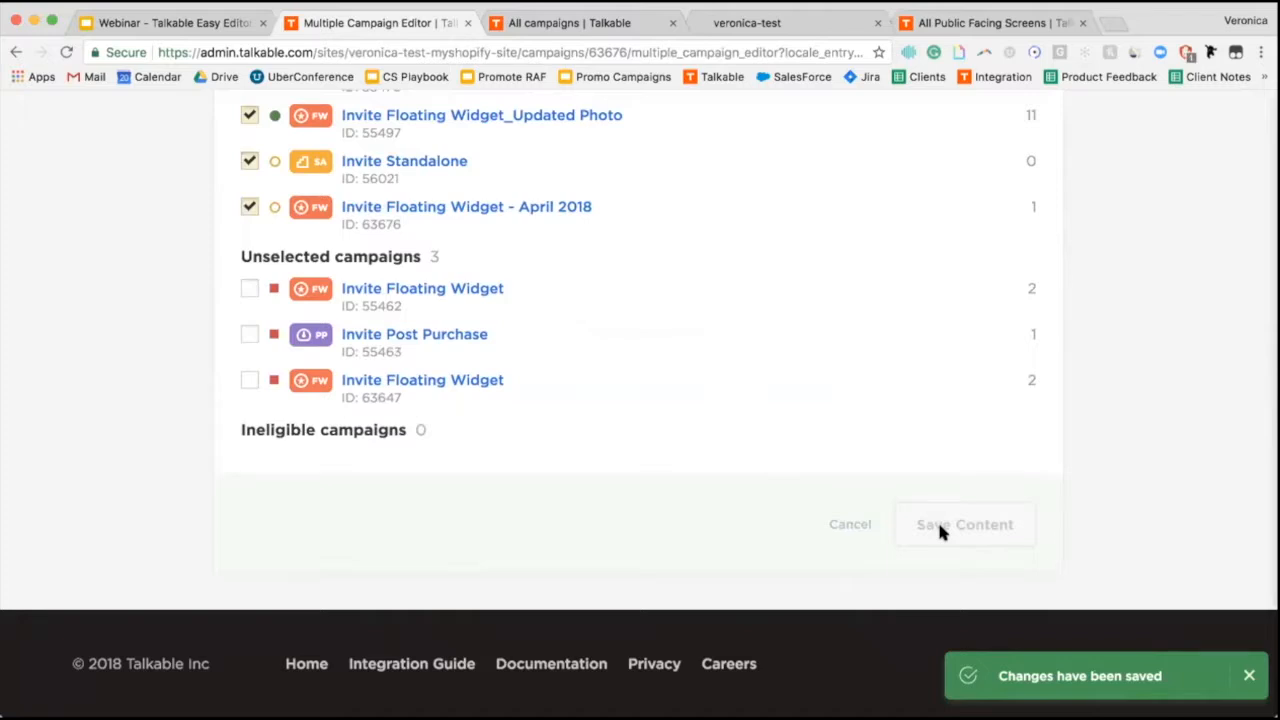
pyautogui.scroll(4, 940, 530)
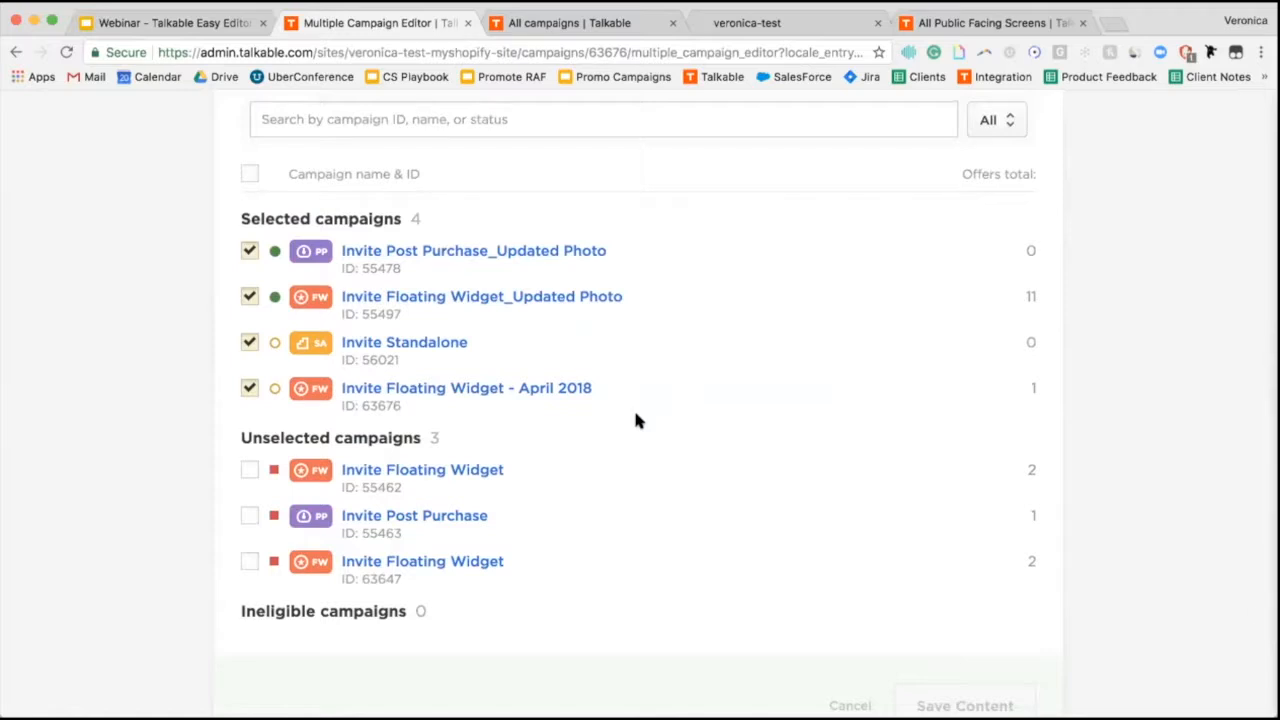
# Present the Webinar slides forward to slide 6, 'Share channels - adding & removing'.
pyautogui.click(182, 25)
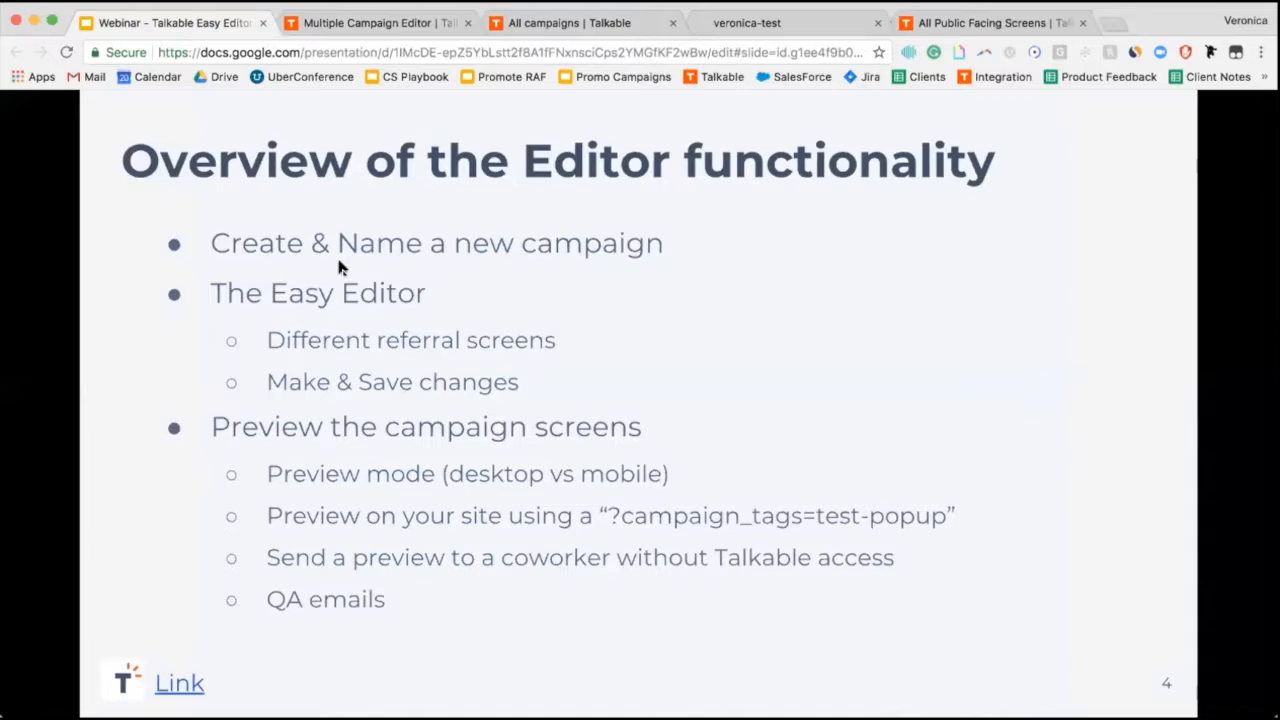
pyautogui.click(339, 262)
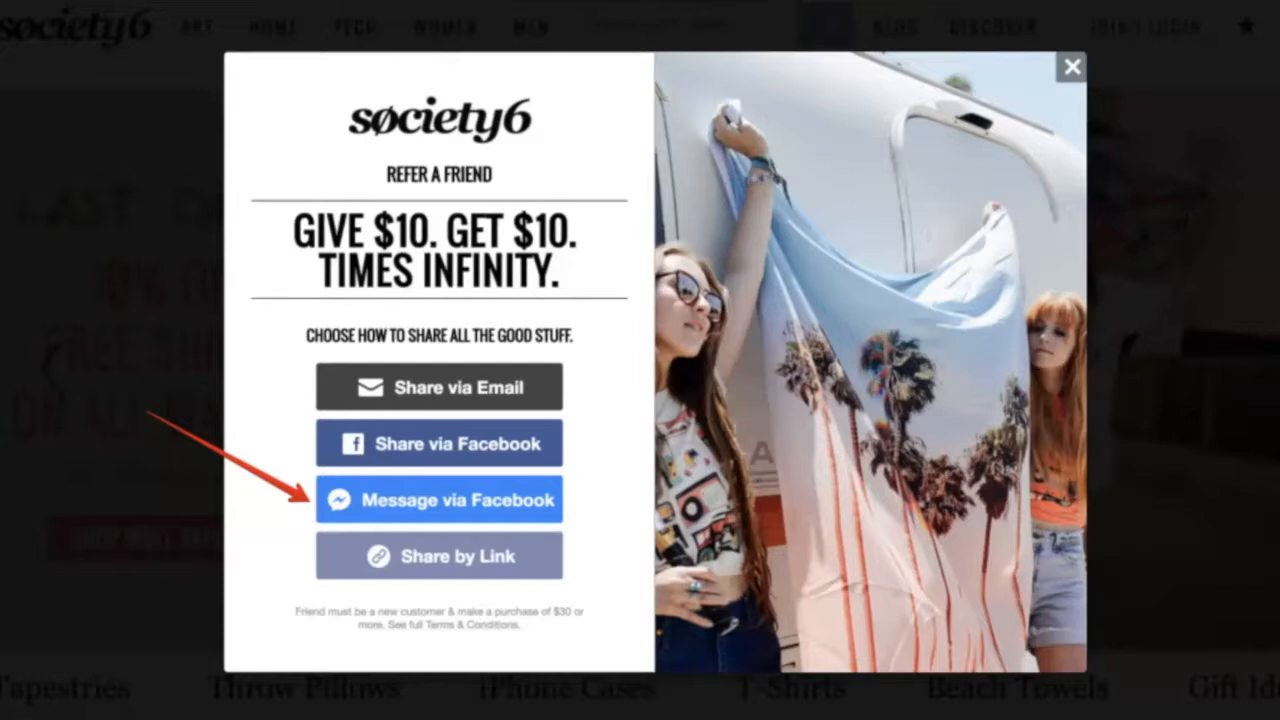
pyautogui.press('Right')
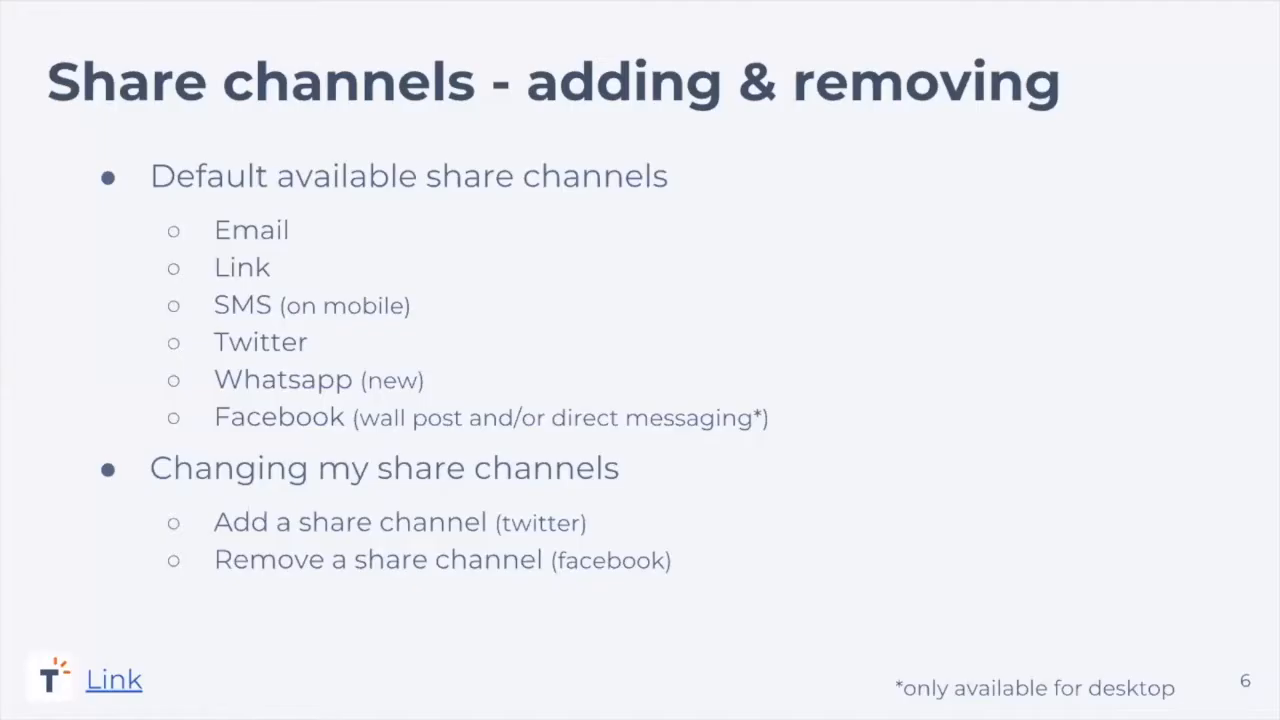
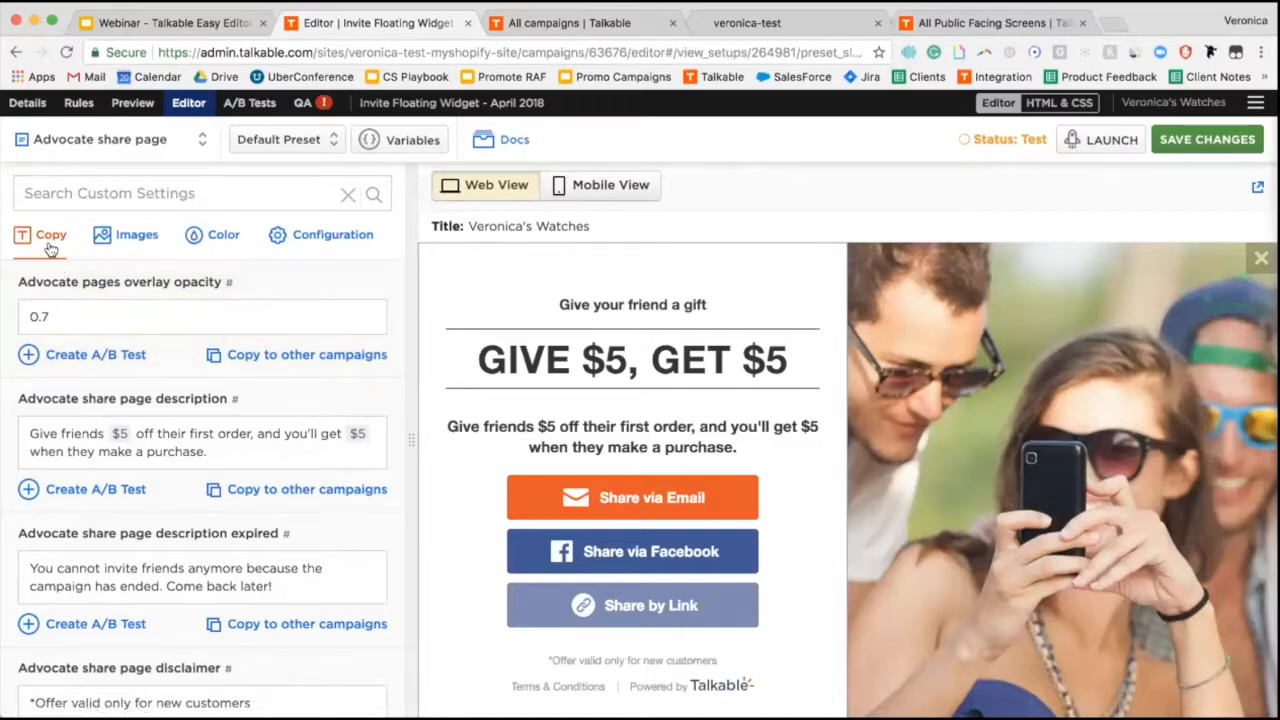
# Enable the Twitter share channel in the advocate share page configuration.
pyautogui.click(309, 238)
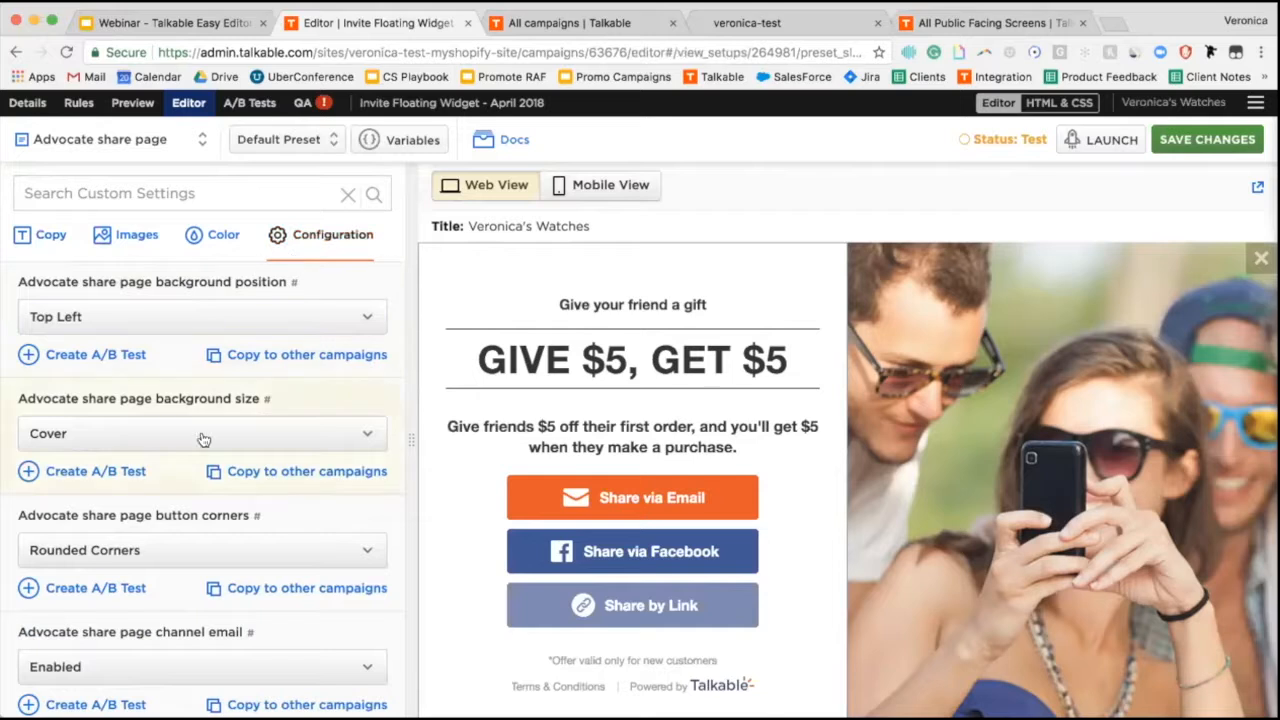
pyautogui.scroll(-5, 195, 457)
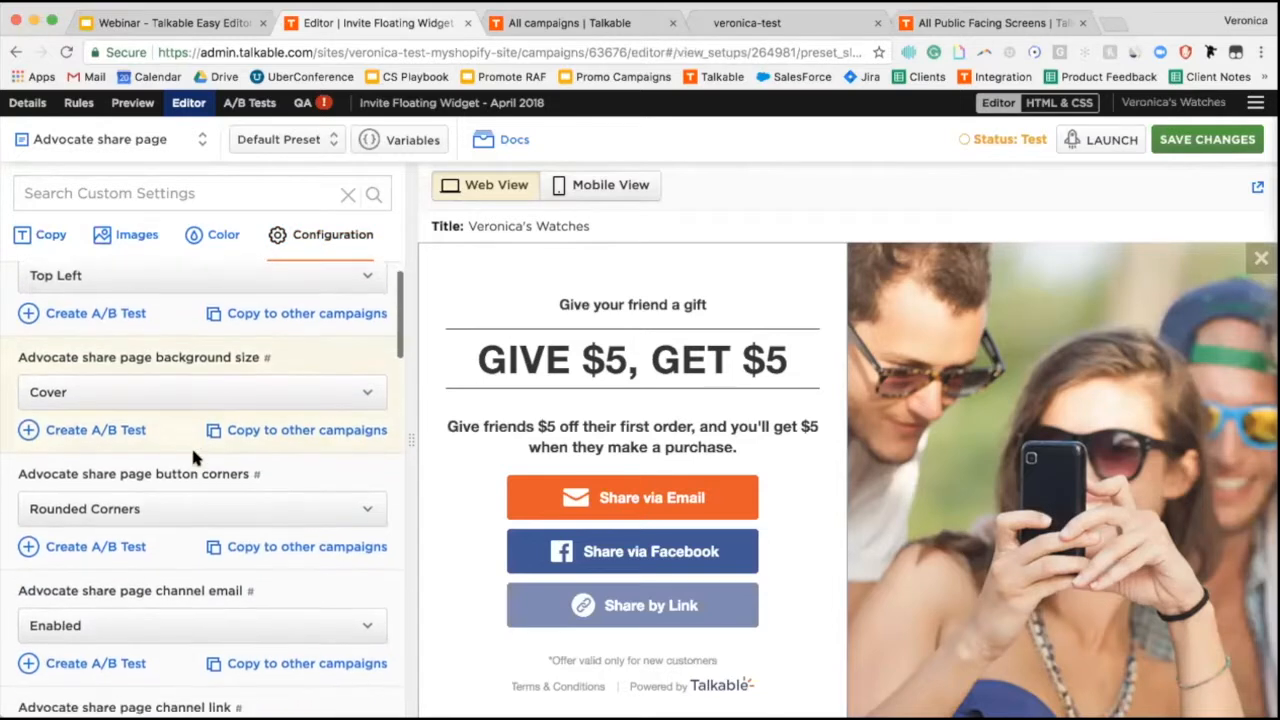
pyautogui.scroll(-1, 193, 450)
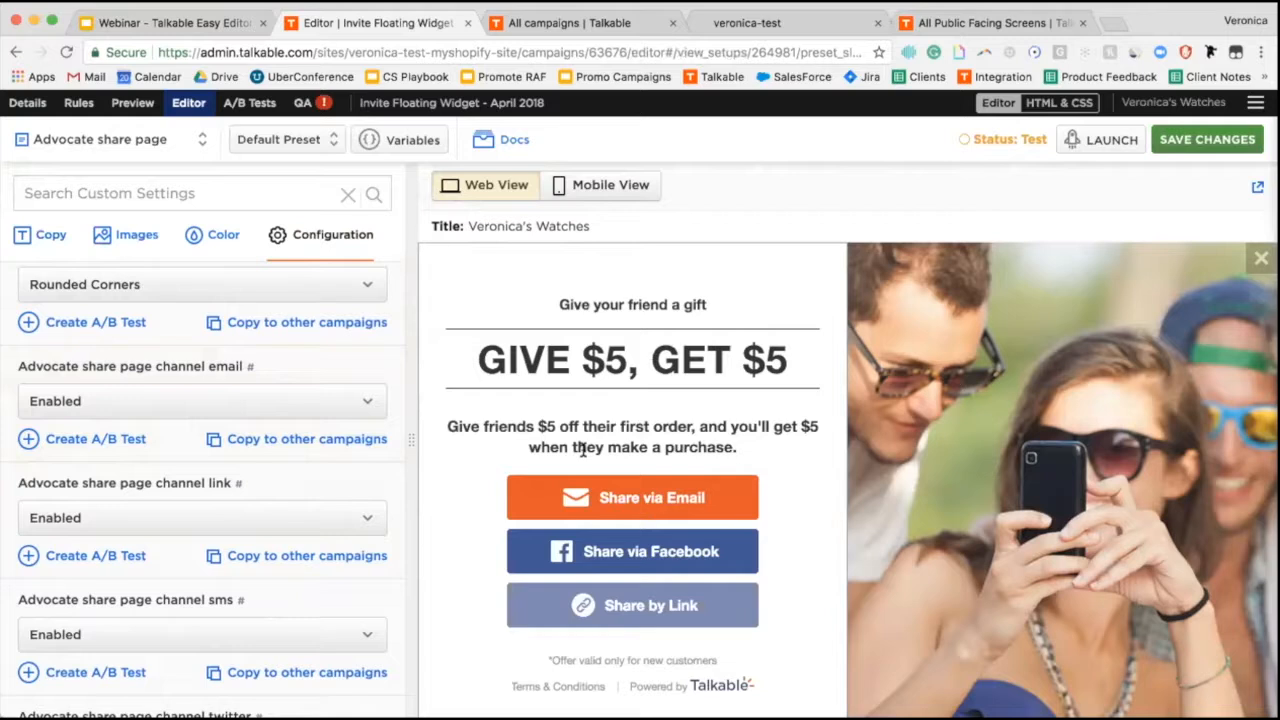
pyautogui.scroll(-3, 270, 478)
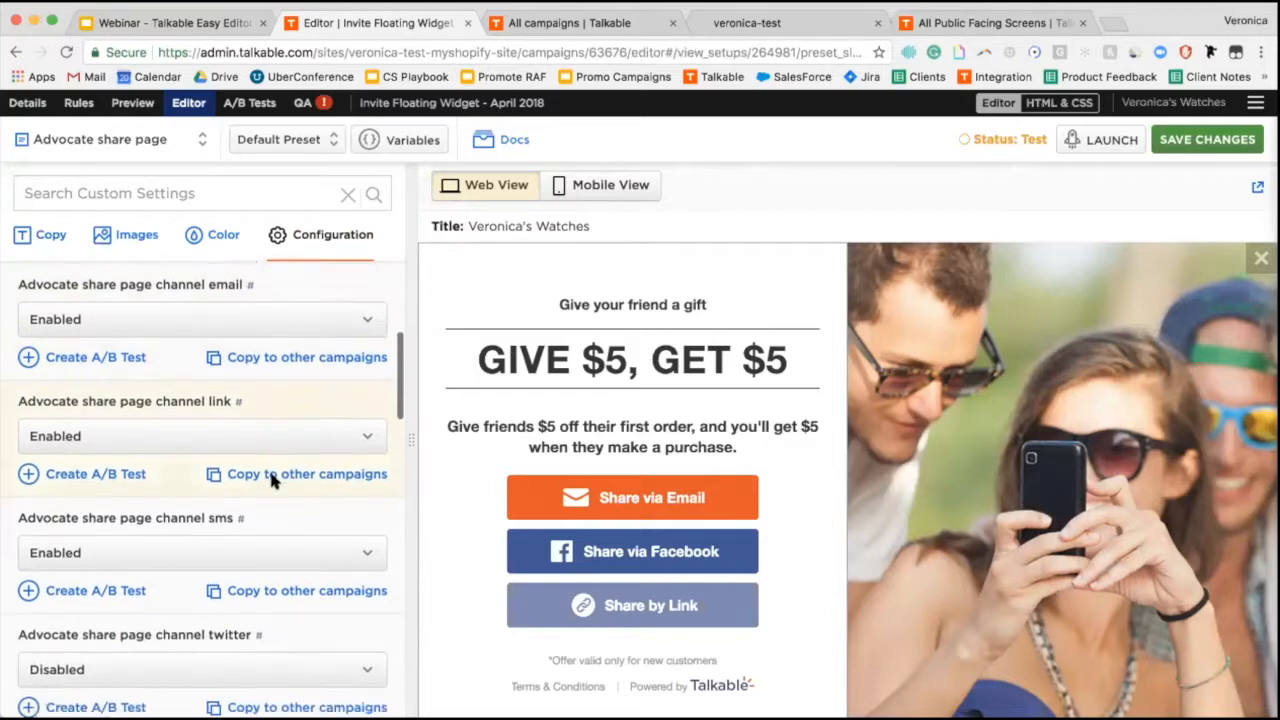
pyautogui.scroll(-3, 270, 478)
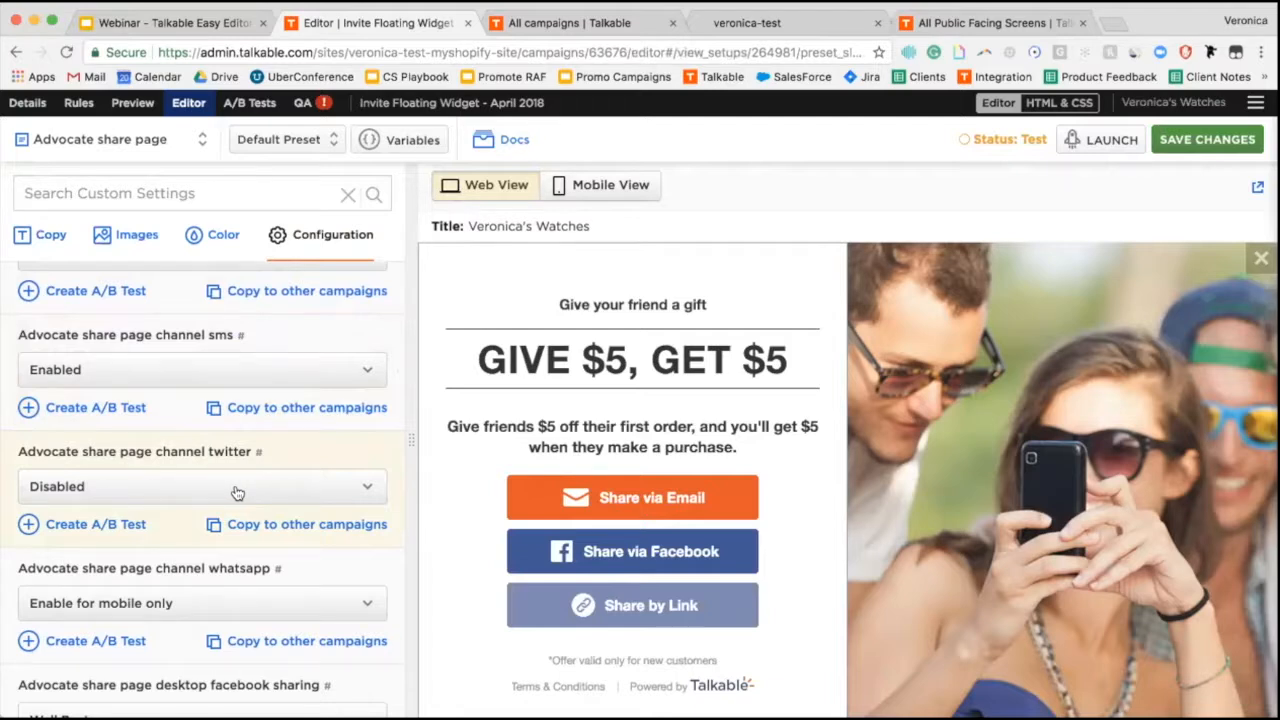
pyautogui.click(237, 488)
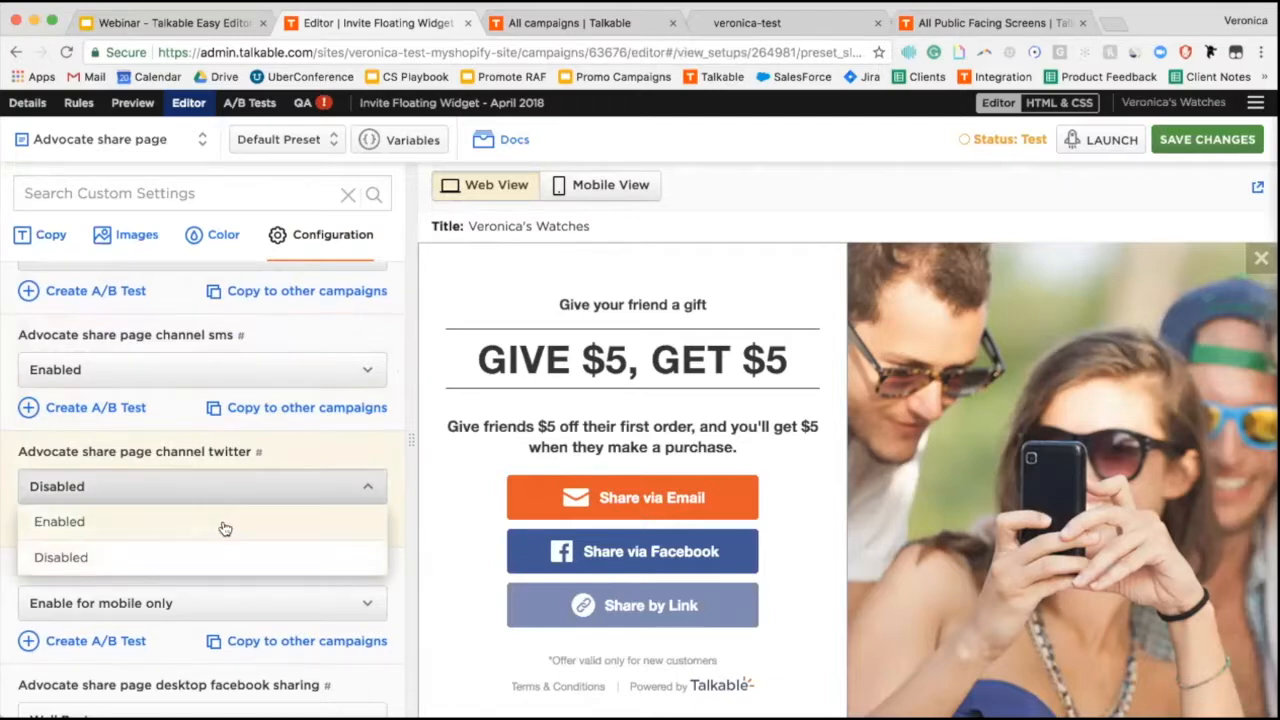
pyautogui.click(225, 524)
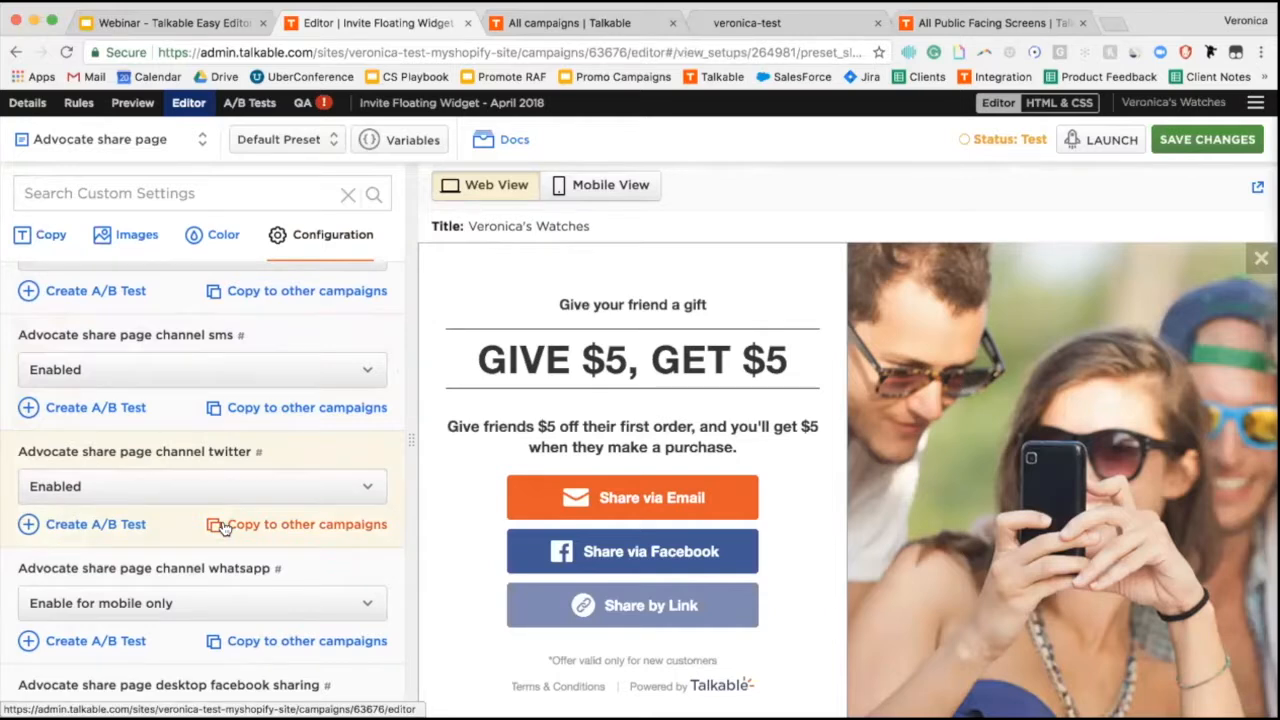
# Disable desktop Facebook sharing, save the changes and switch to the mobile preview.
pyautogui.scroll(-5, 224, 528)
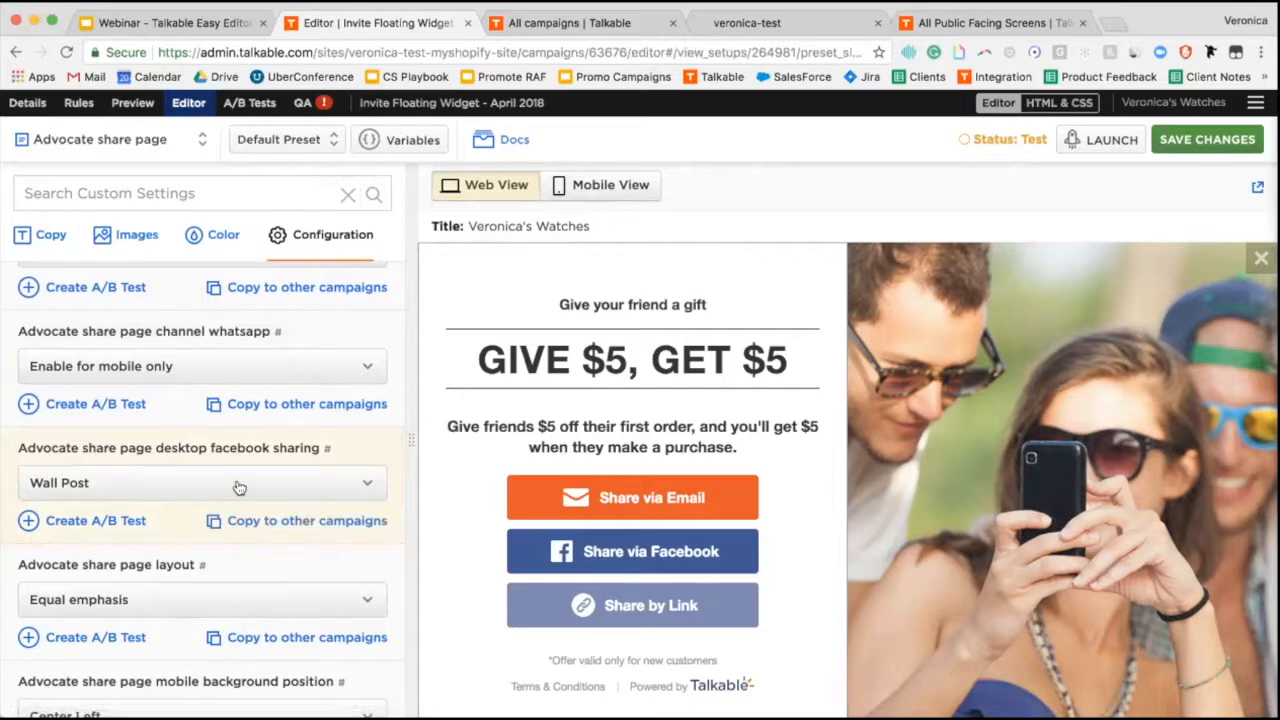
pyautogui.click(239, 487)
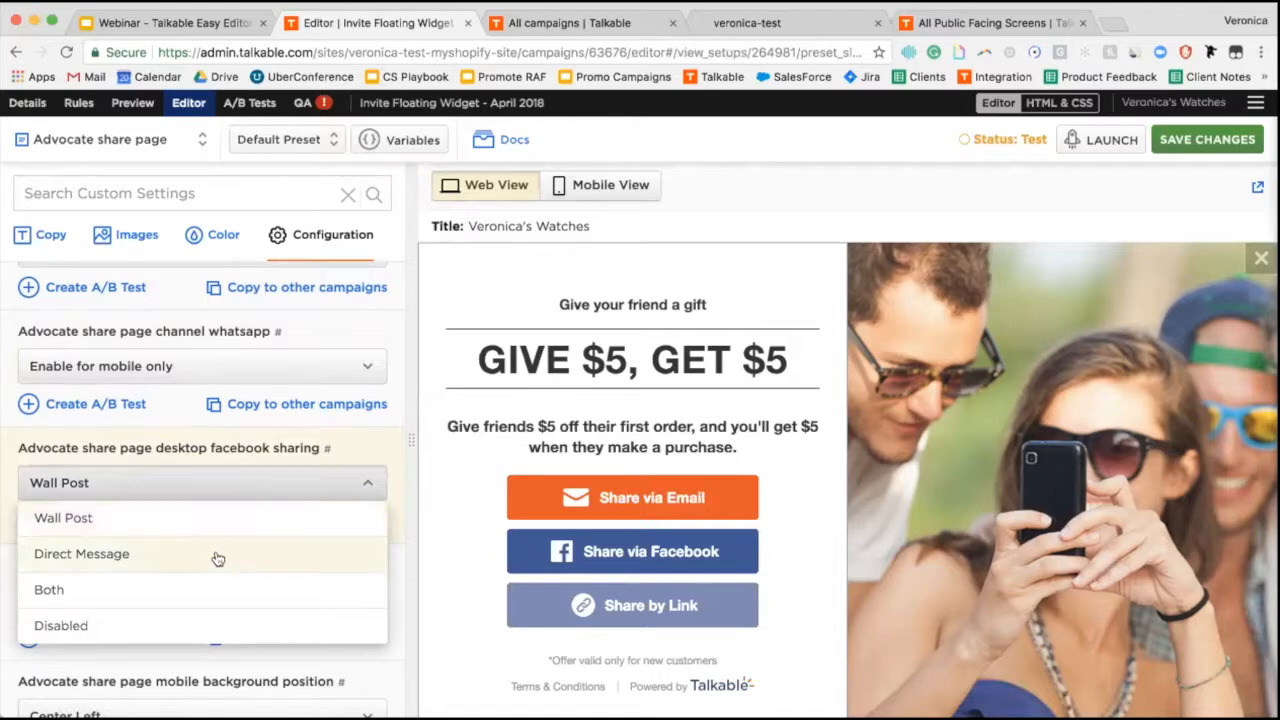
pyautogui.click(207, 627)
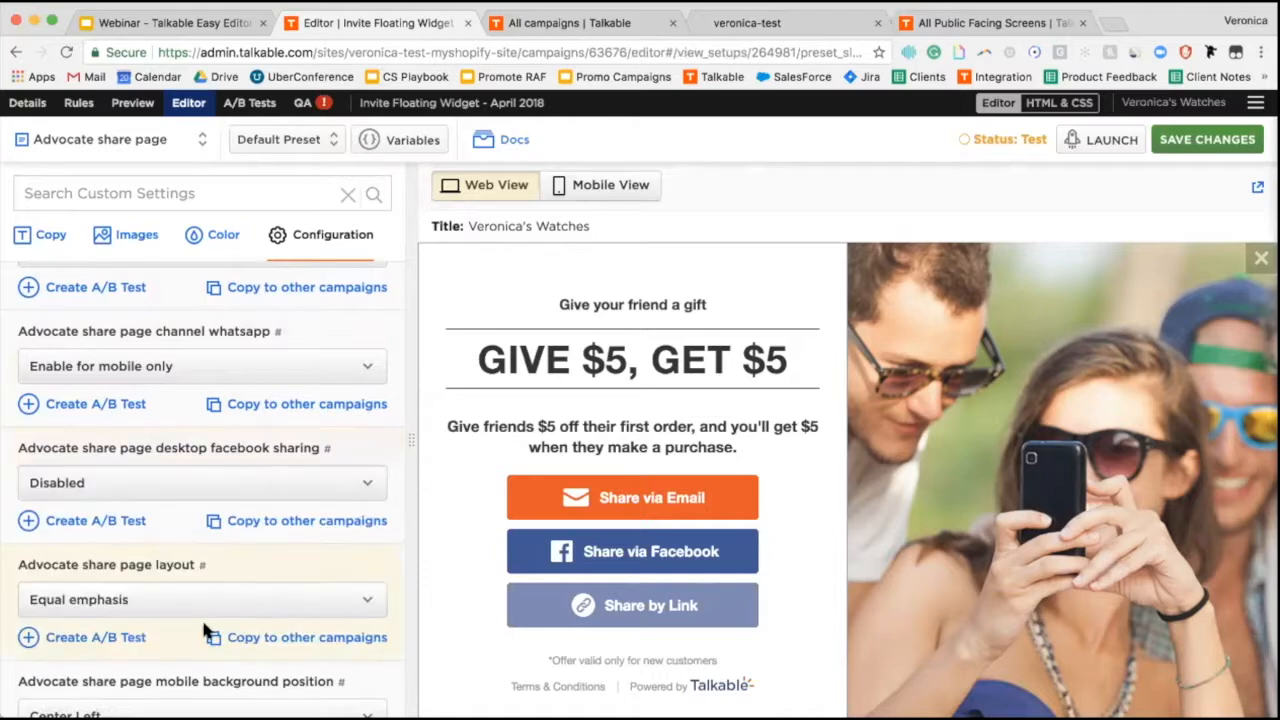
pyautogui.click(1229, 139)
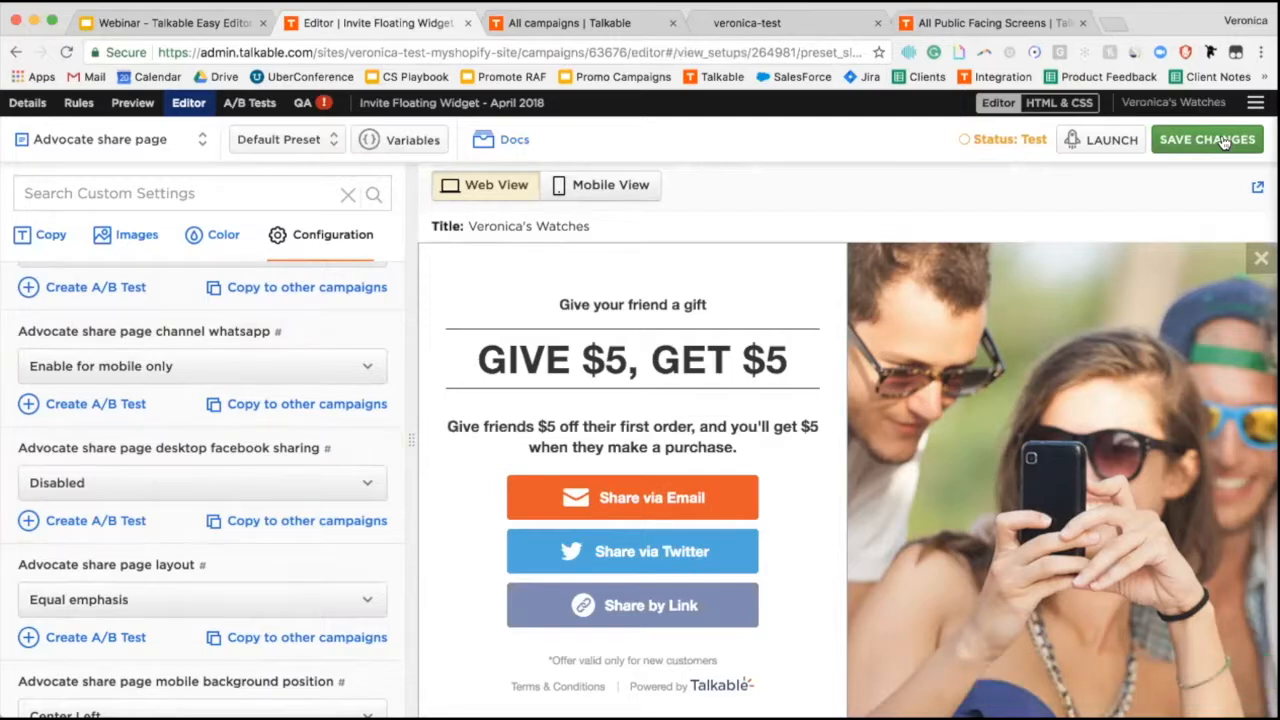
pyautogui.click(617, 187)
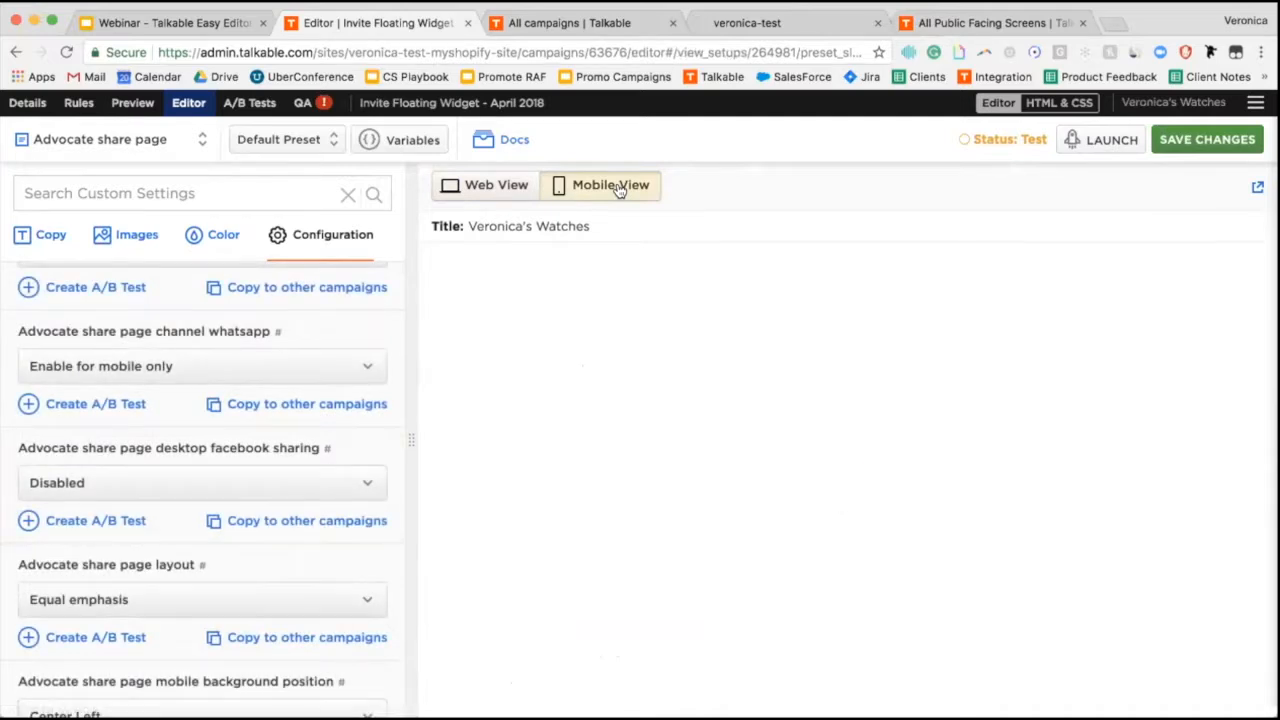
# Scroll the mobile preview to see the Email, Twitter, WhatsApp, Link and SMS share options.
pyautogui.scroll(-3, 600, 454)
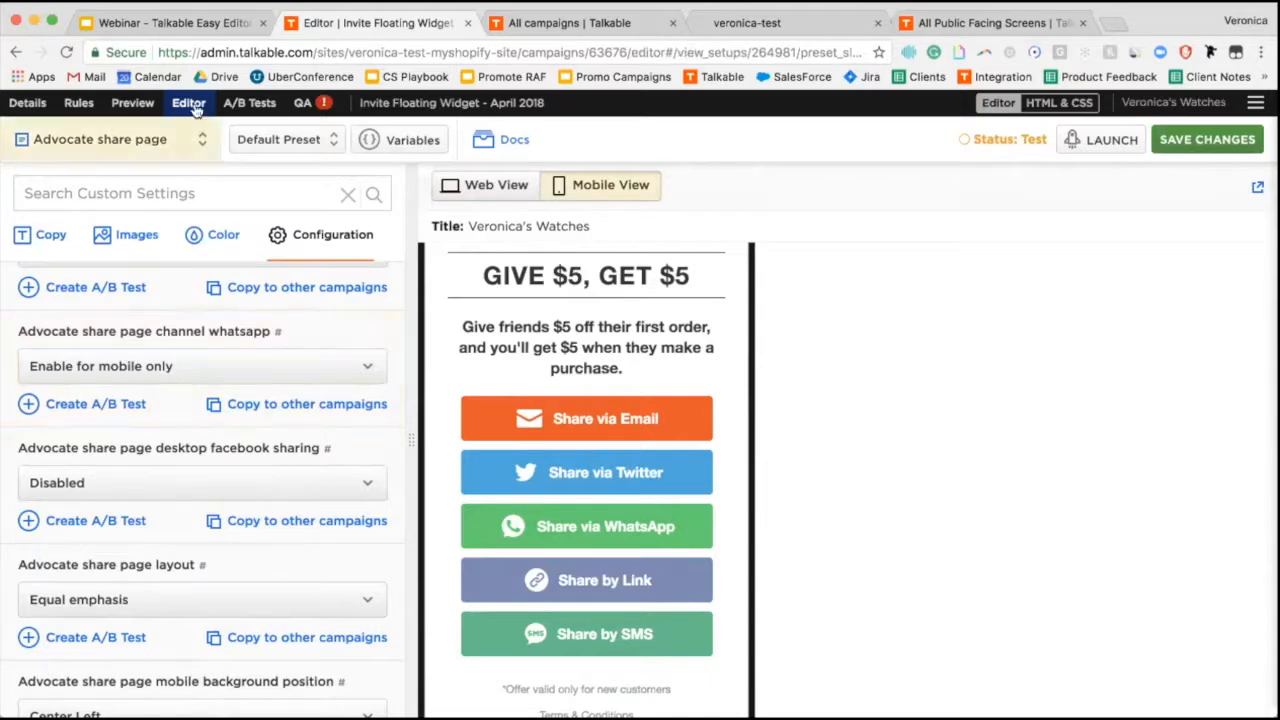
# Present the webinar slides and advance to slide 8, 'Share page configuration A/B test'.
pyautogui.click(180, 25)
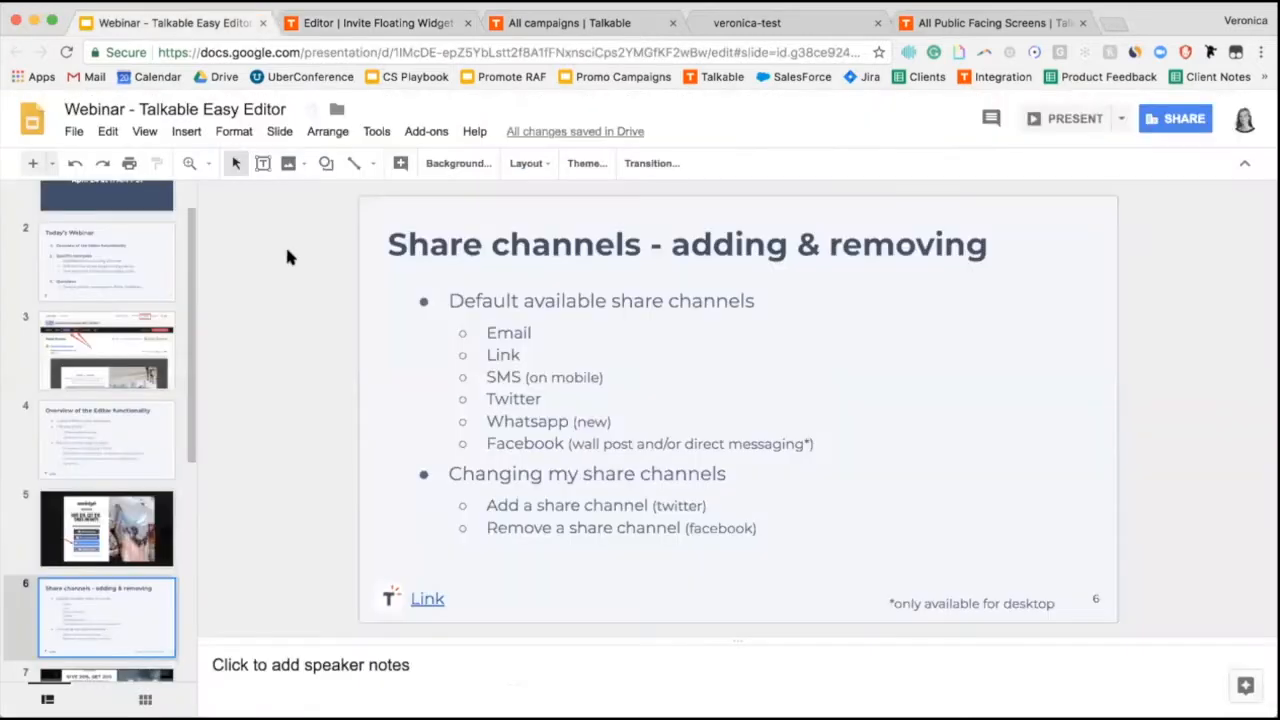
pyautogui.click(1066, 118)
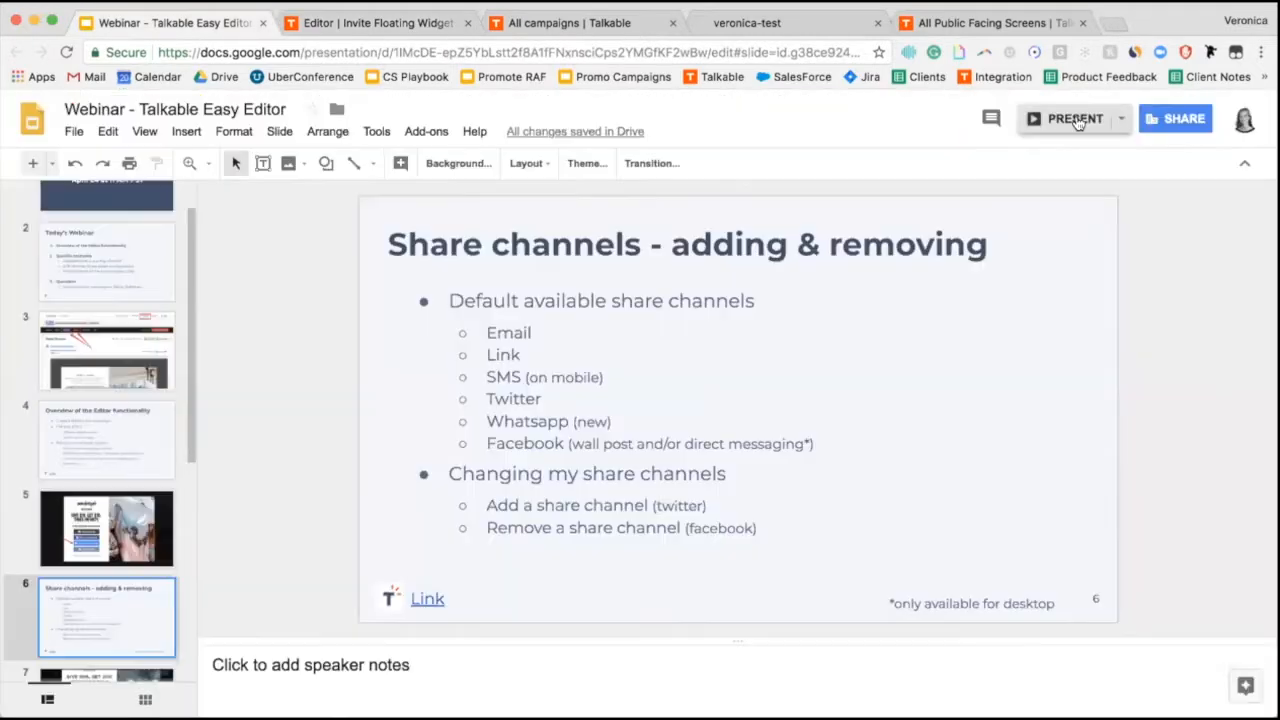
pyautogui.press('Right')
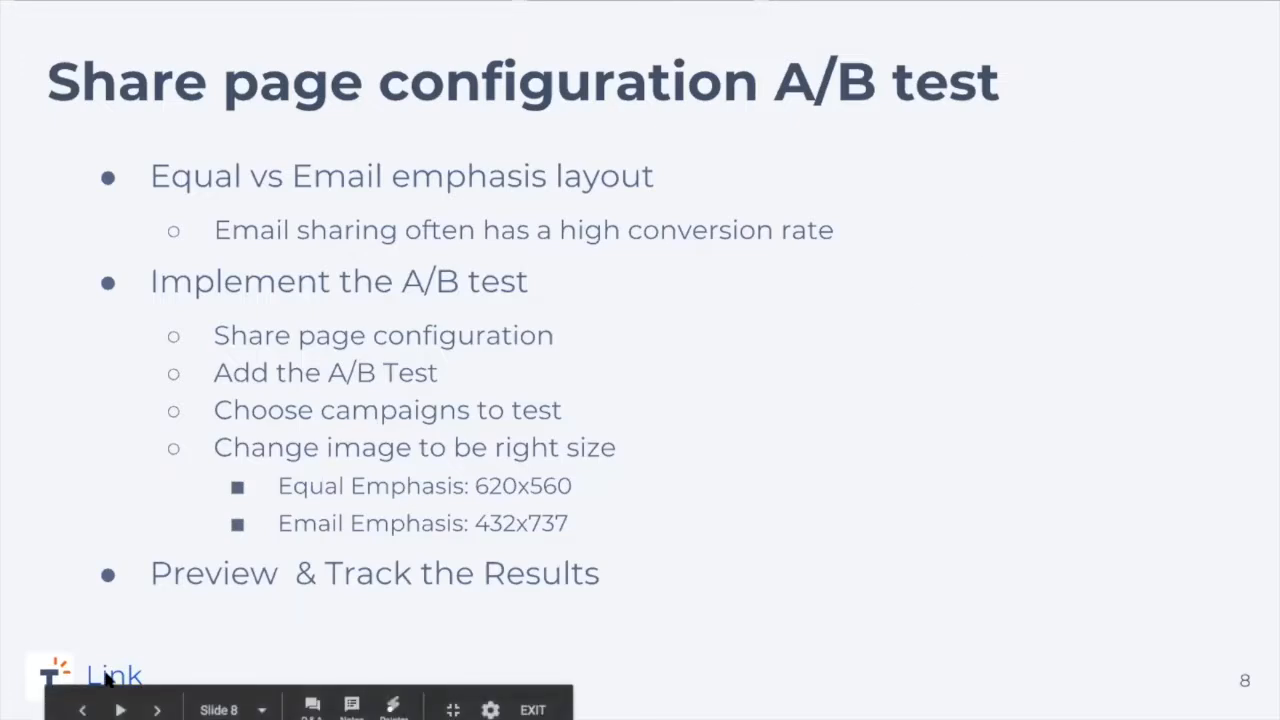
# Follow the slide's link and open the Invite Floating Widget - April 2018 campaign editor.
pyautogui.click(110, 676)
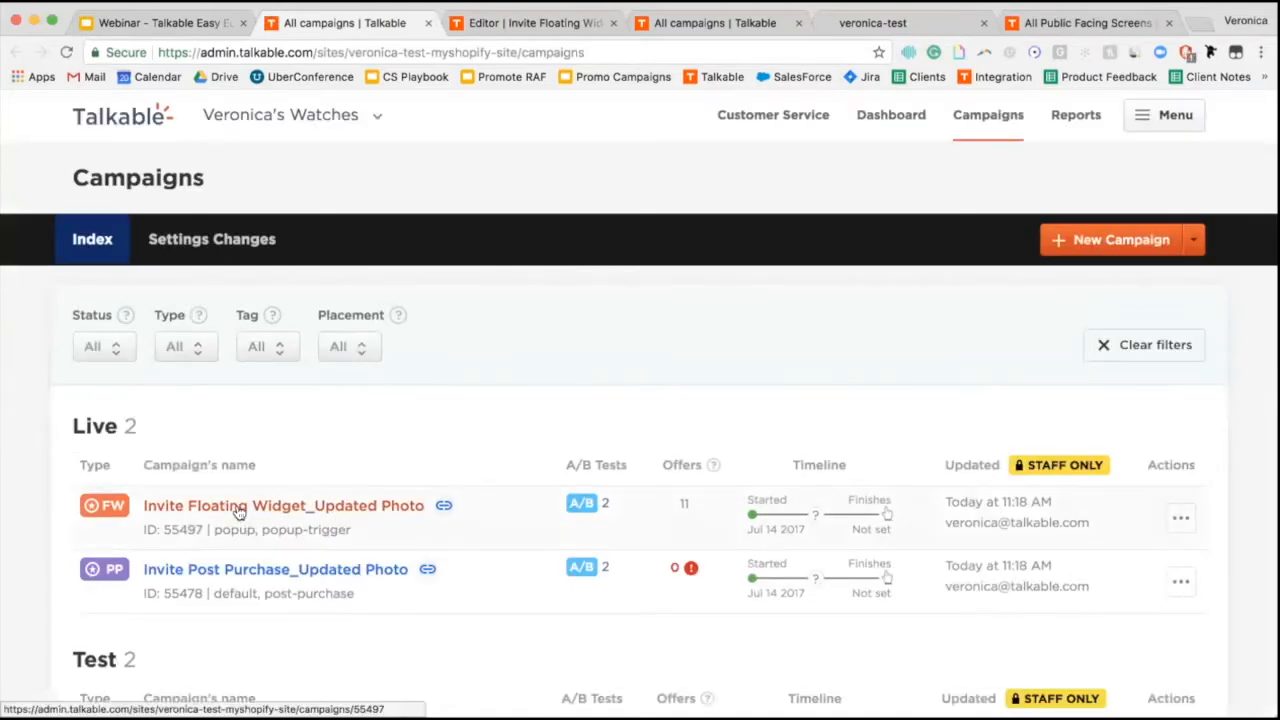
pyautogui.scroll(-3, 224, 531)
pyautogui.click(229, 472)
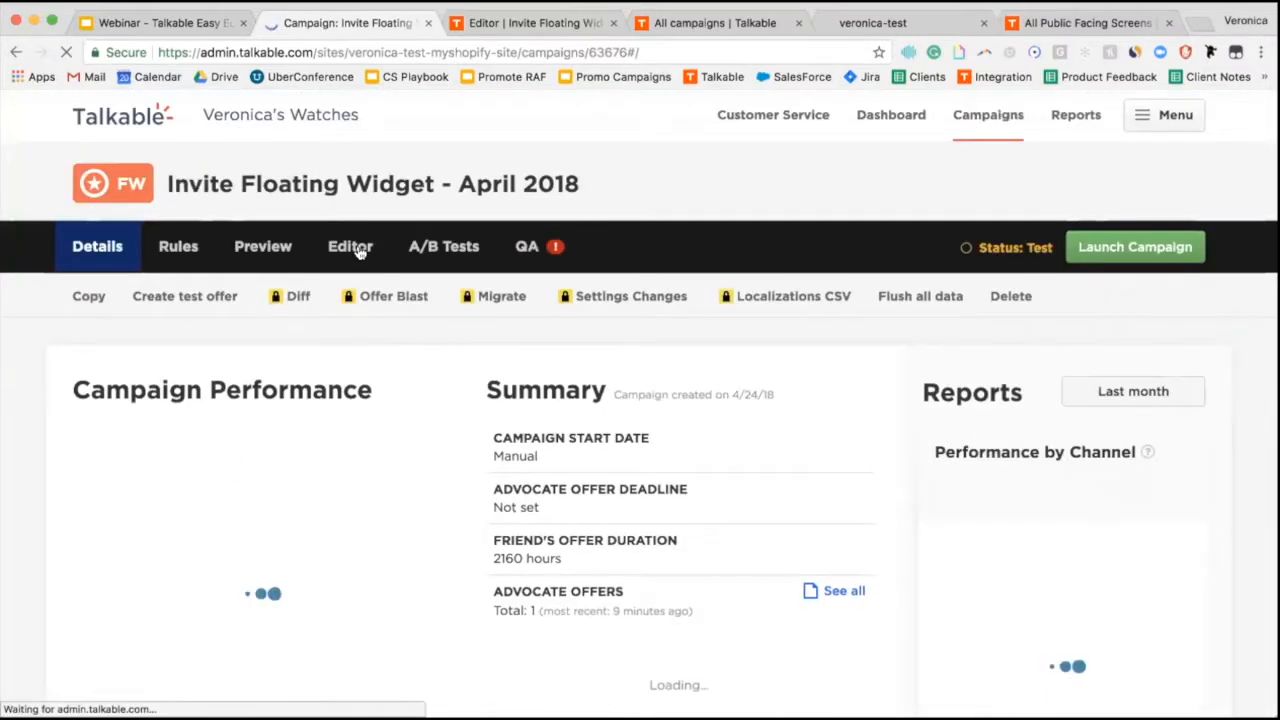
pyautogui.click(358, 250)
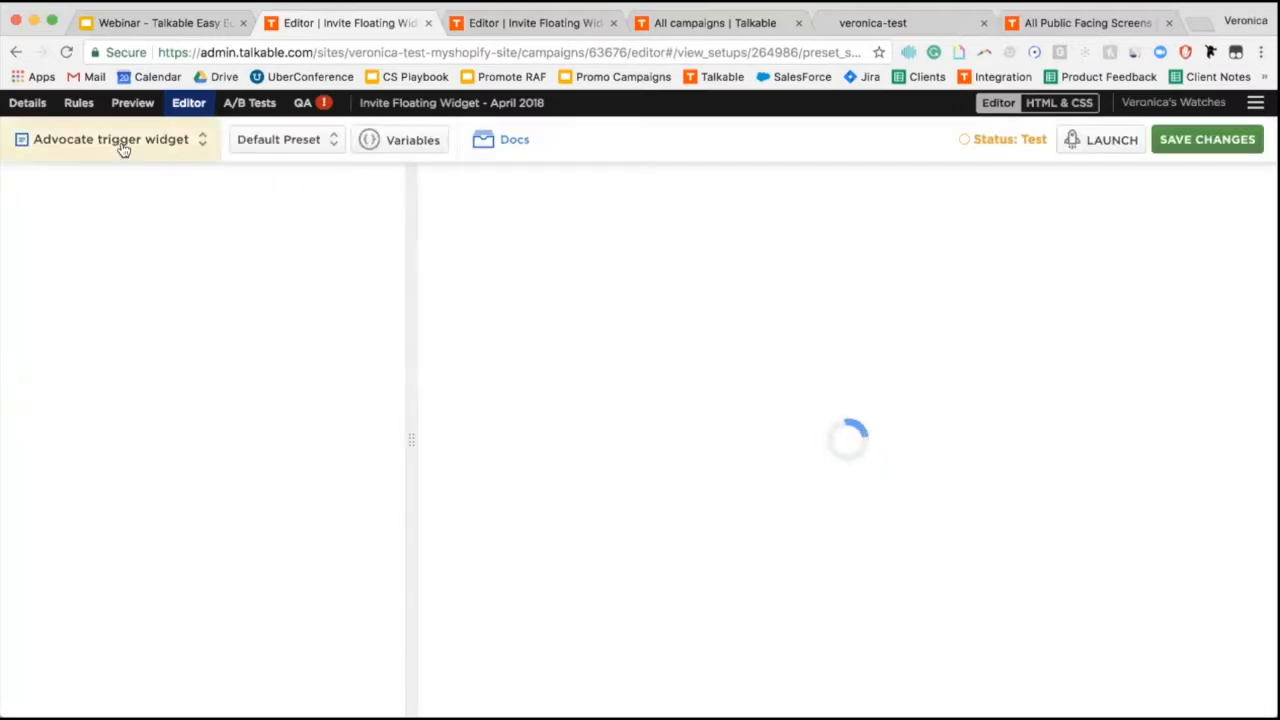
# Switch to the Advocate share page and scroll through its Configuration settings.
pyautogui.click(120, 141)
pyautogui.click(115, 298)
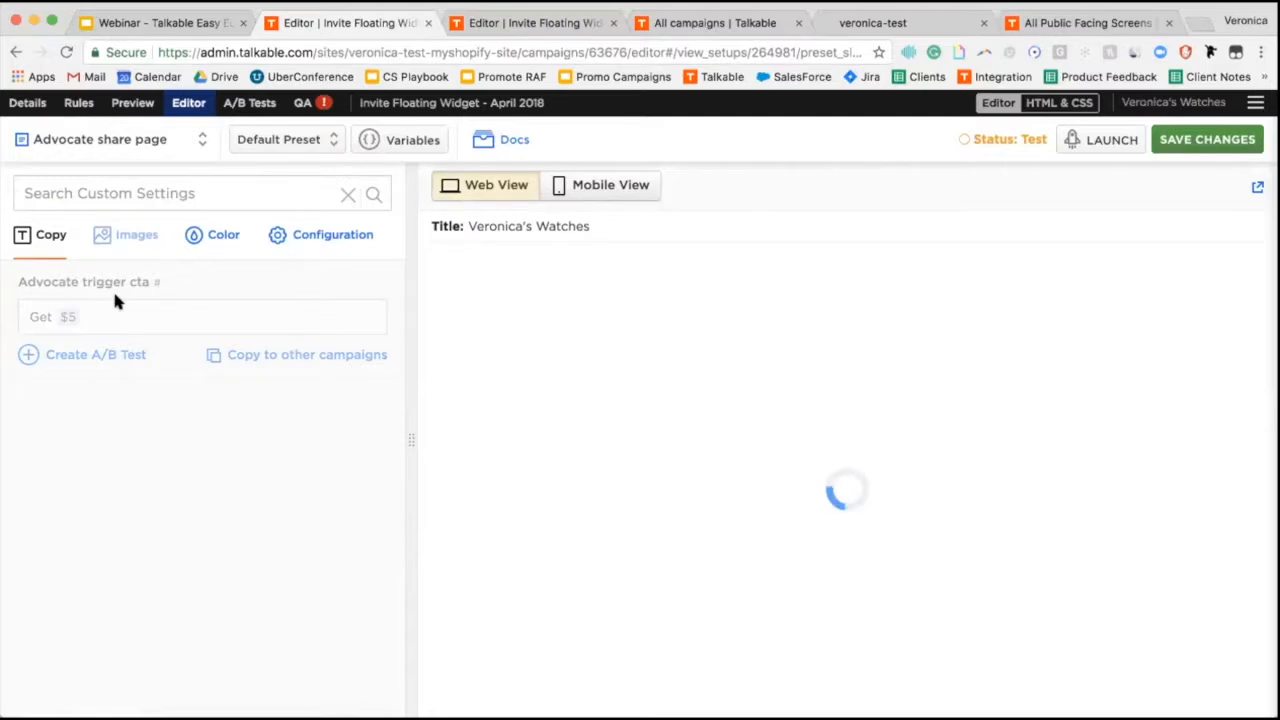
pyautogui.click(321, 242)
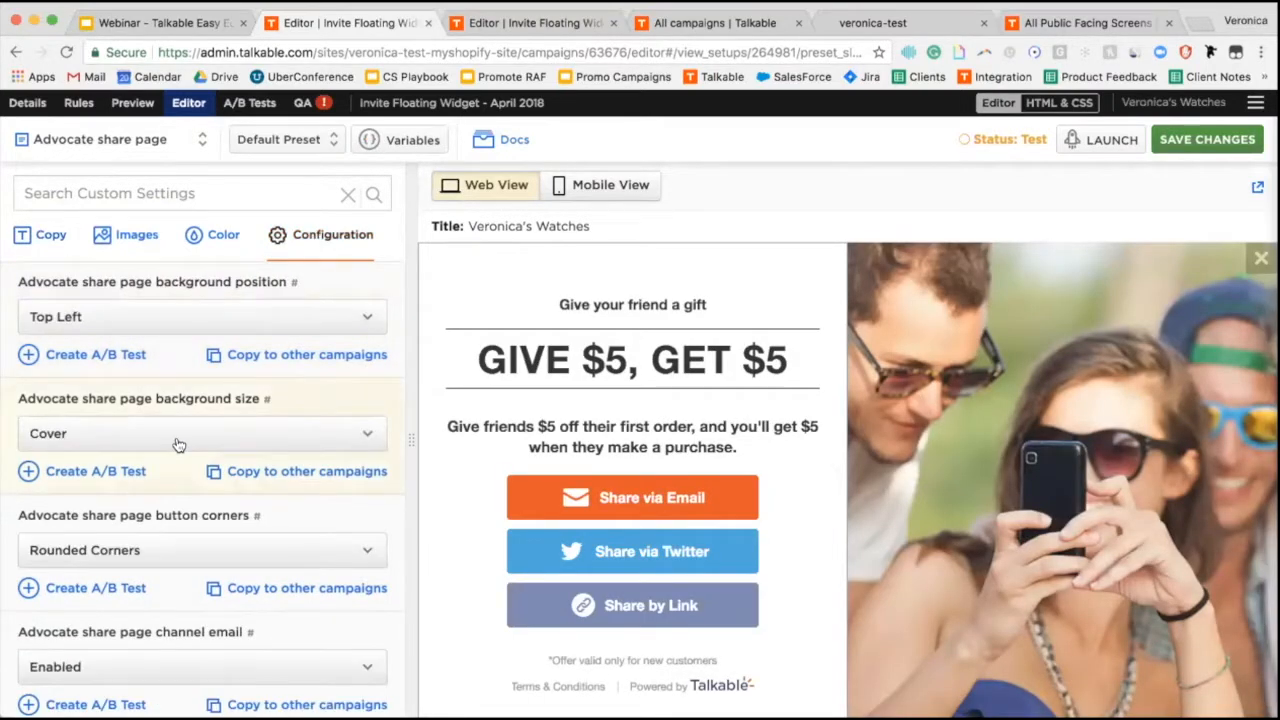
pyautogui.scroll(-3, 177, 443)
pyautogui.scroll(-5, 177, 443)
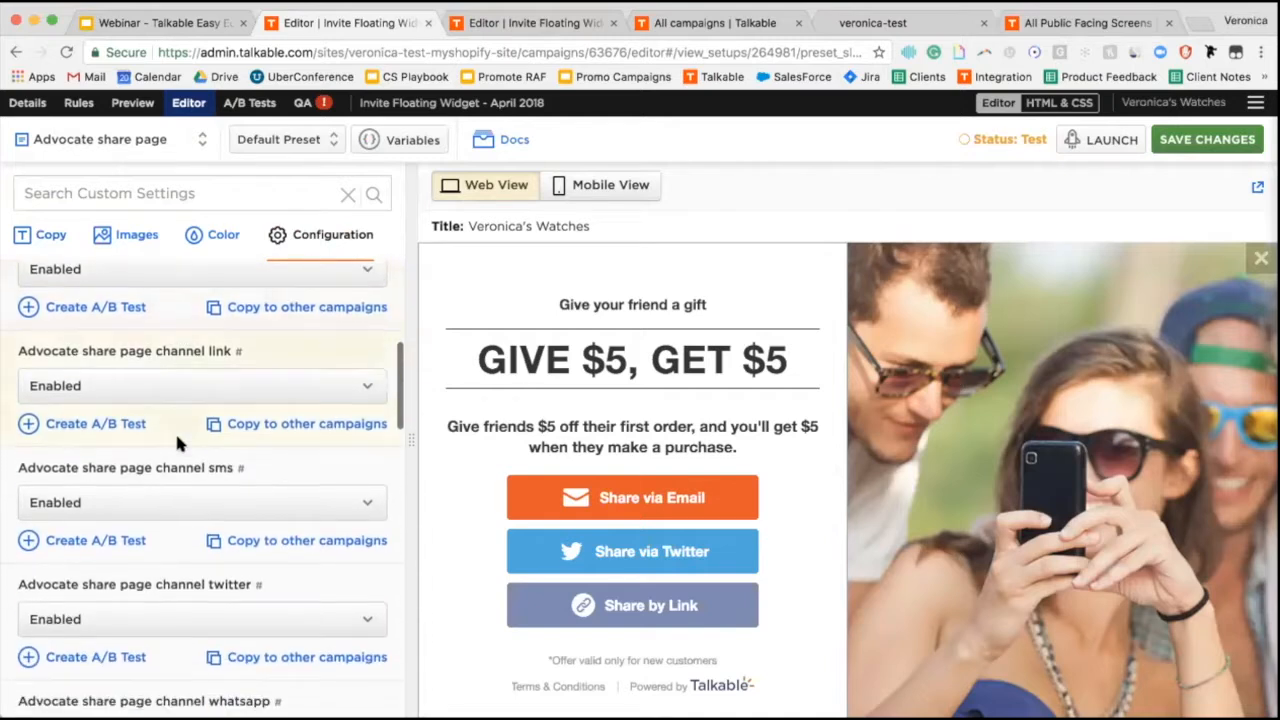
pyautogui.scroll(-5, 177, 443)
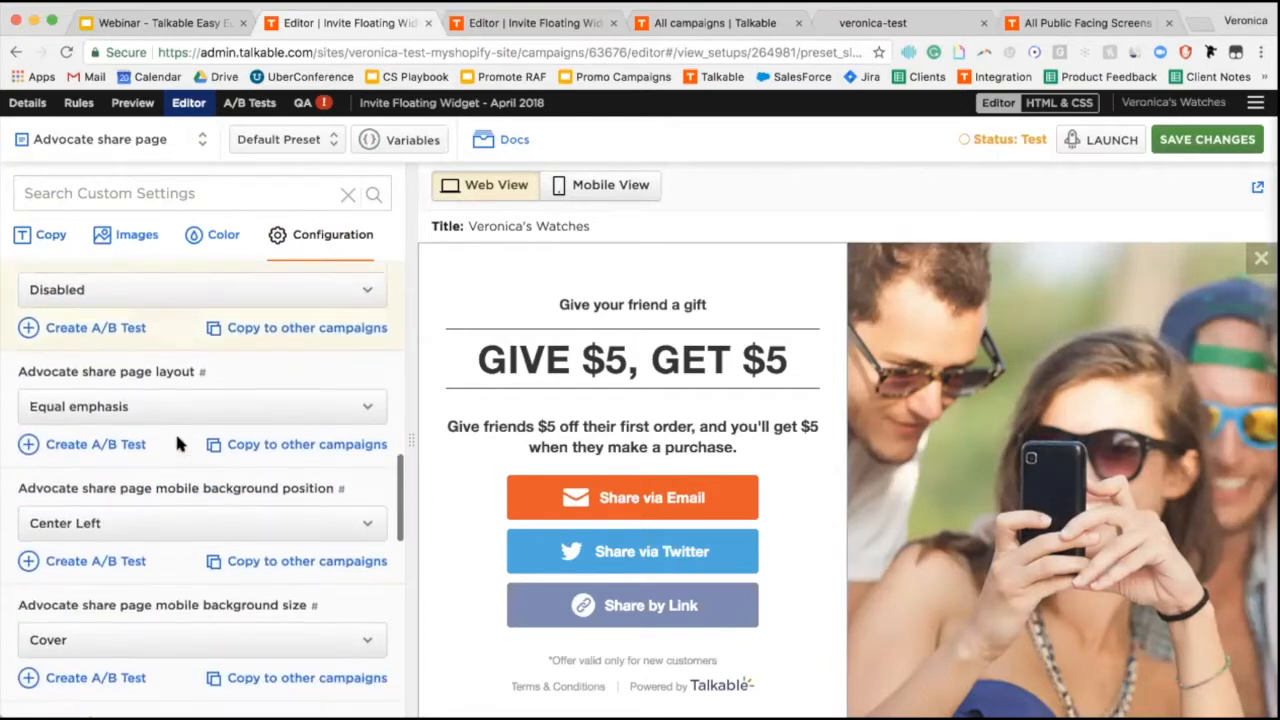
pyautogui.click(101, 393)
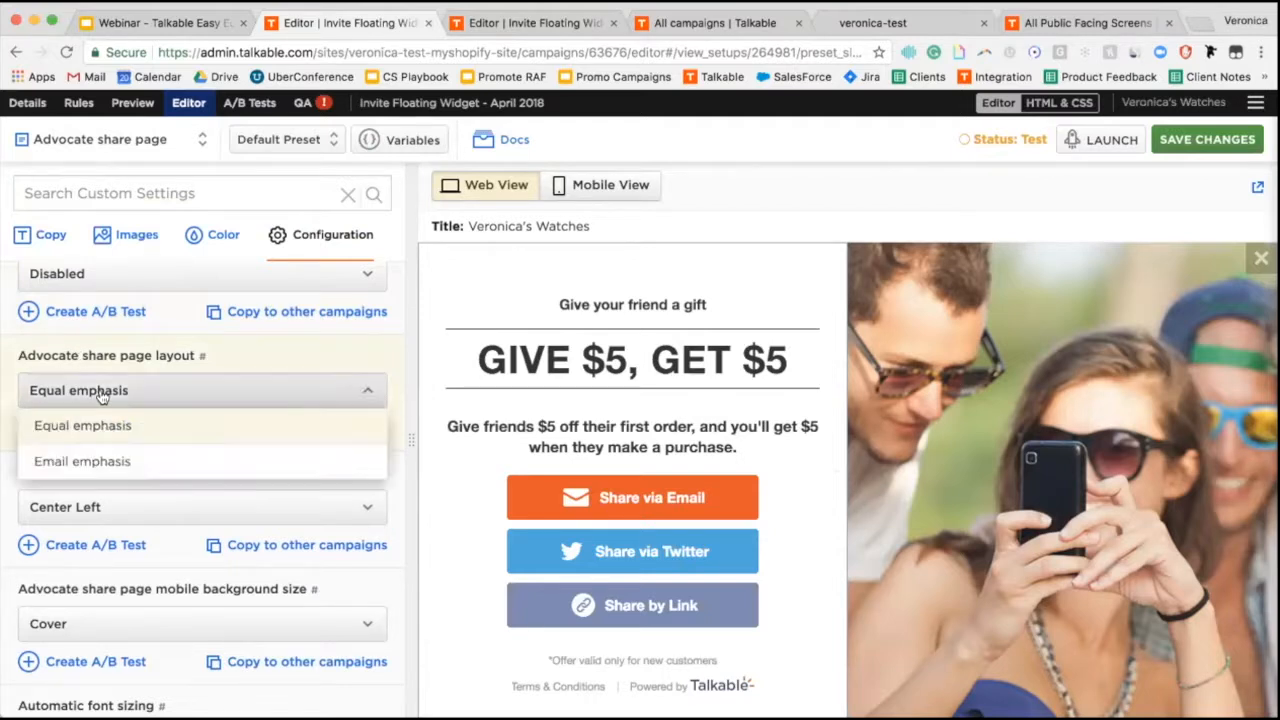
pyautogui.click(105, 462)
pyautogui.click(1222, 144)
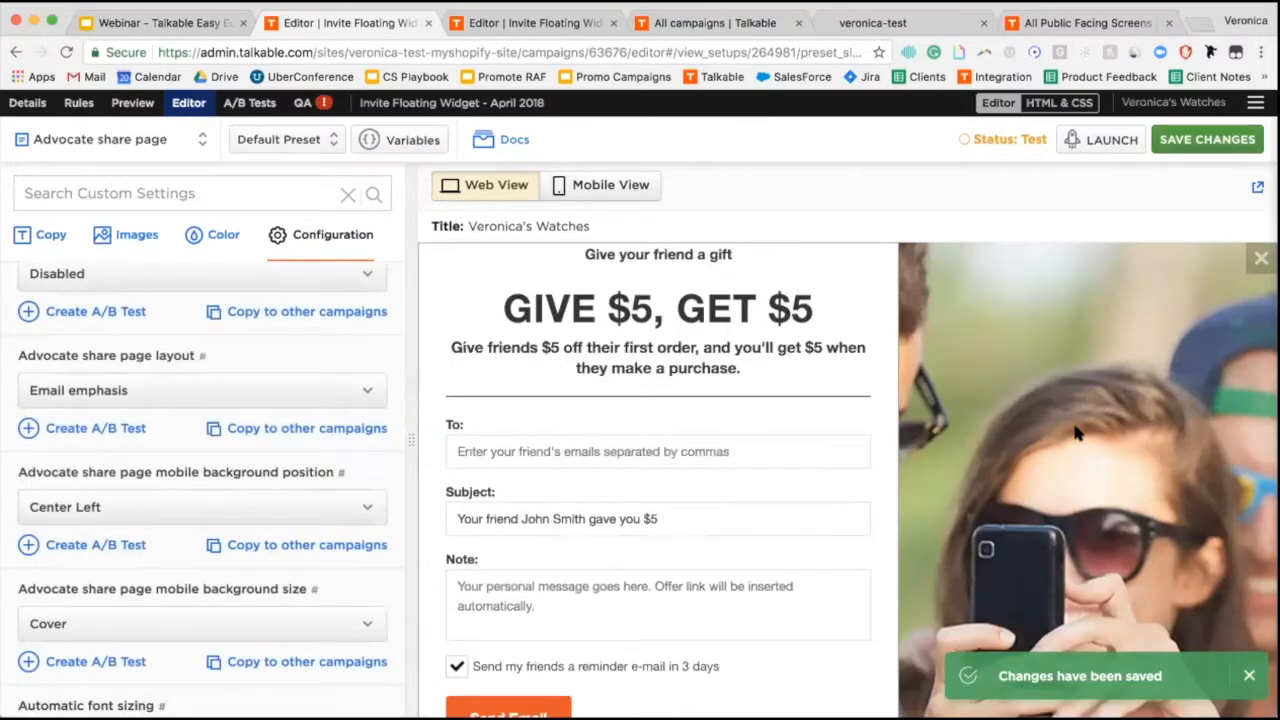
pyautogui.scroll(-5, 829, 396)
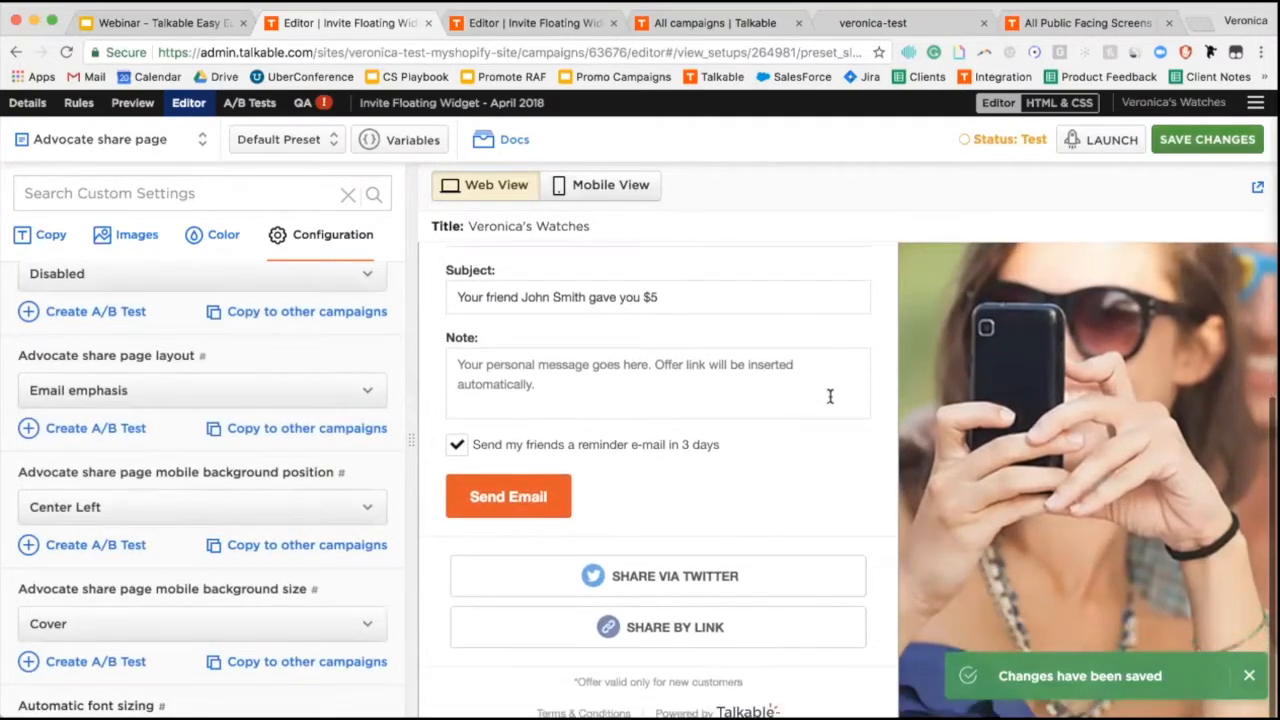
pyautogui.scroll(5, 829, 396)
pyautogui.scroll(-3, 829, 400)
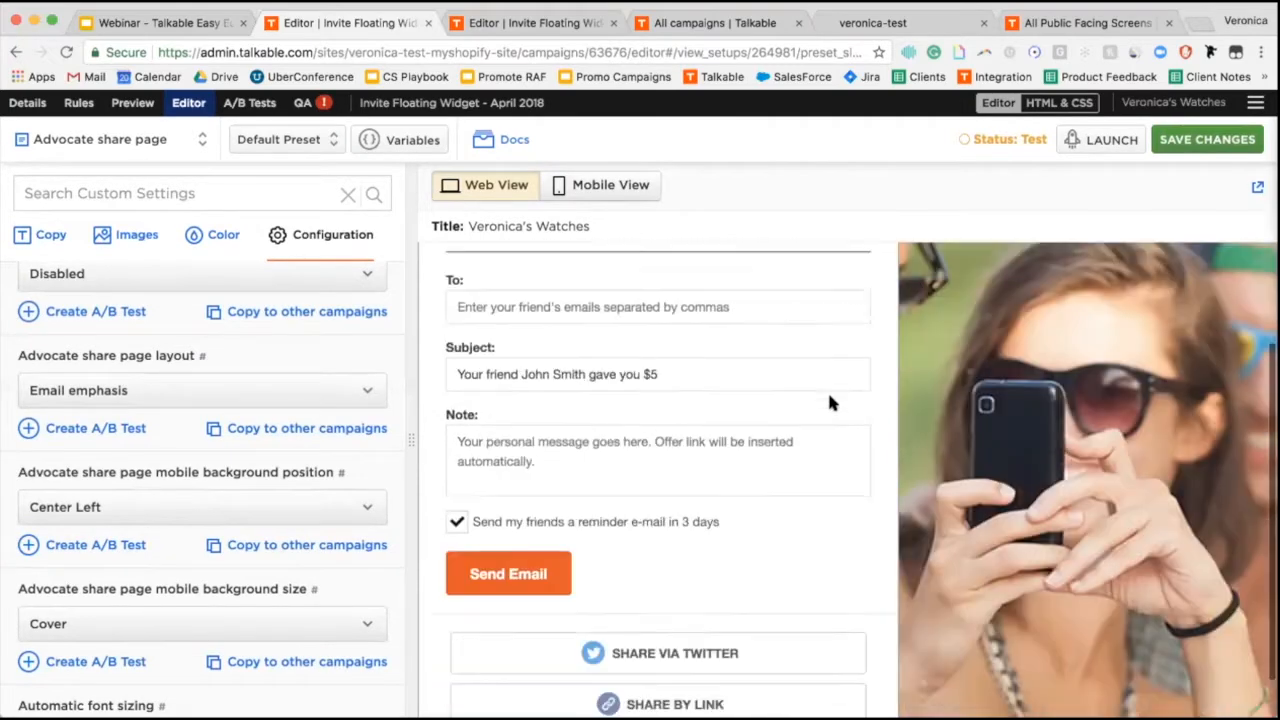
pyautogui.scroll(-2, 829, 400)
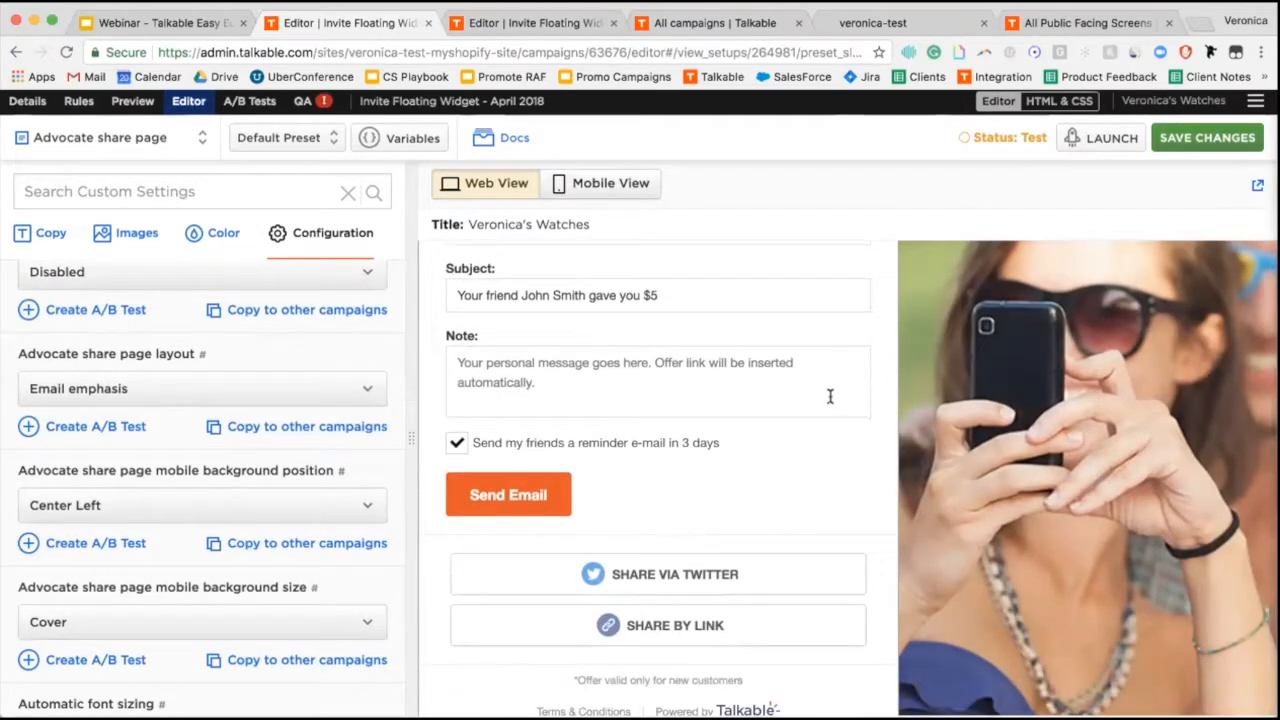
pyautogui.scroll(4, 829, 396)
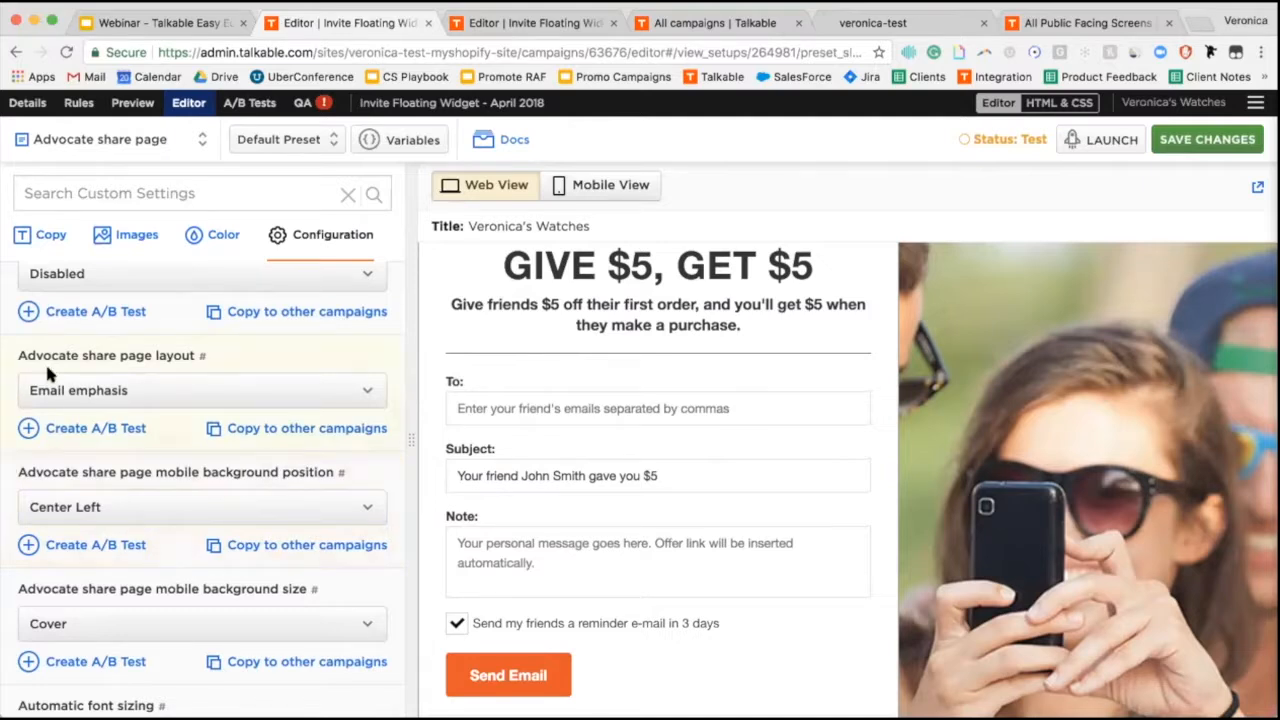
pyautogui.click(79, 396)
pyautogui.click(79, 394)
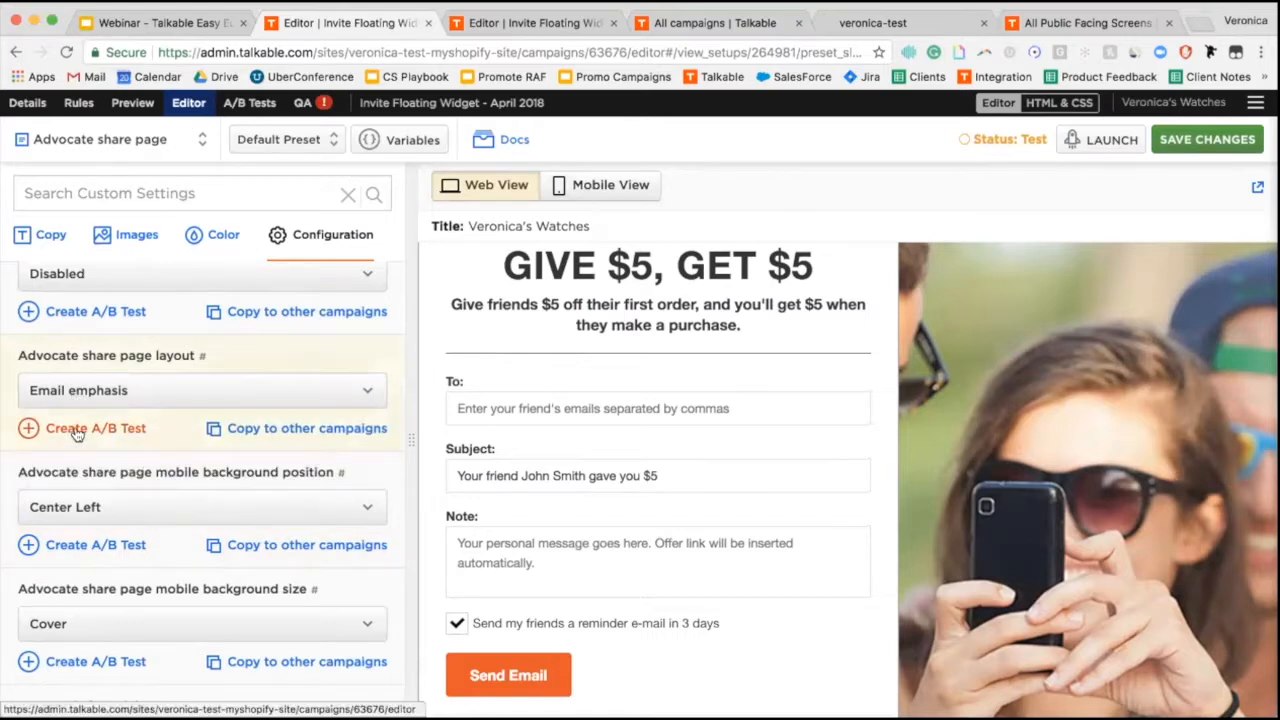
# Create and save a layout A/B test comparing Email emphasis with Equal emphasis.
pyautogui.click(77, 430)
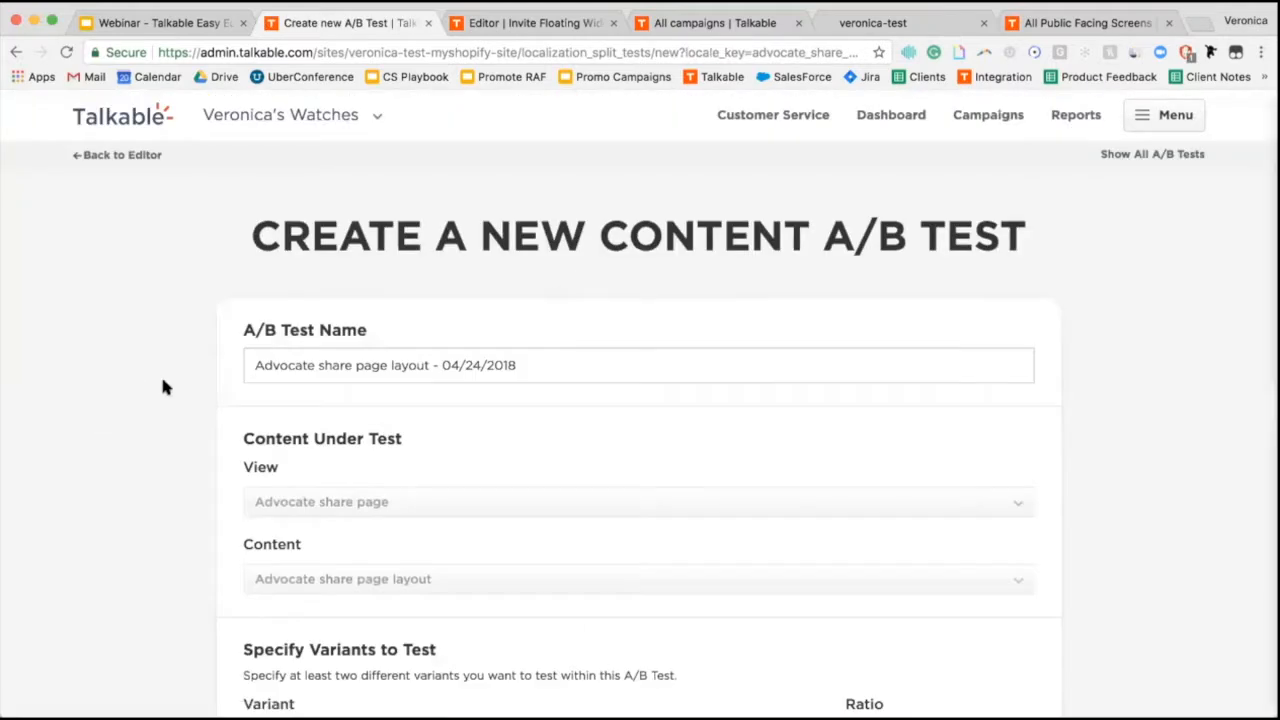
pyautogui.click(560, 357)
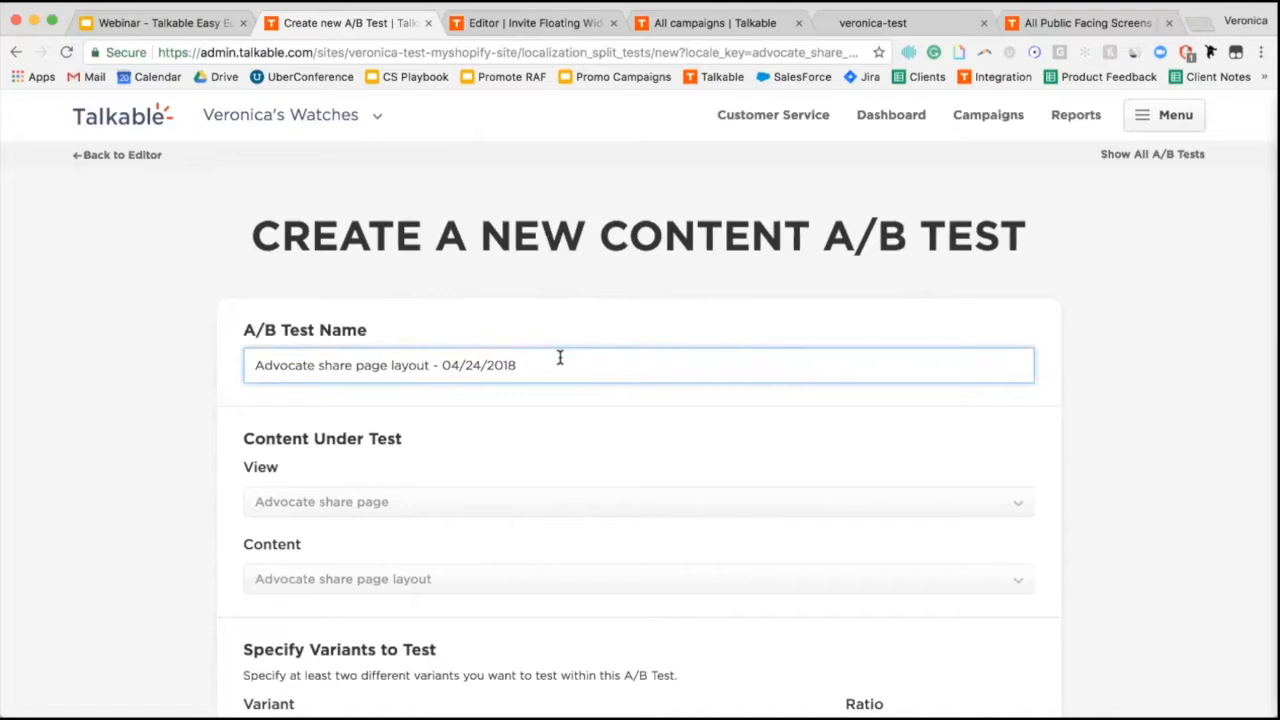
pyautogui.scroll(-3, 560, 360)
pyautogui.scroll(-2, 560, 362)
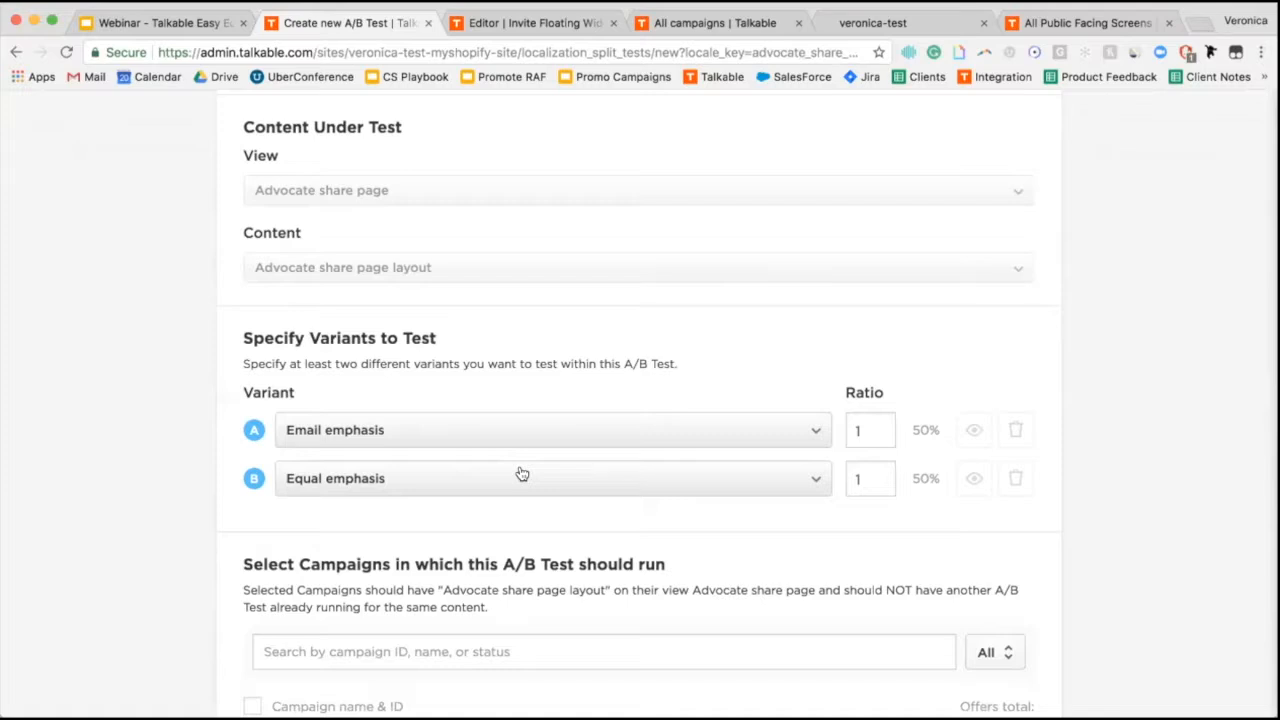
pyautogui.scroll(-5, 521, 473)
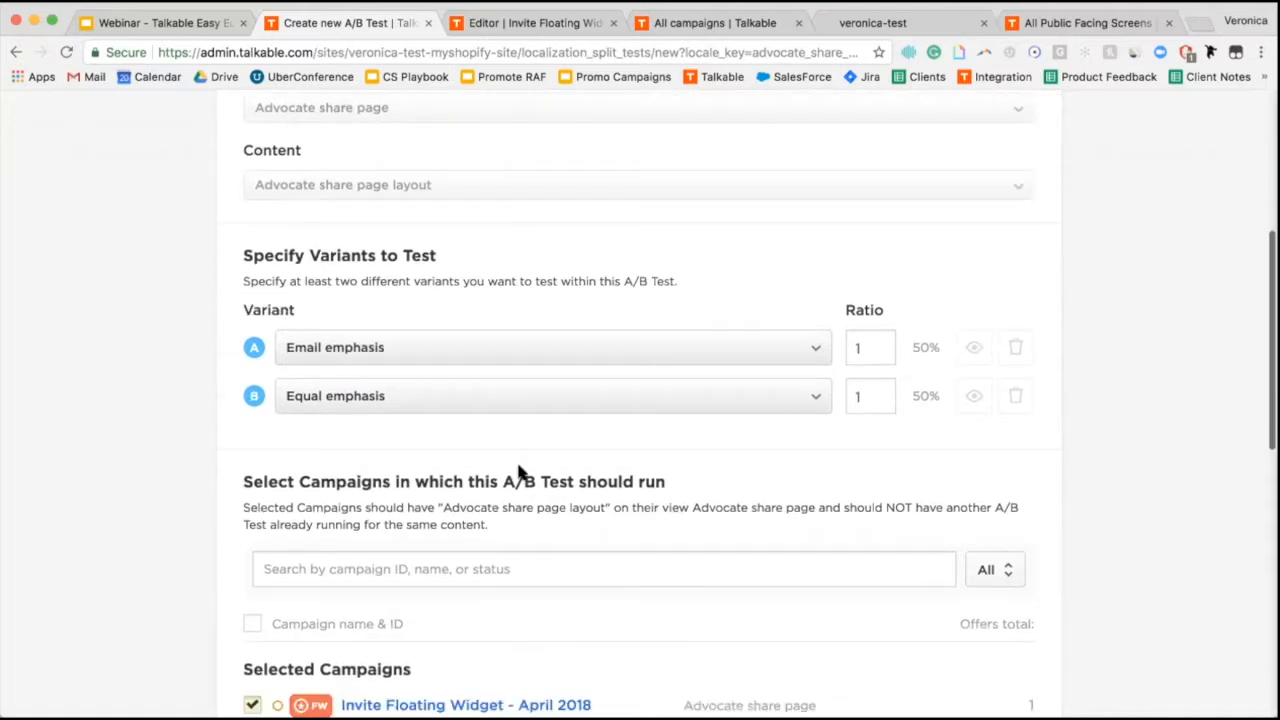
pyautogui.scroll(-3, 518, 470)
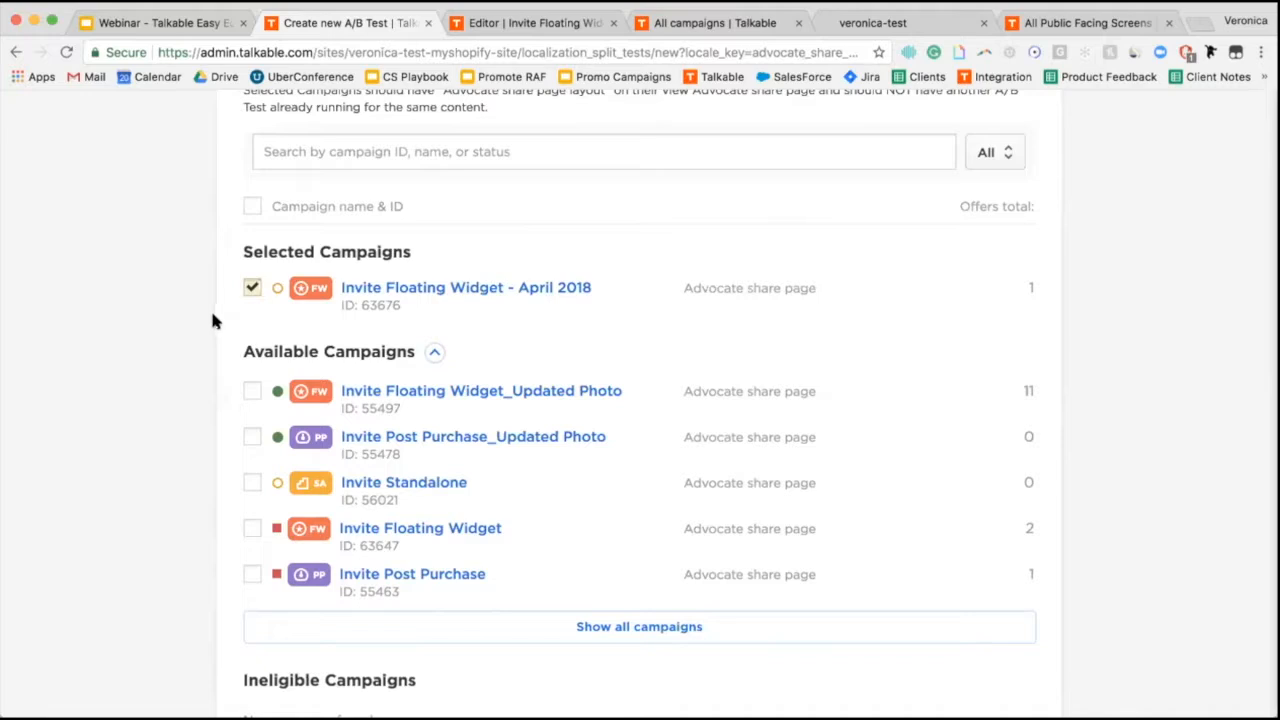
pyautogui.scroll(-5, 194, 400)
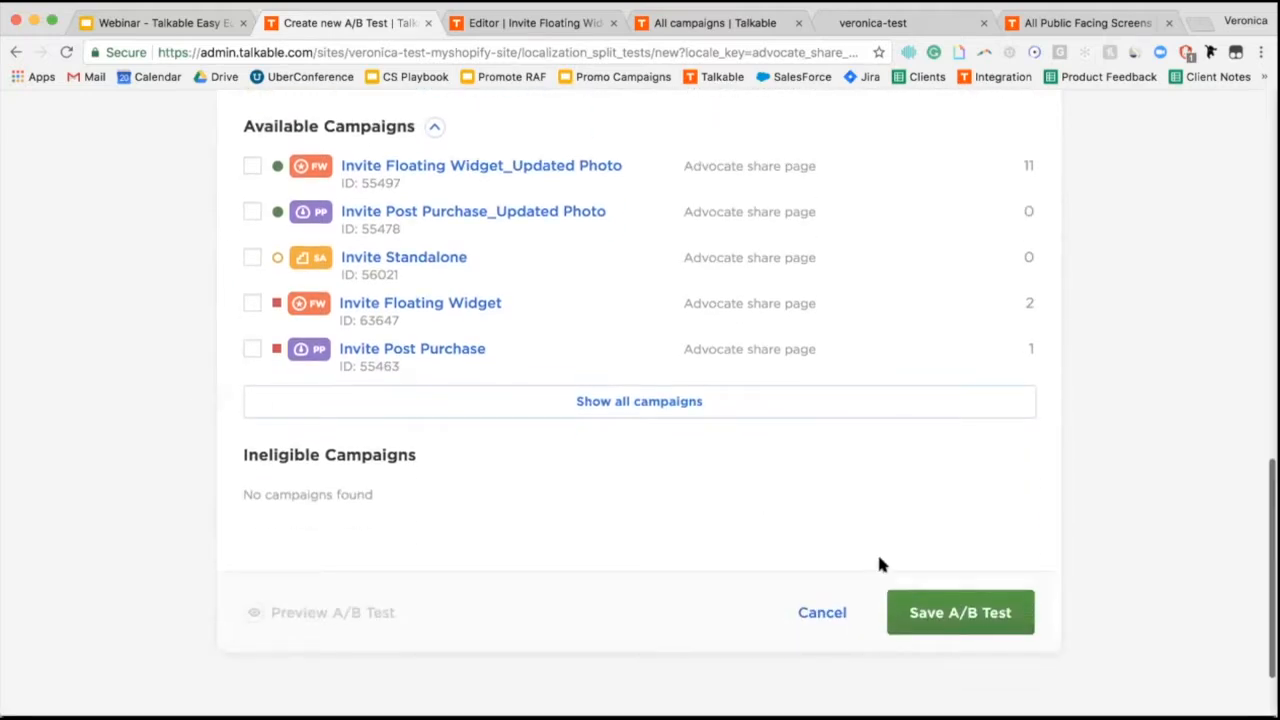
pyautogui.click(929, 612)
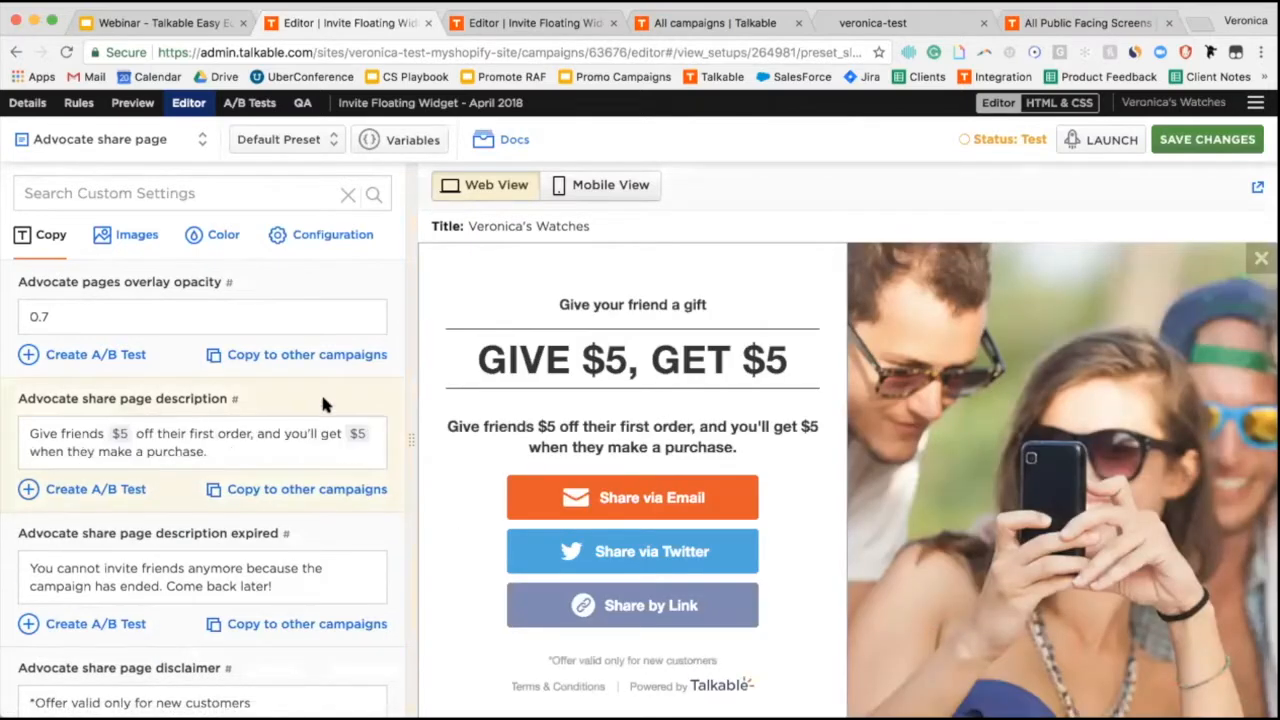
# Preview the Email emphasis and Equal emphasis variants of the layout A/B test.
pyautogui.click(331, 240)
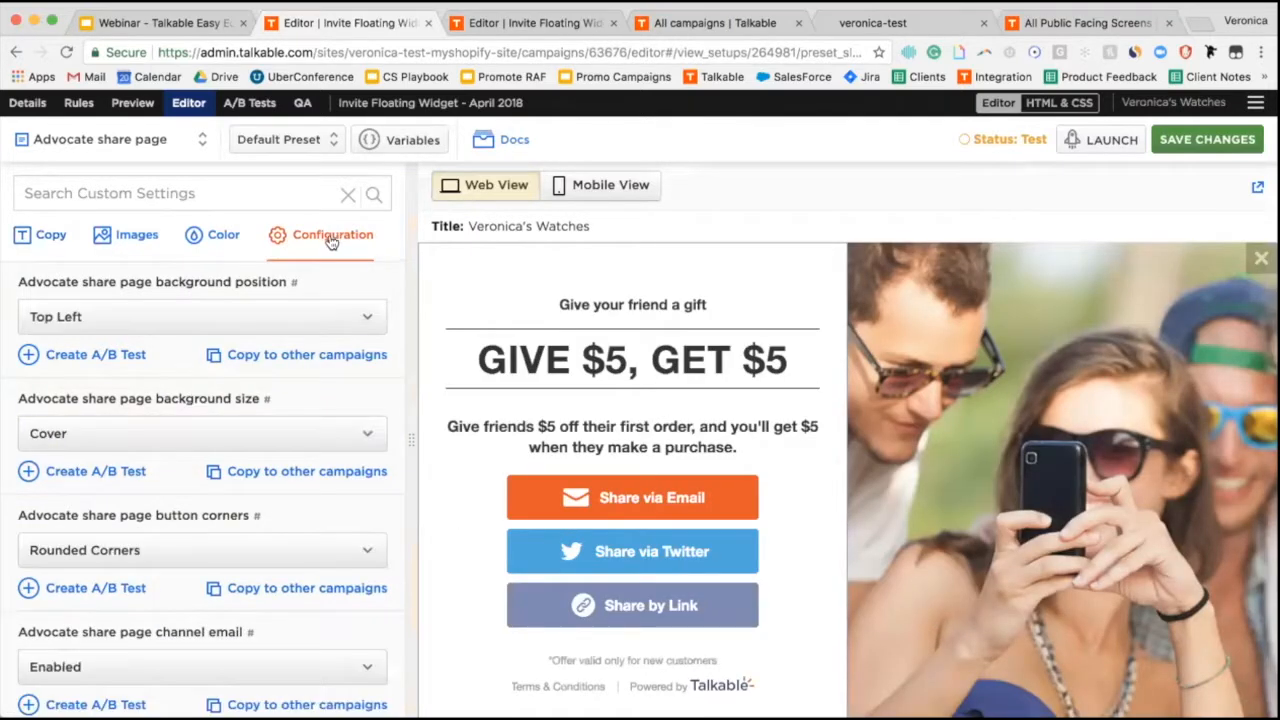
pyautogui.scroll(-5, 252, 400)
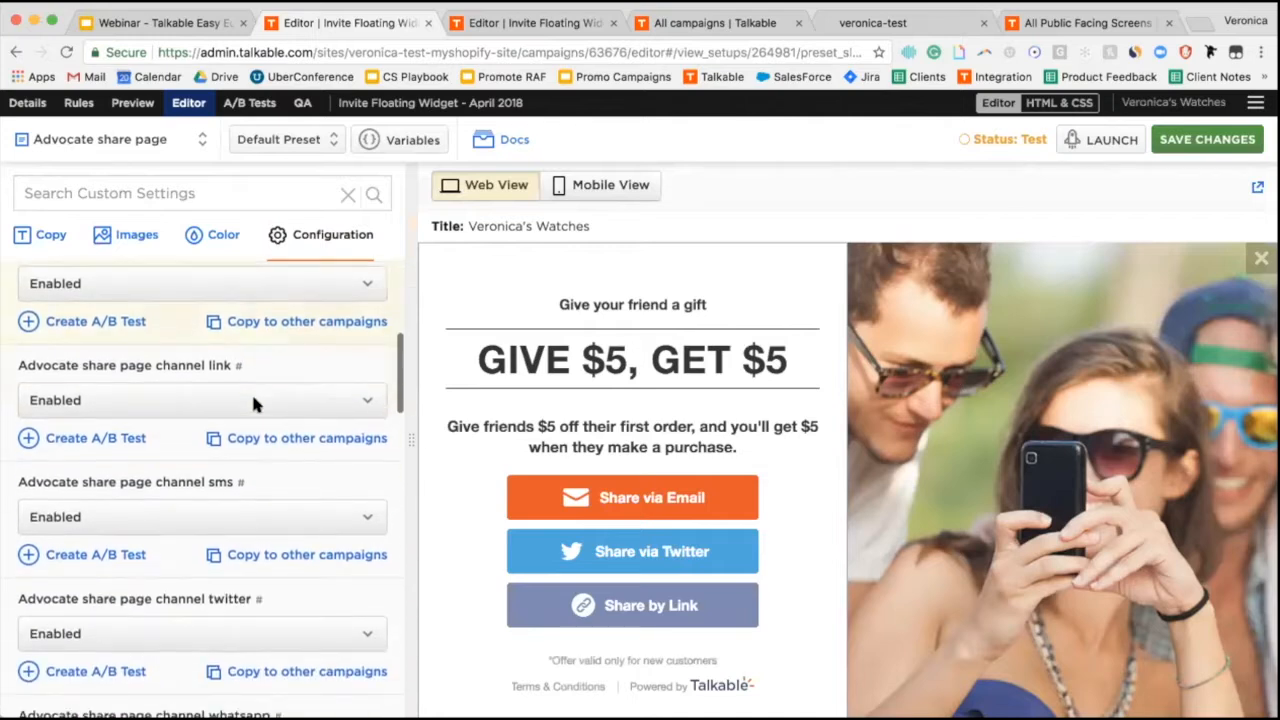
pyautogui.scroll(-6, 253, 402)
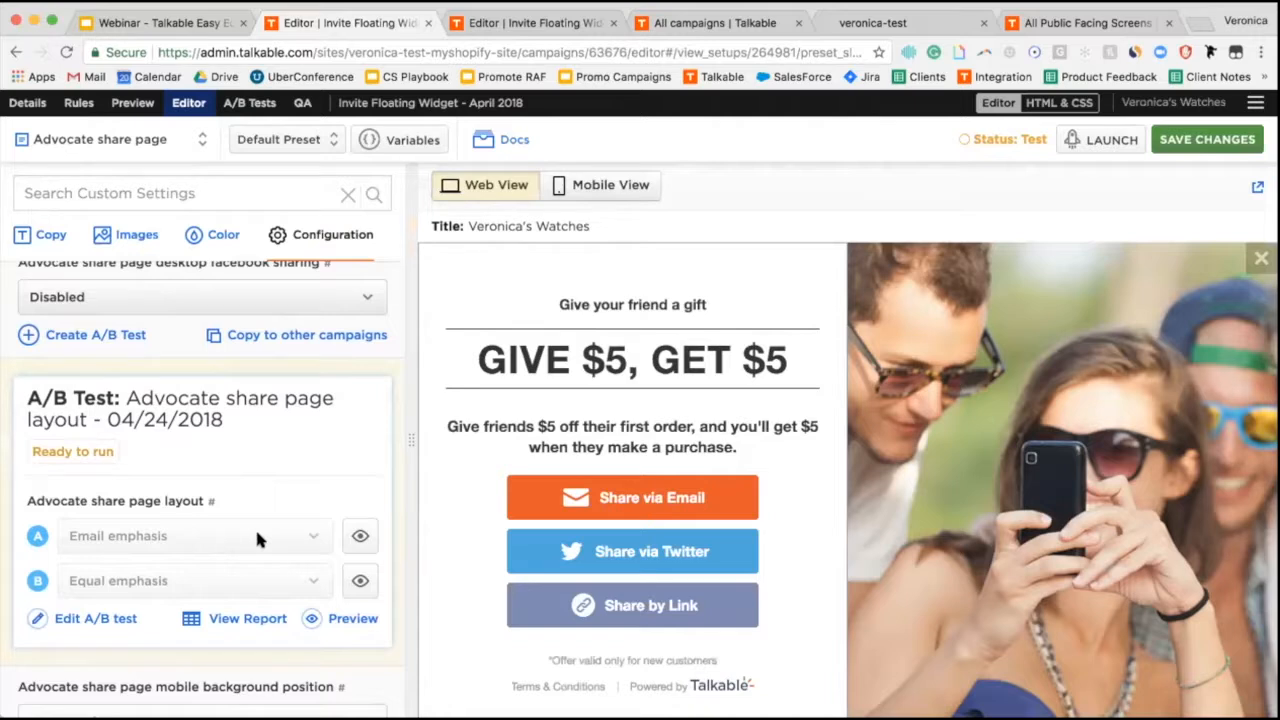
pyautogui.click(361, 540)
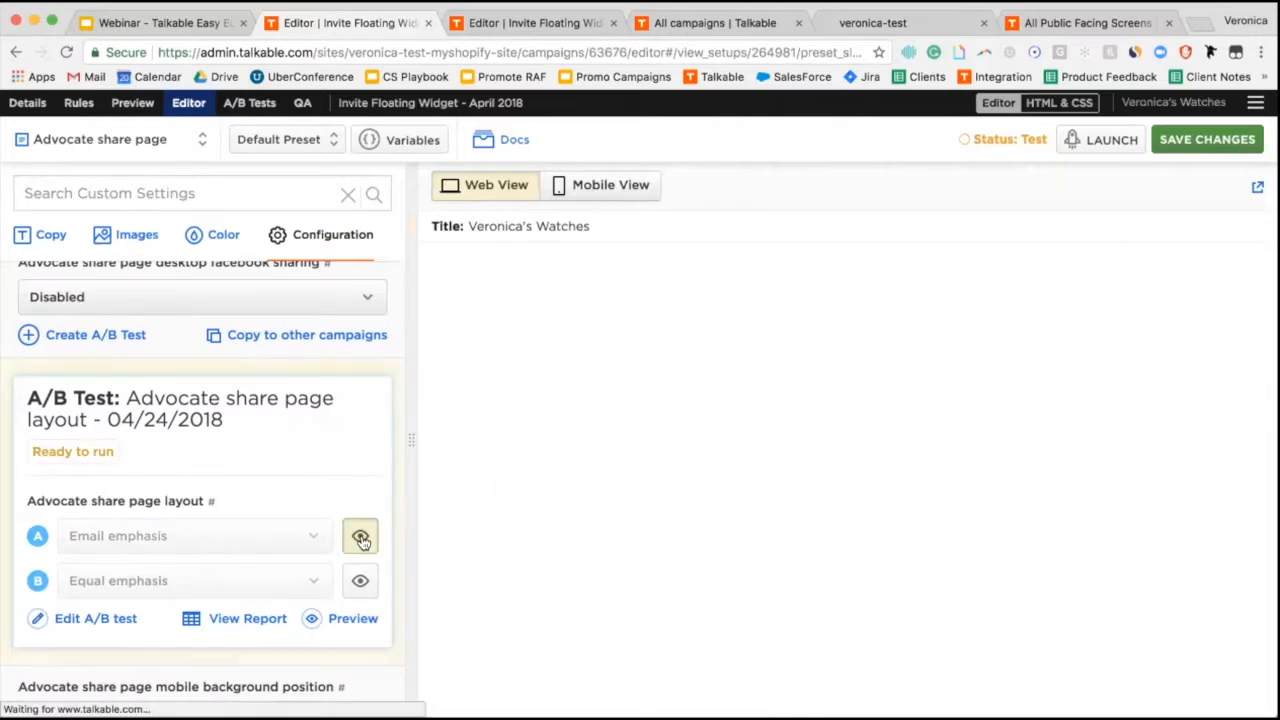
pyautogui.click(360, 588)
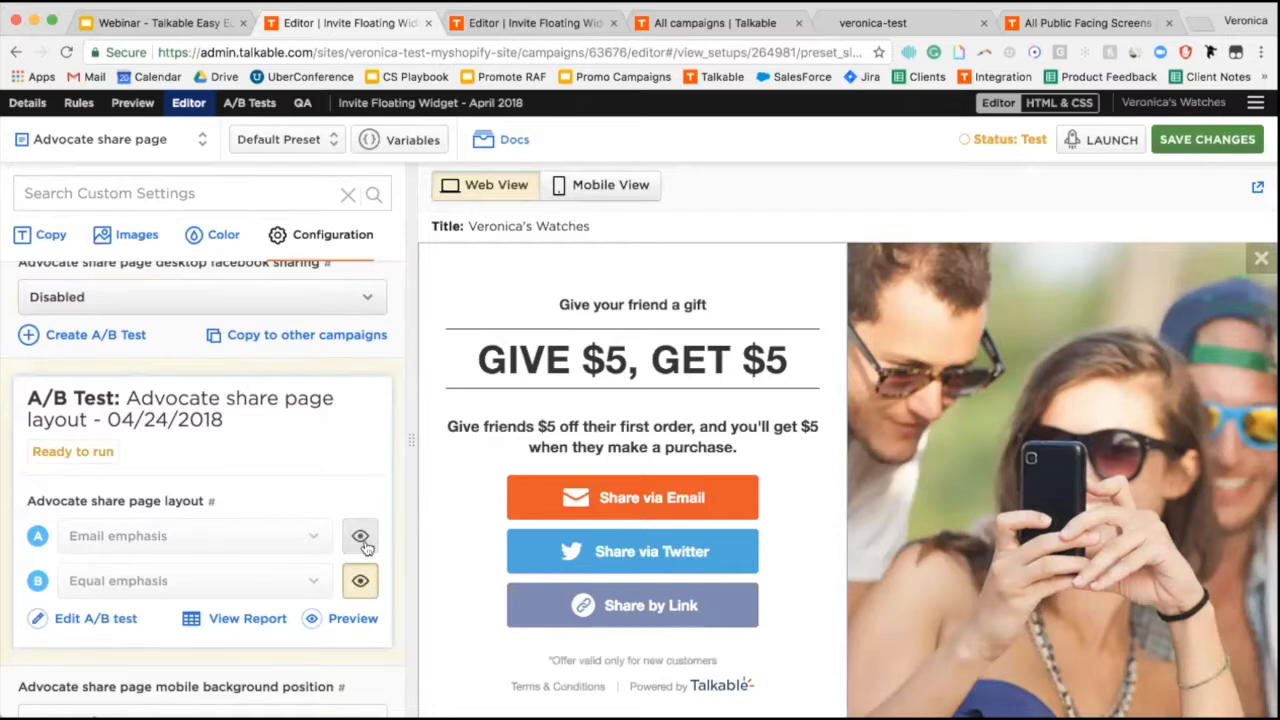
pyautogui.click(362, 540)
pyautogui.click(352, 584)
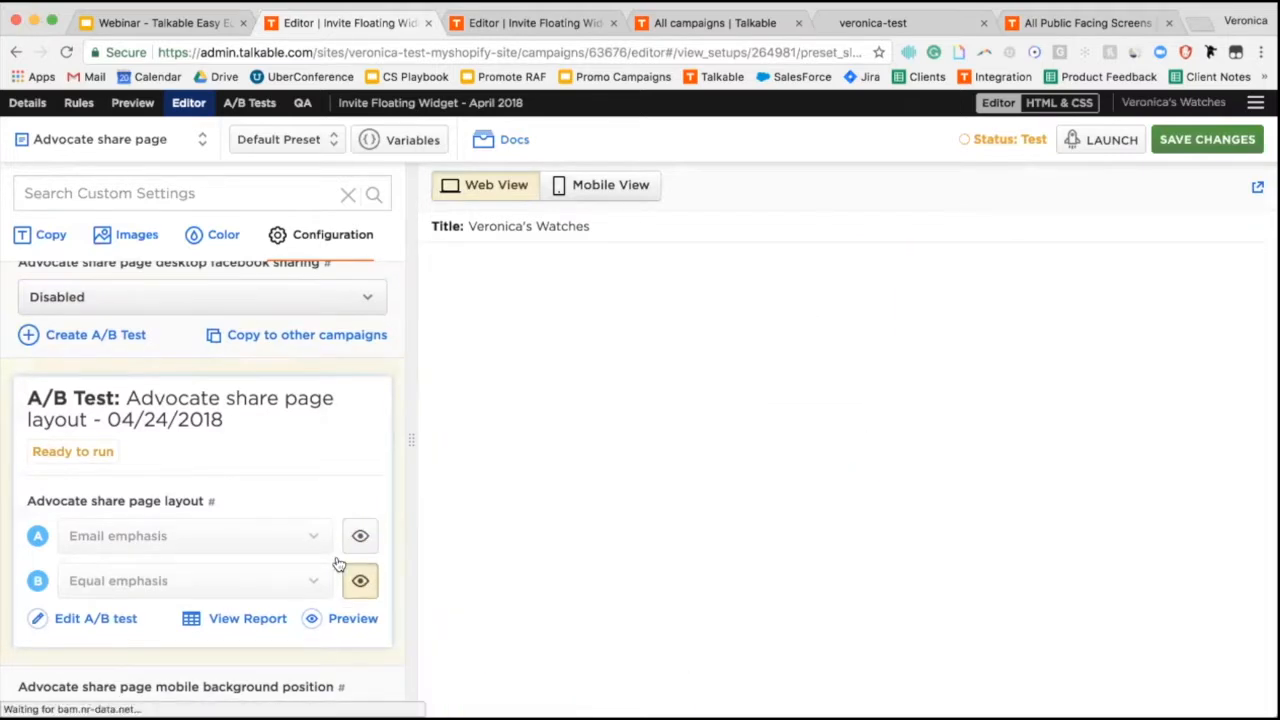
pyautogui.click(115, 236)
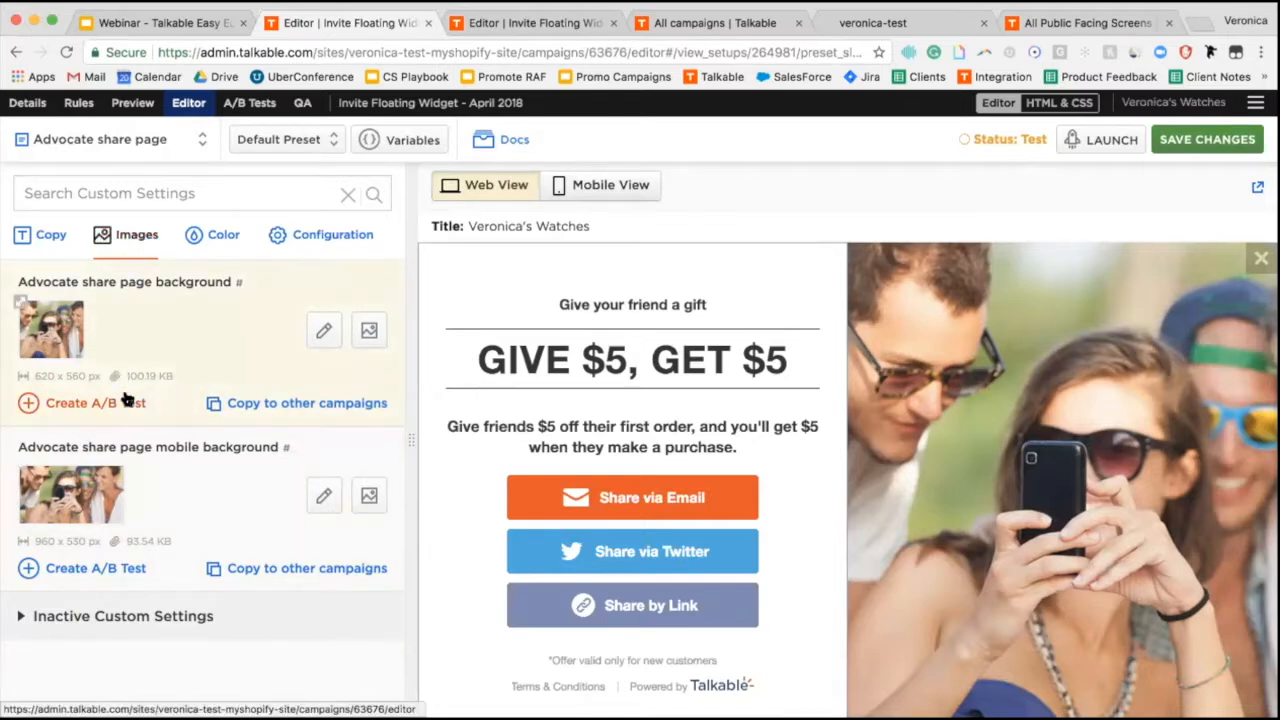
# Upload Watch_432x737.jpg and set it as the email emphasis background image.
pyautogui.click(110, 617)
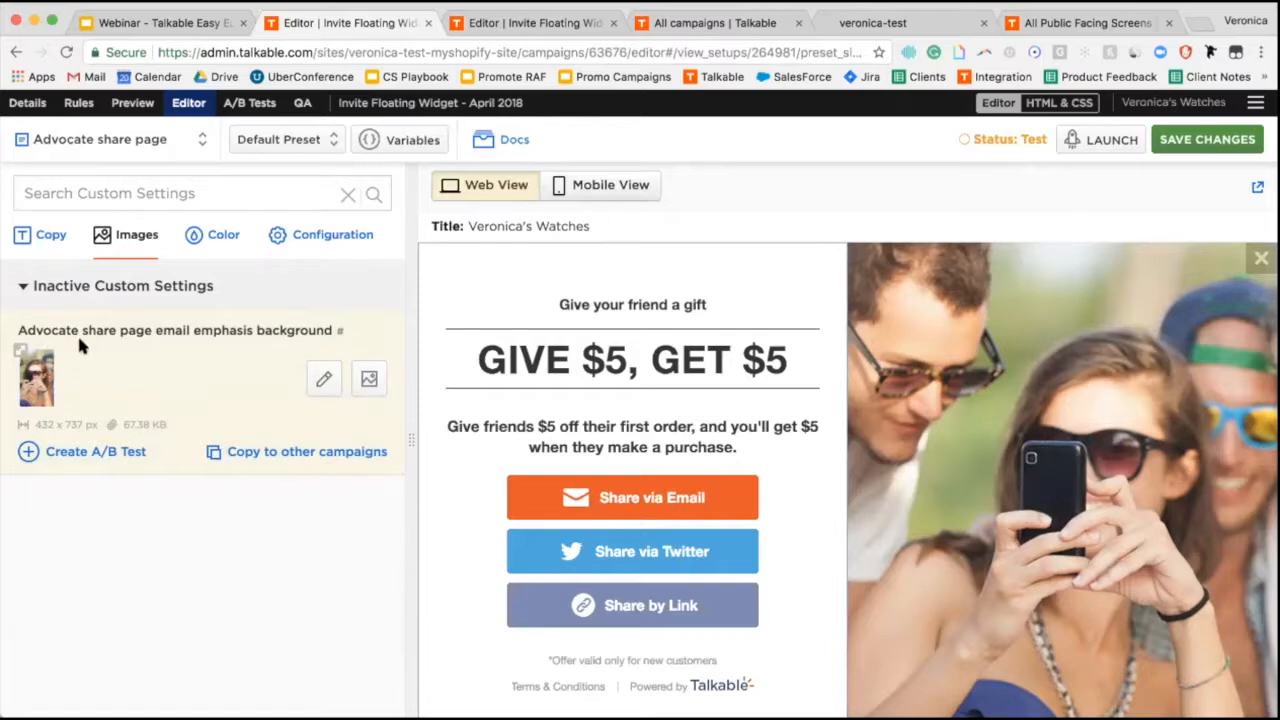
pyautogui.click(372, 380)
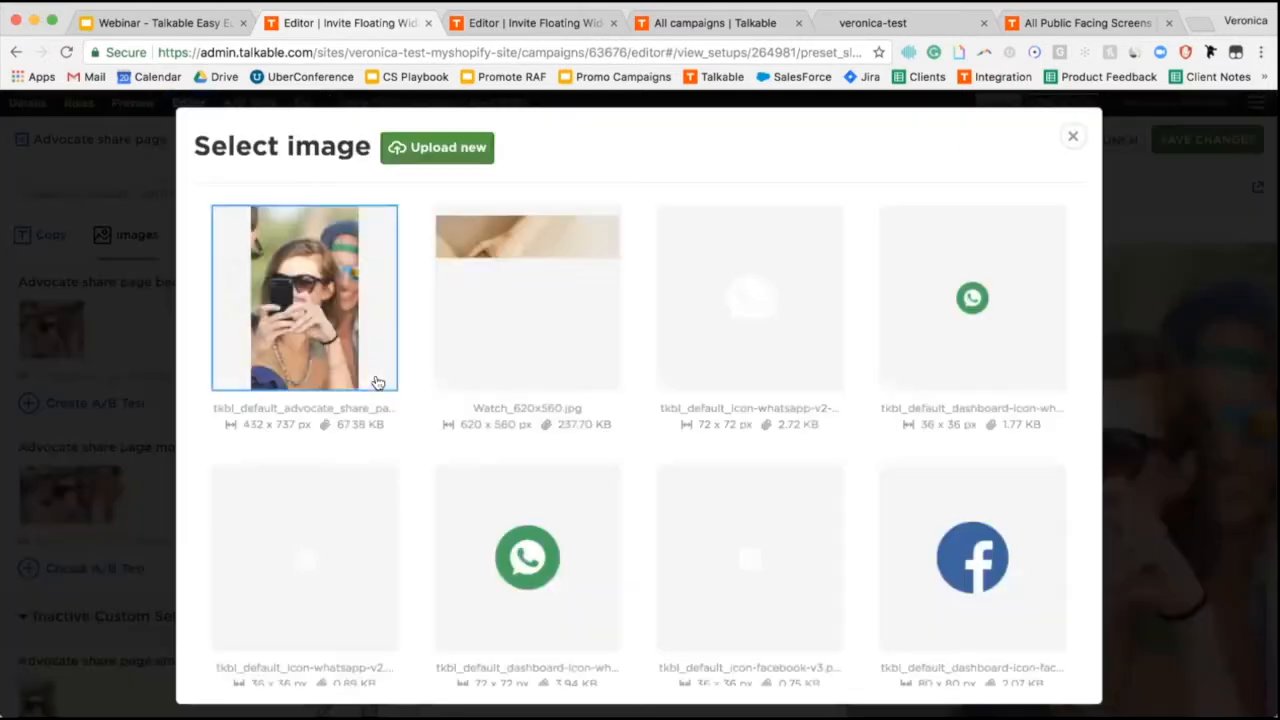
pyautogui.click(455, 157)
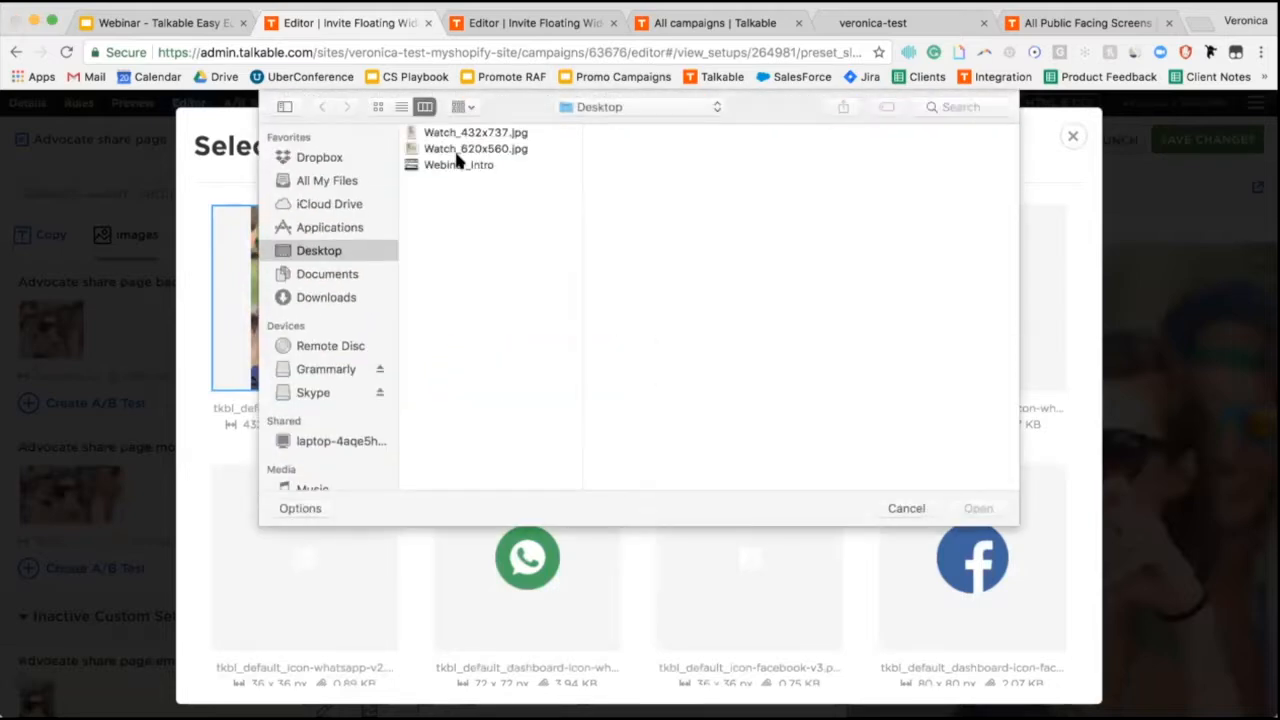
pyautogui.click(477, 134)
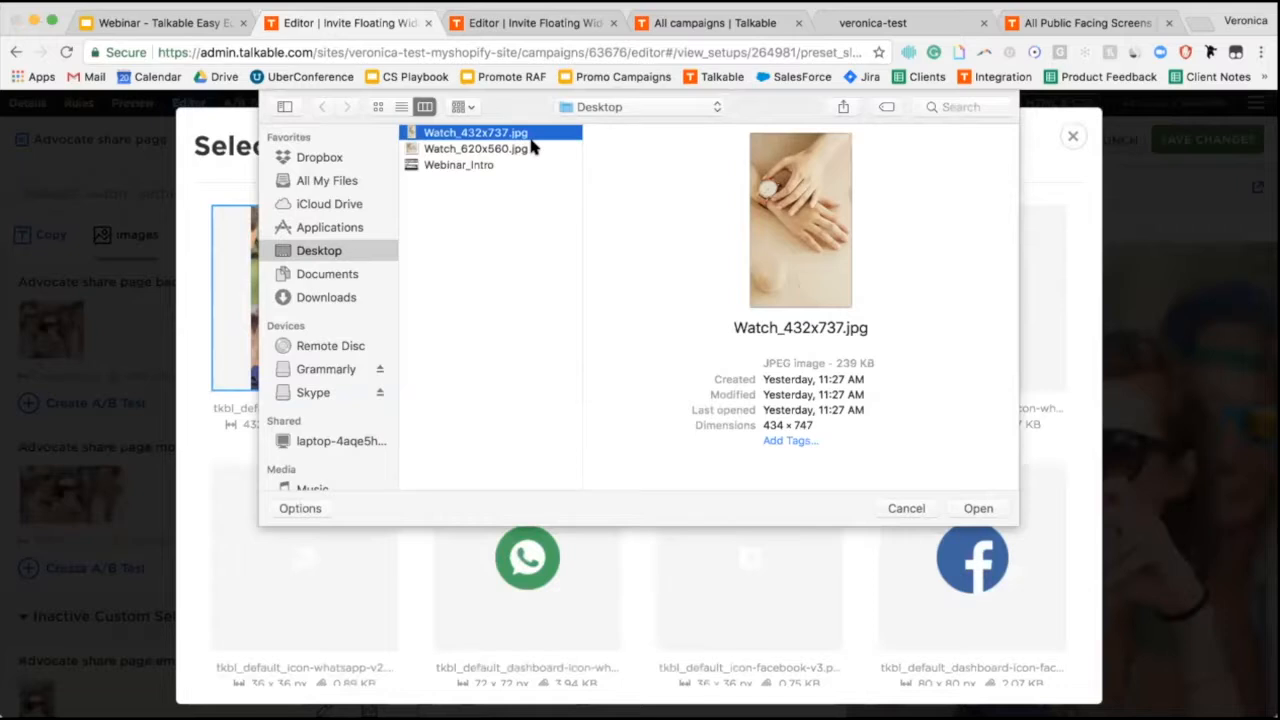
pyautogui.press('Return')
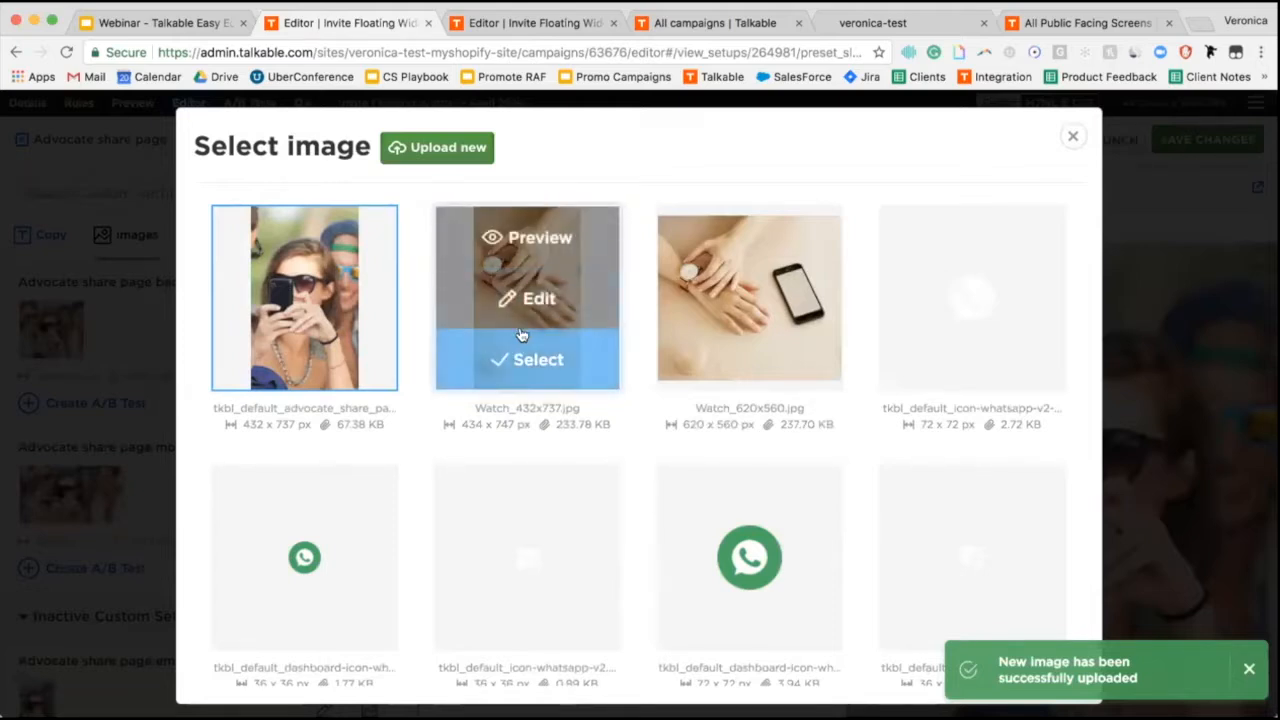
pyautogui.click(524, 362)
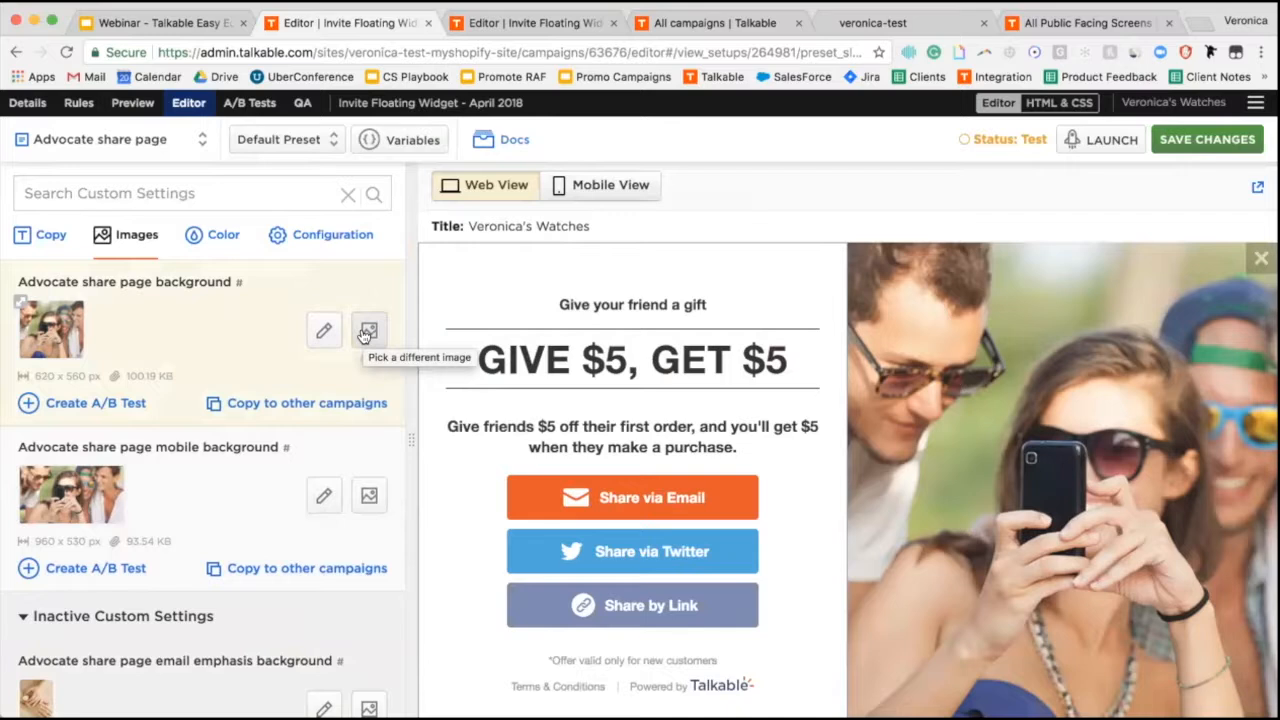
# Replace the share page background with Watch_620x560.jpg and save the change.
pyautogui.click(367, 334)
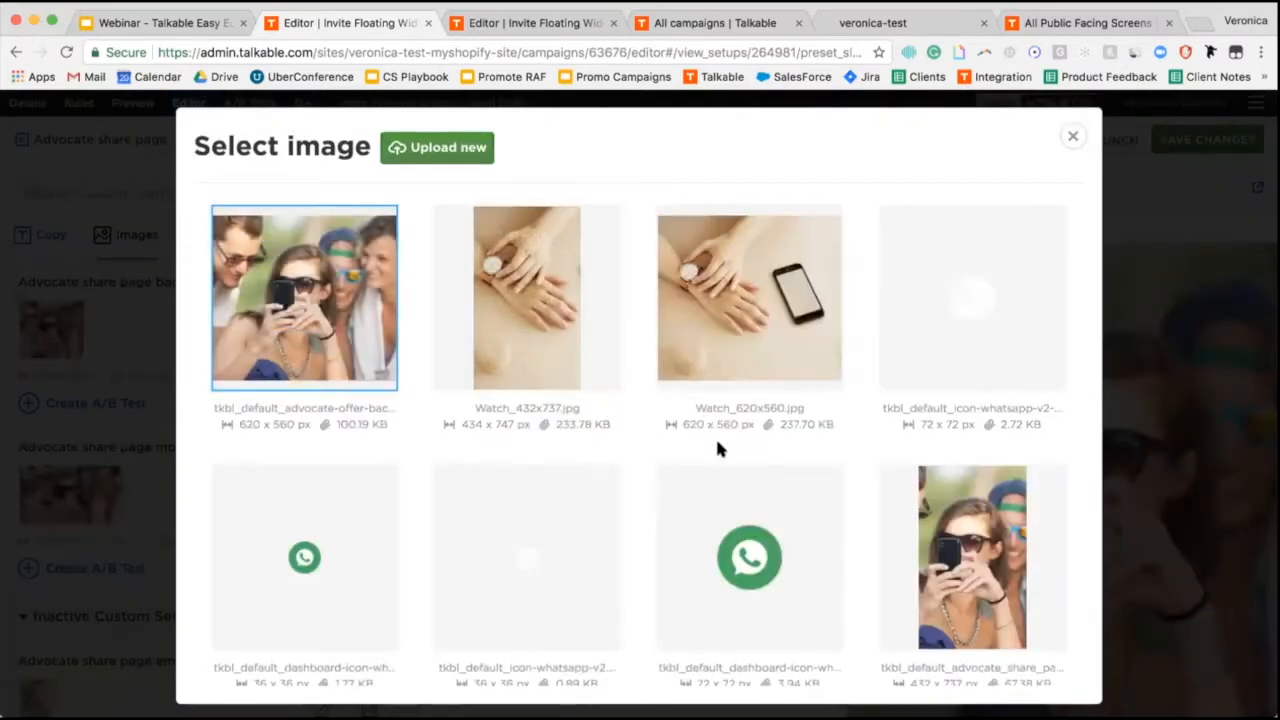
pyautogui.moveTo(737, 371)
pyautogui.click(751, 360)
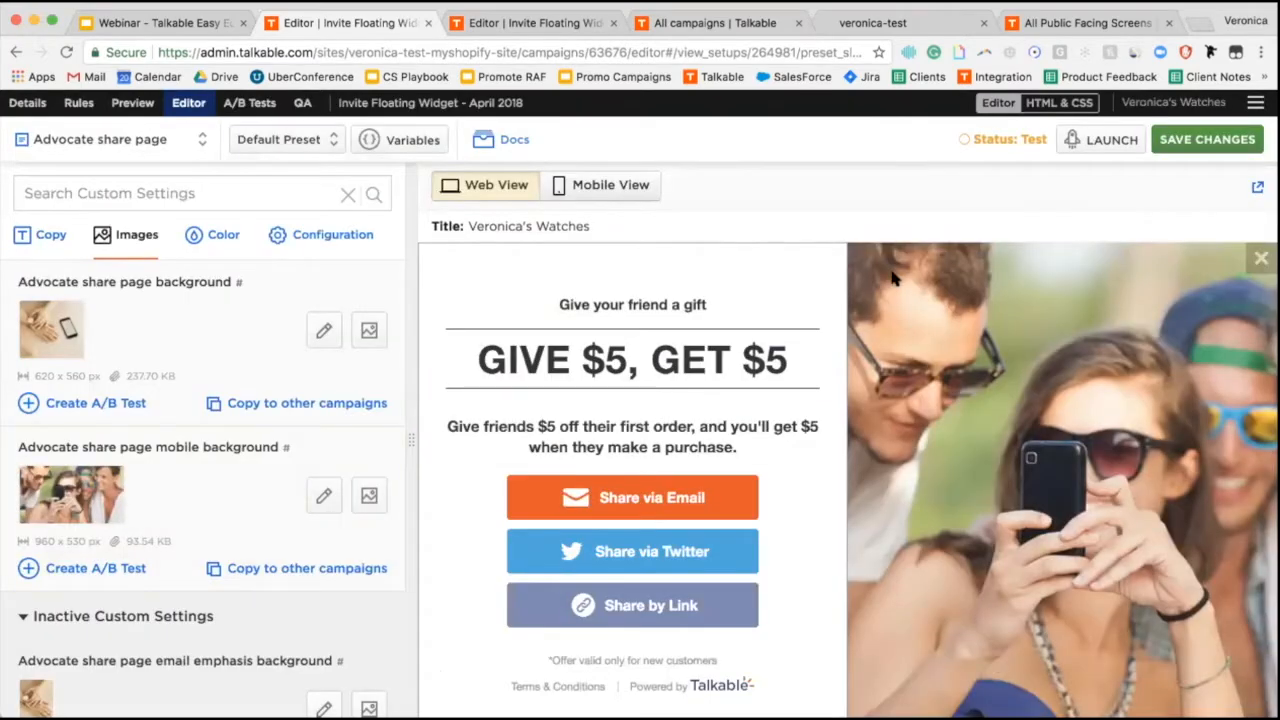
pyautogui.click(1200, 145)
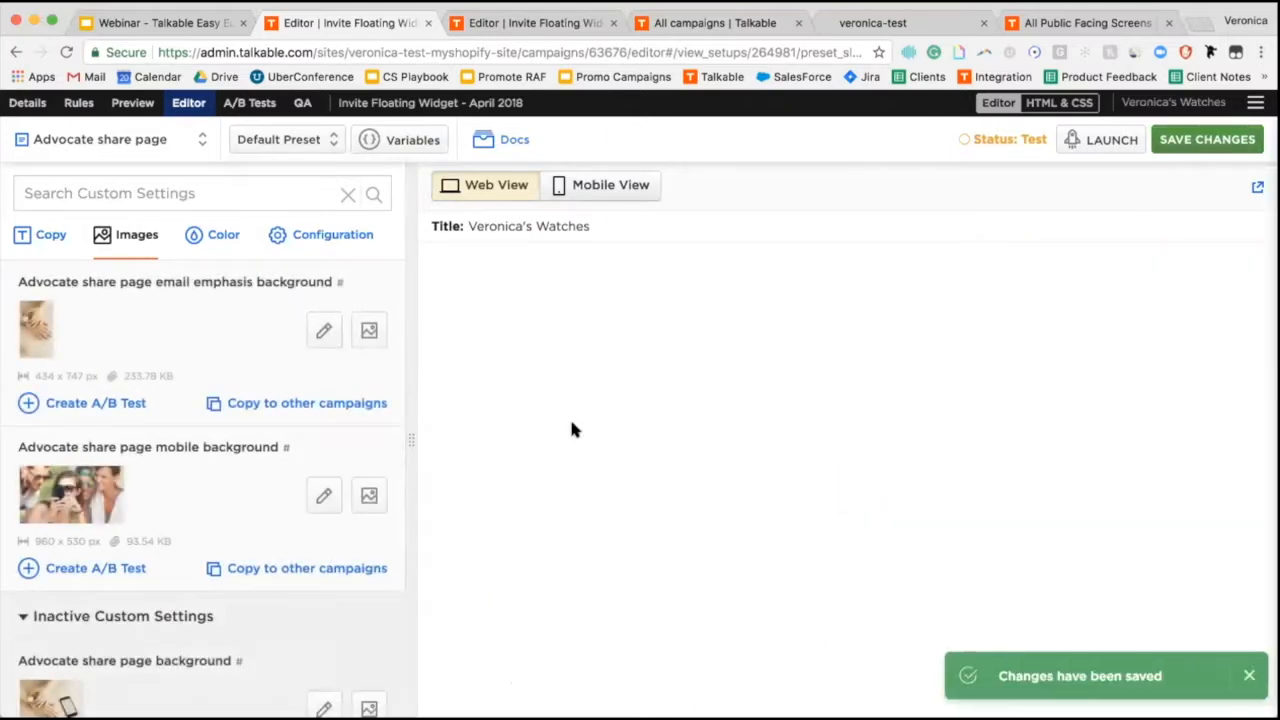
pyautogui.scroll(-3, 270, 434)
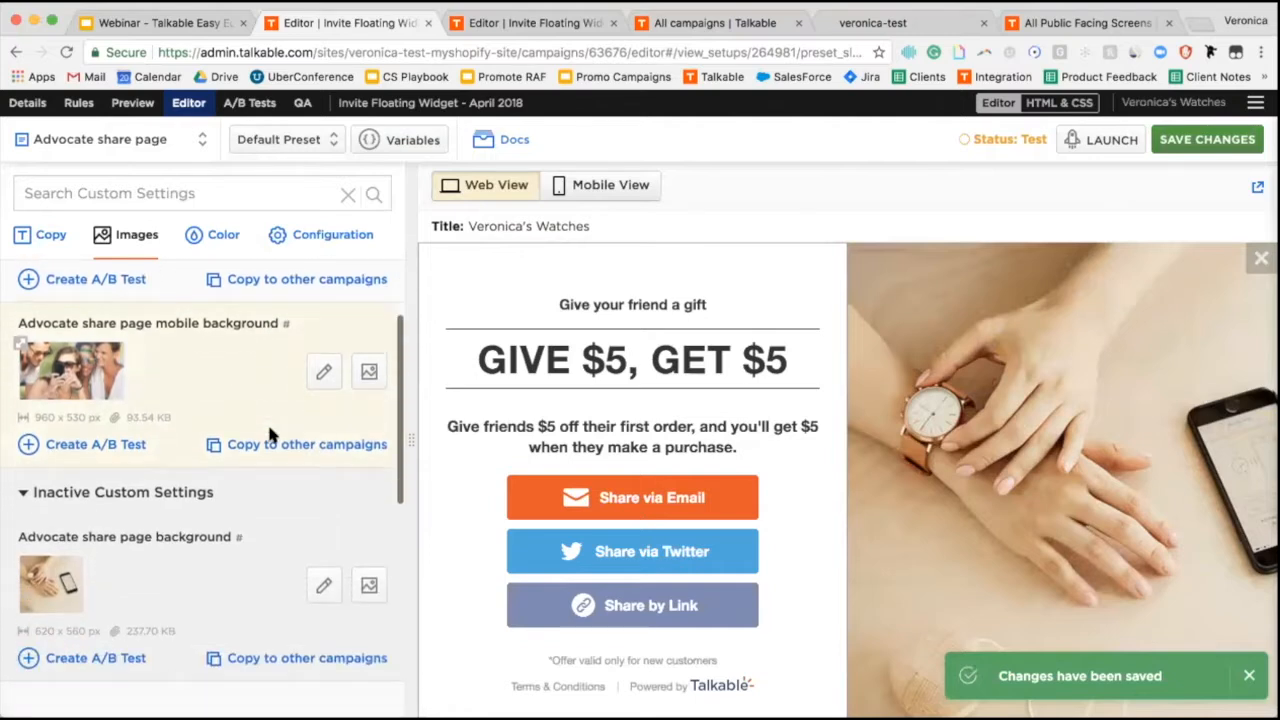
pyautogui.scroll(2, 270, 432)
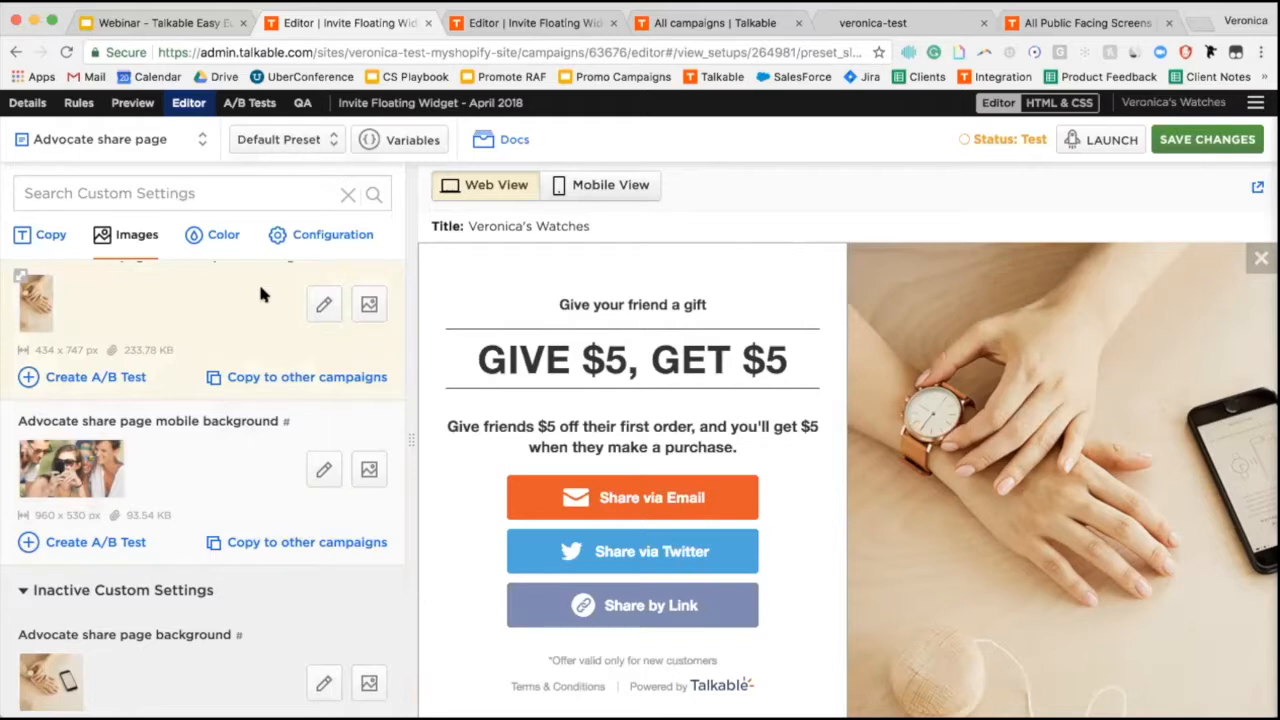
# Trim the browser address to the site root and load the site's main page.
pyautogui.click(519, 52)
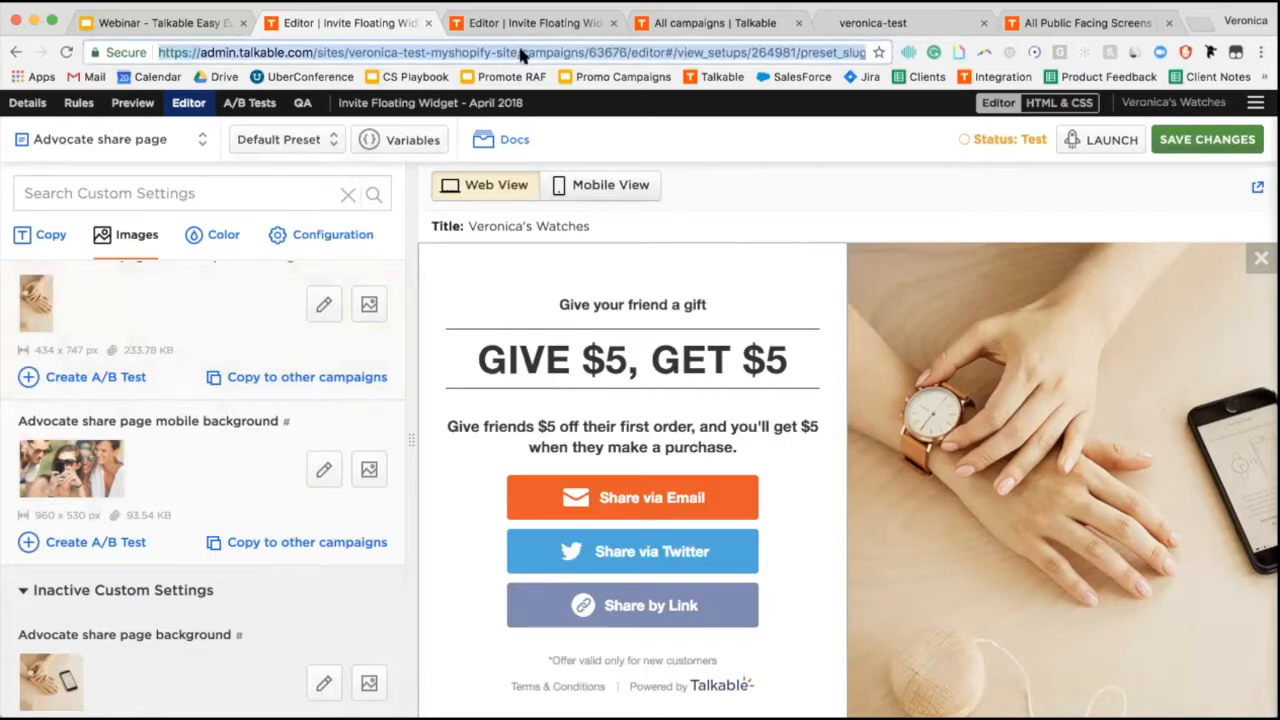
pyautogui.click(520, 52)
pyautogui.moveTo(520, 52); pyautogui.dragTo(864, 52)
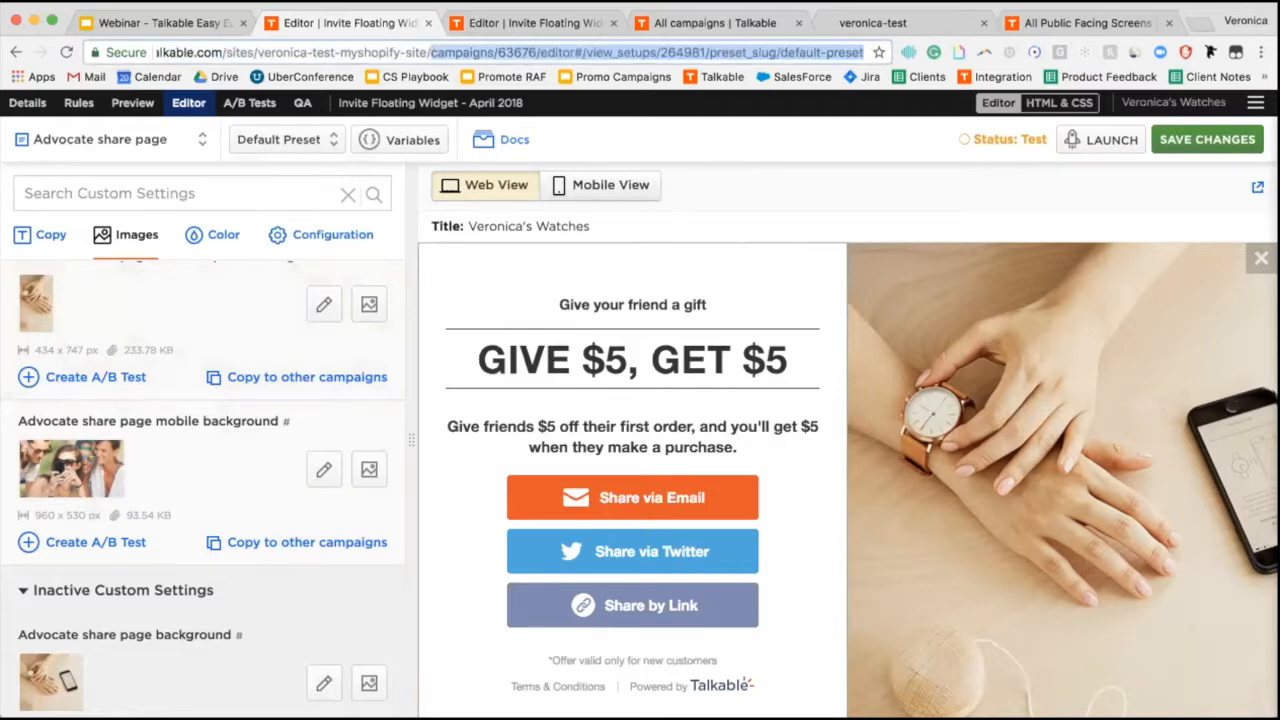
pyautogui.press('BackSpace')
pyautogui.press('Return')
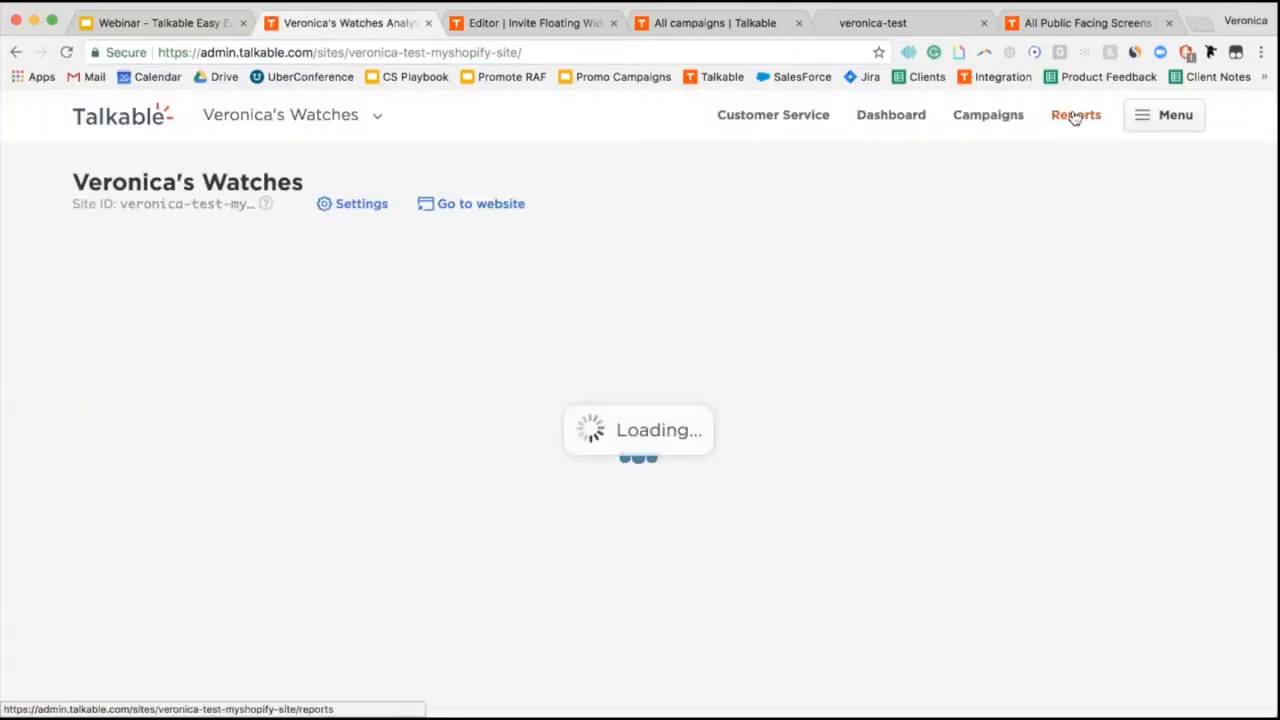
# Open the A/B Tests report from the site's Reports page.
pyautogui.click(1075, 117)
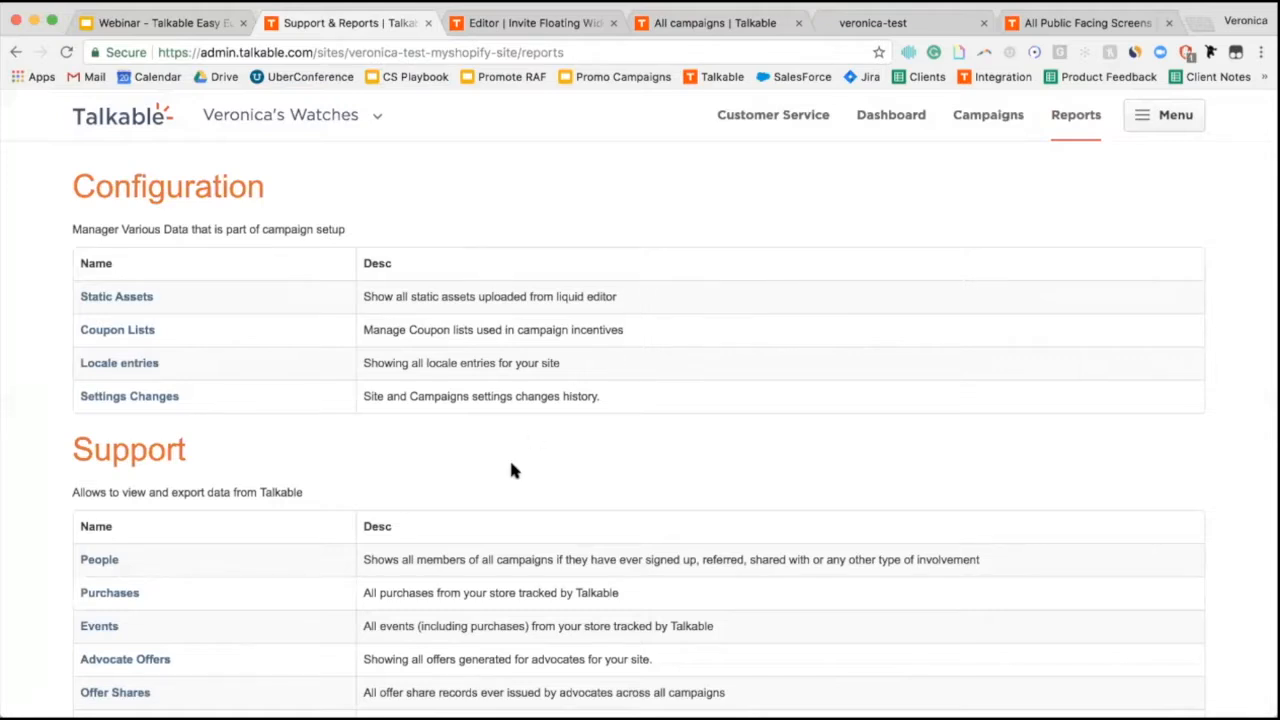
pyautogui.scroll(-4, 509, 468)
pyautogui.scroll(-6, 511, 466)
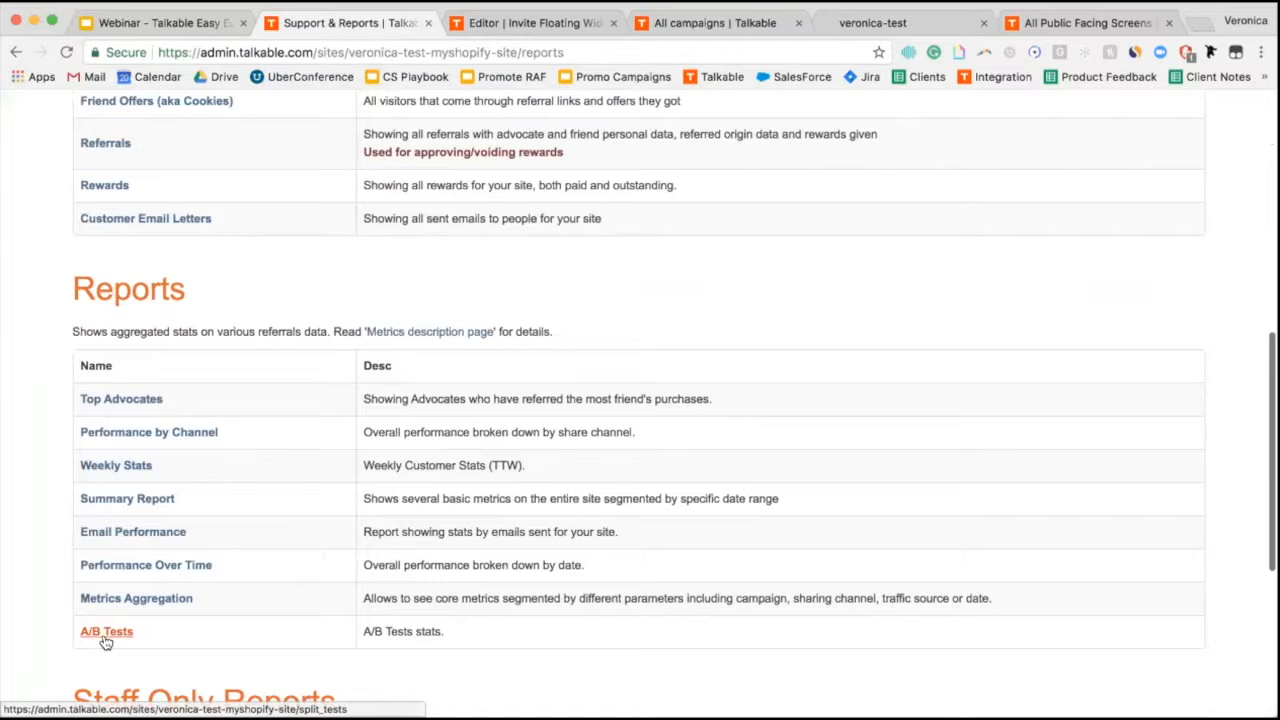
pyautogui.click(106, 638)
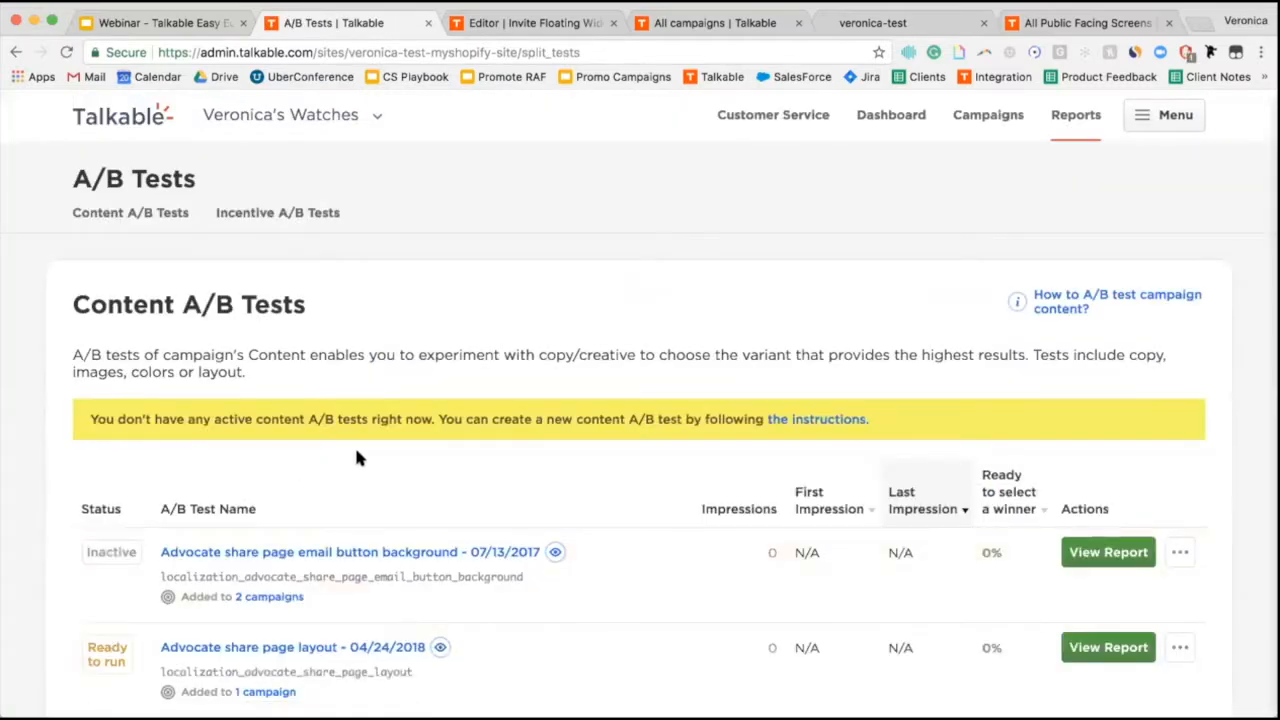
pyautogui.scroll(-3, 358, 458)
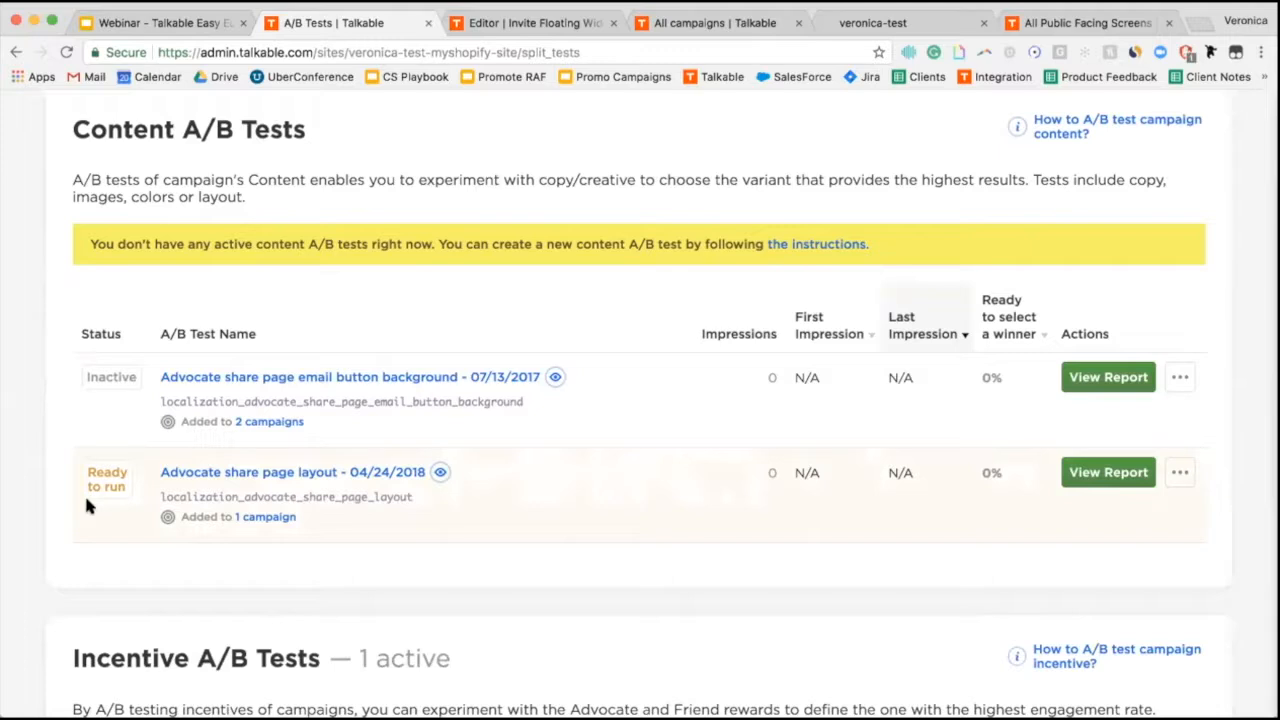
# Review the Advocate share page layout test results, zero for both variants, then return to the slides.
pyautogui.click(243, 474)
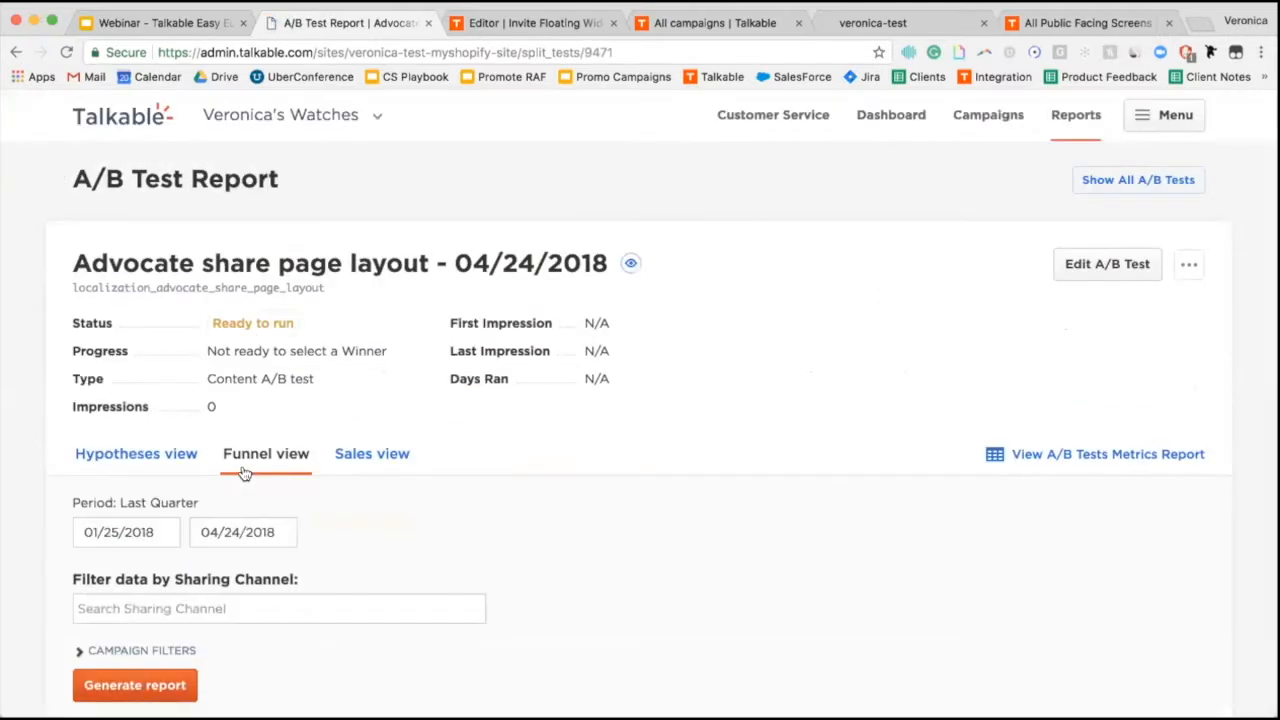
pyautogui.scroll(-3, 535, 504)
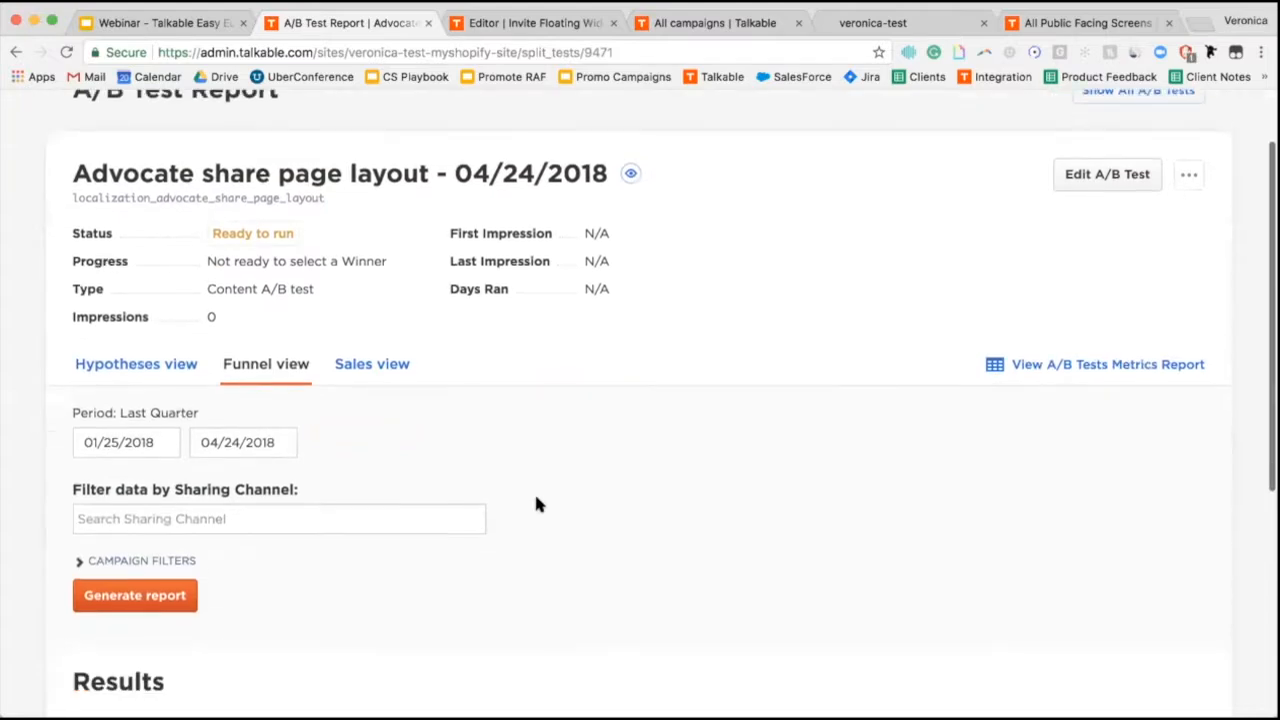
pyautogui.scroll(-4, 535, 504)
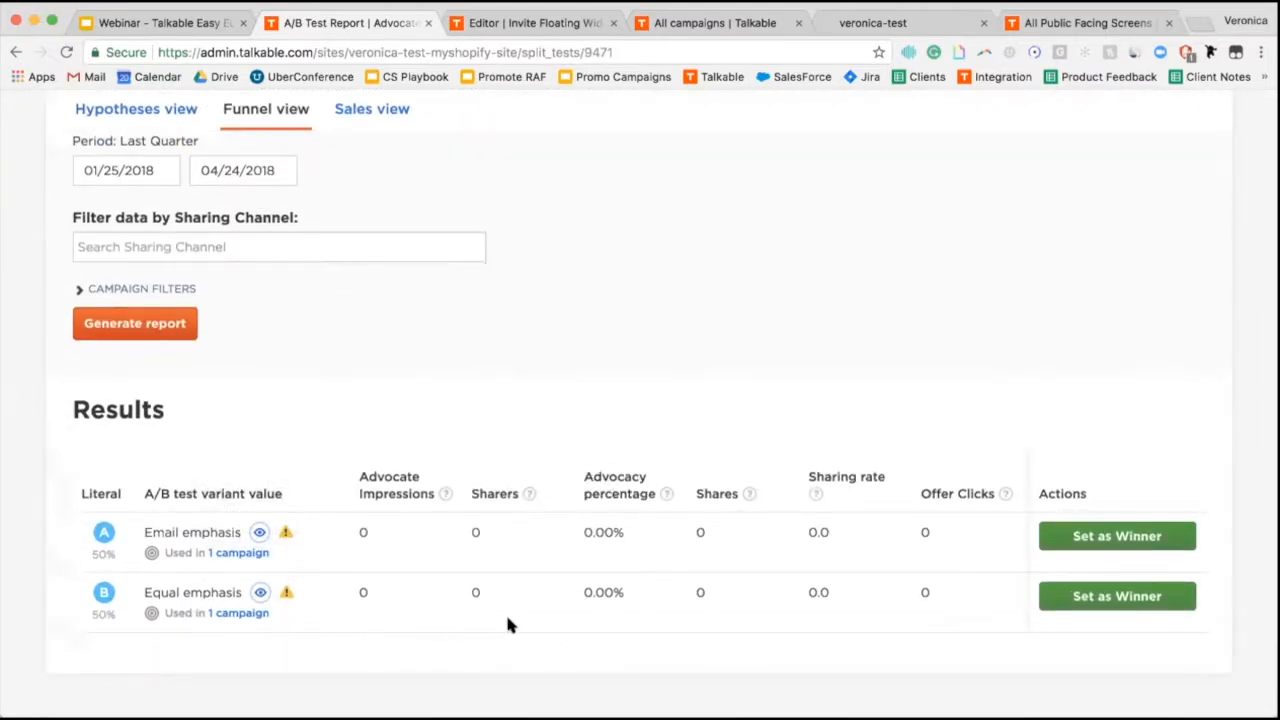
pyautogui.scroll(1, 400, 370)
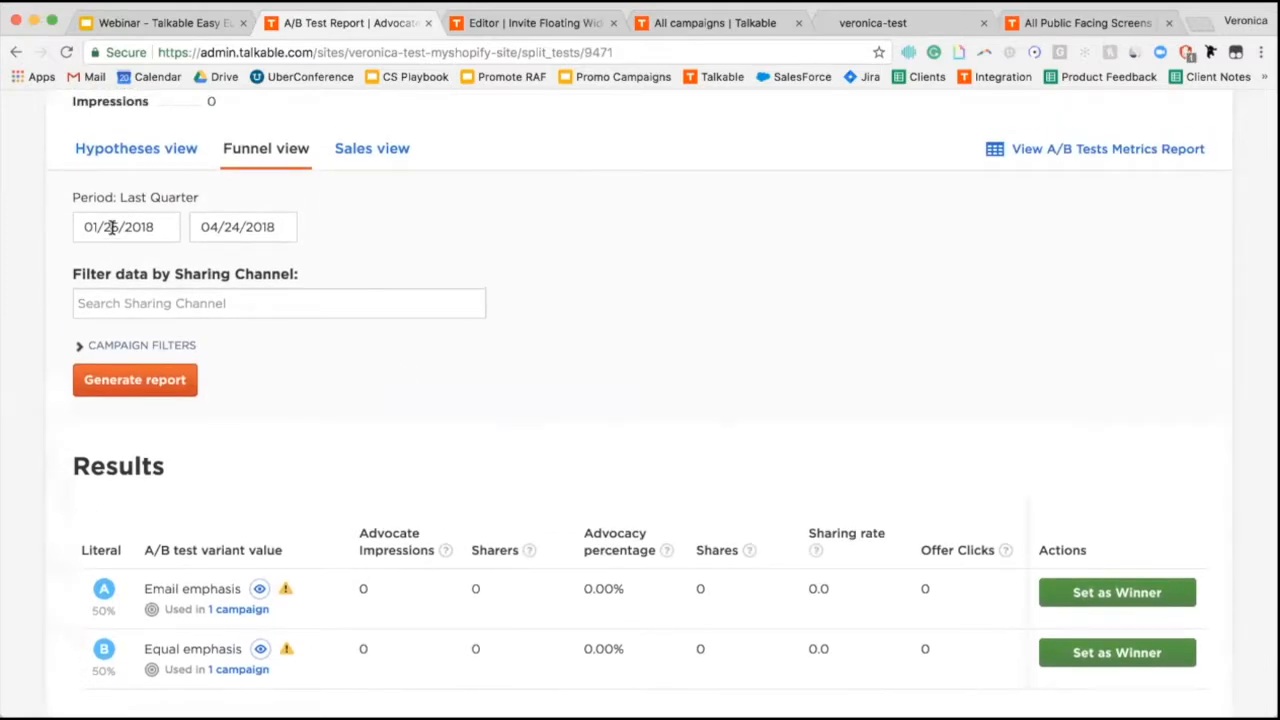
pyautogui.scroll(4, 244, 200)
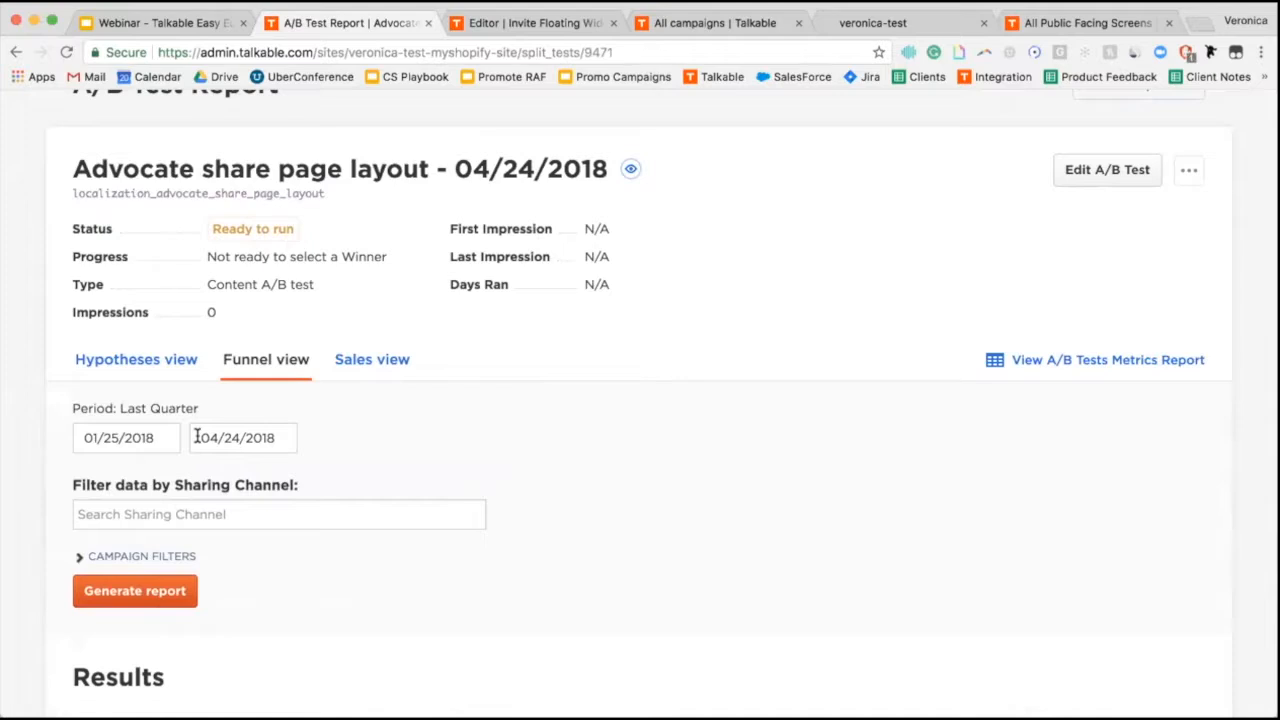
pyautogui.click(170, 22)
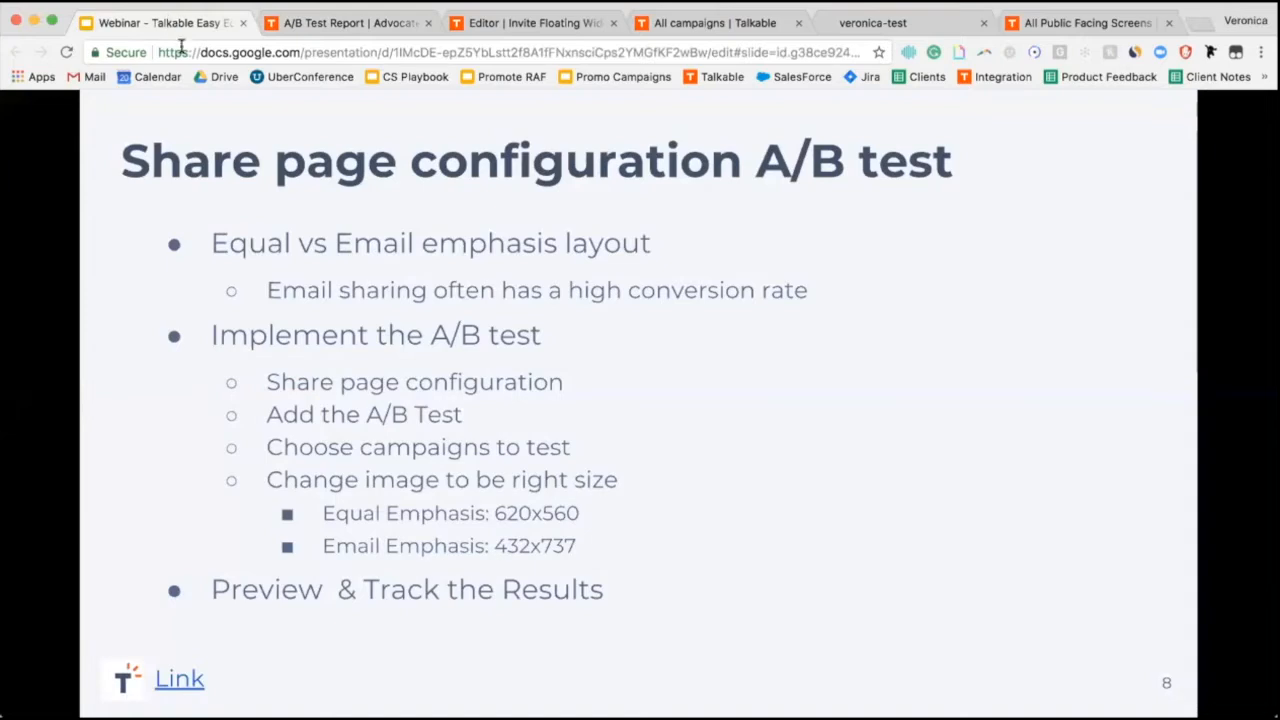
# Present the deck full screen and advance to slide 10, 'Add an Emoji to your copy'.
pyautogui.click(690, 454)
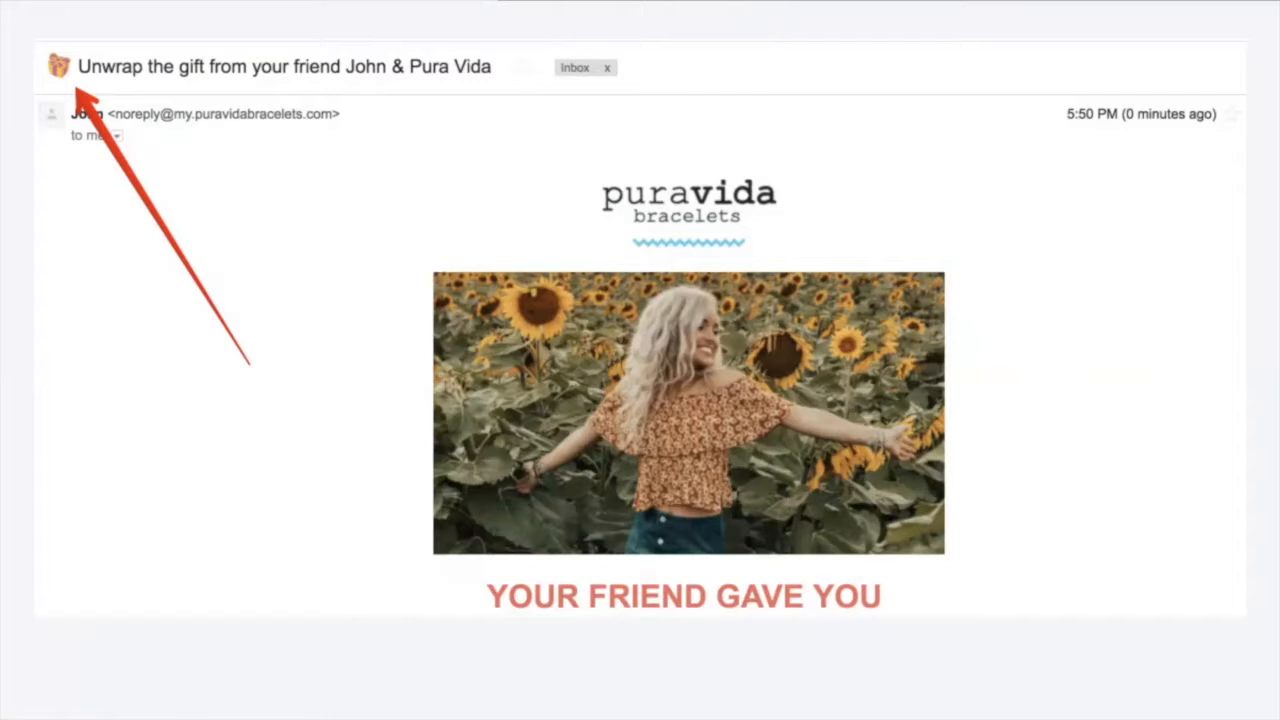
pyautogui.press('Right')
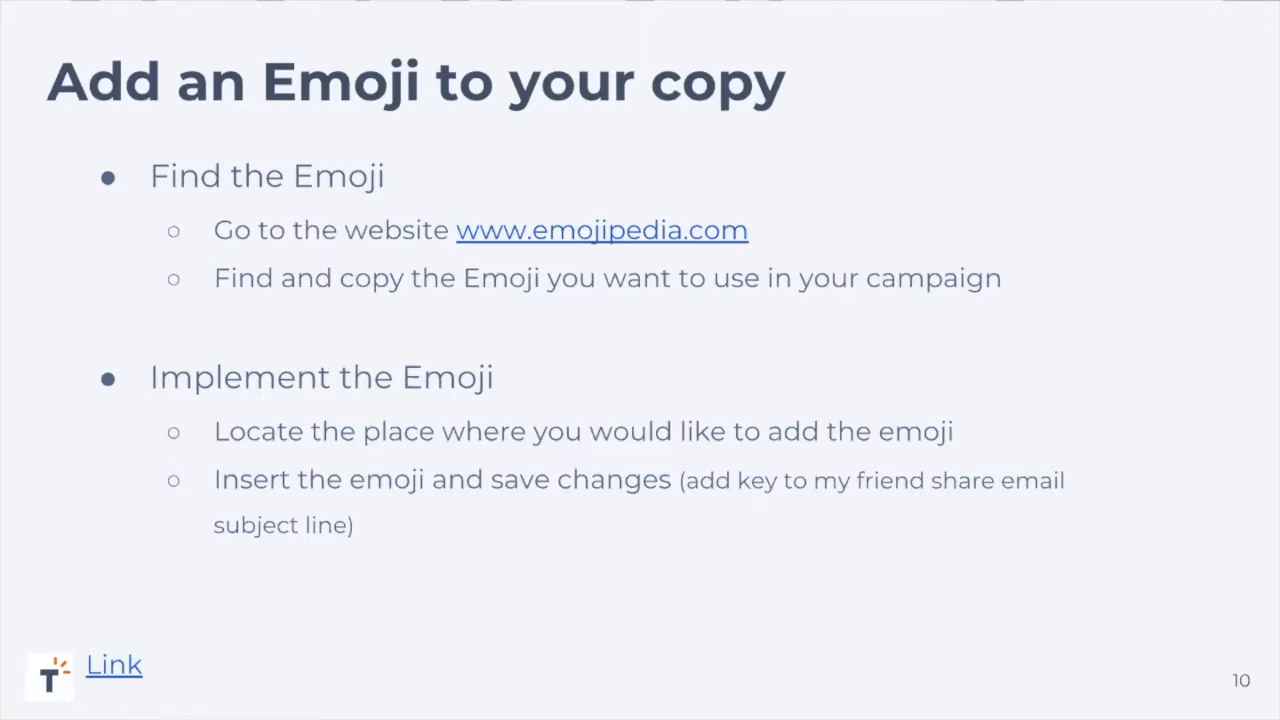
# Search Emojipedia for 'key', copy the Old Key emoji, and go back to the A/B Test Report tab.
pyautogui.click(680, 232)
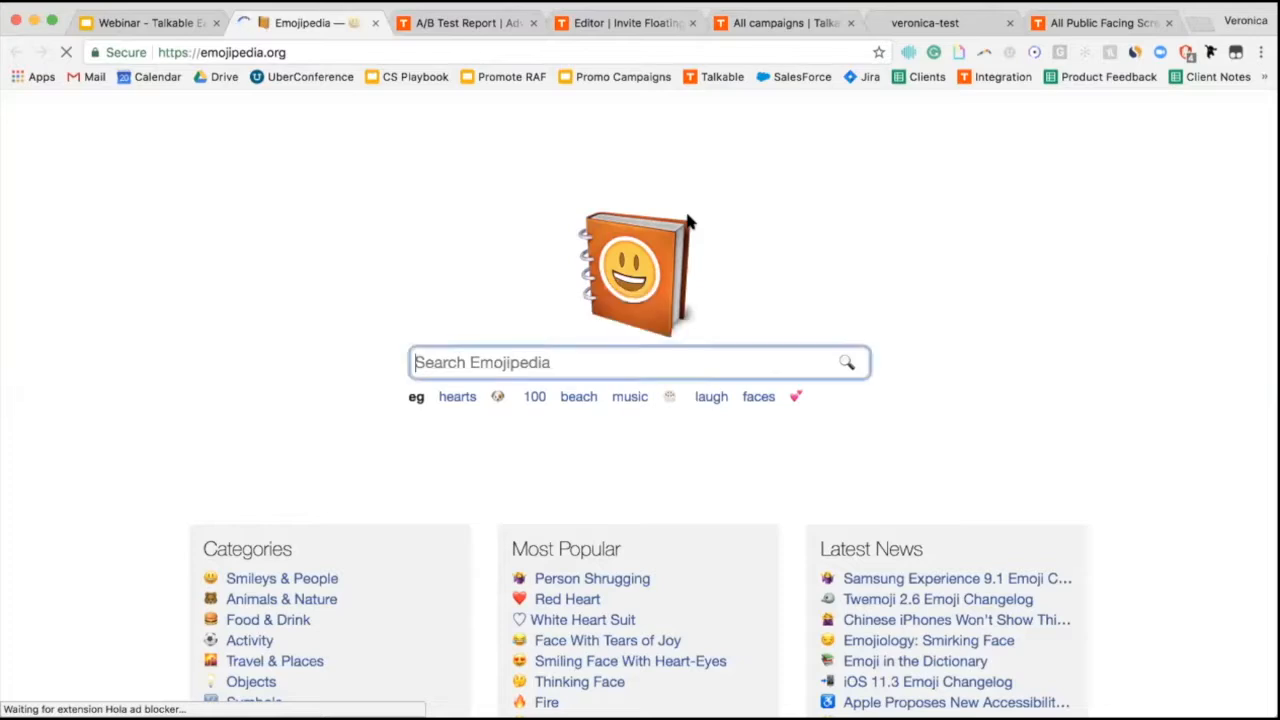
pyautogui.write('key')
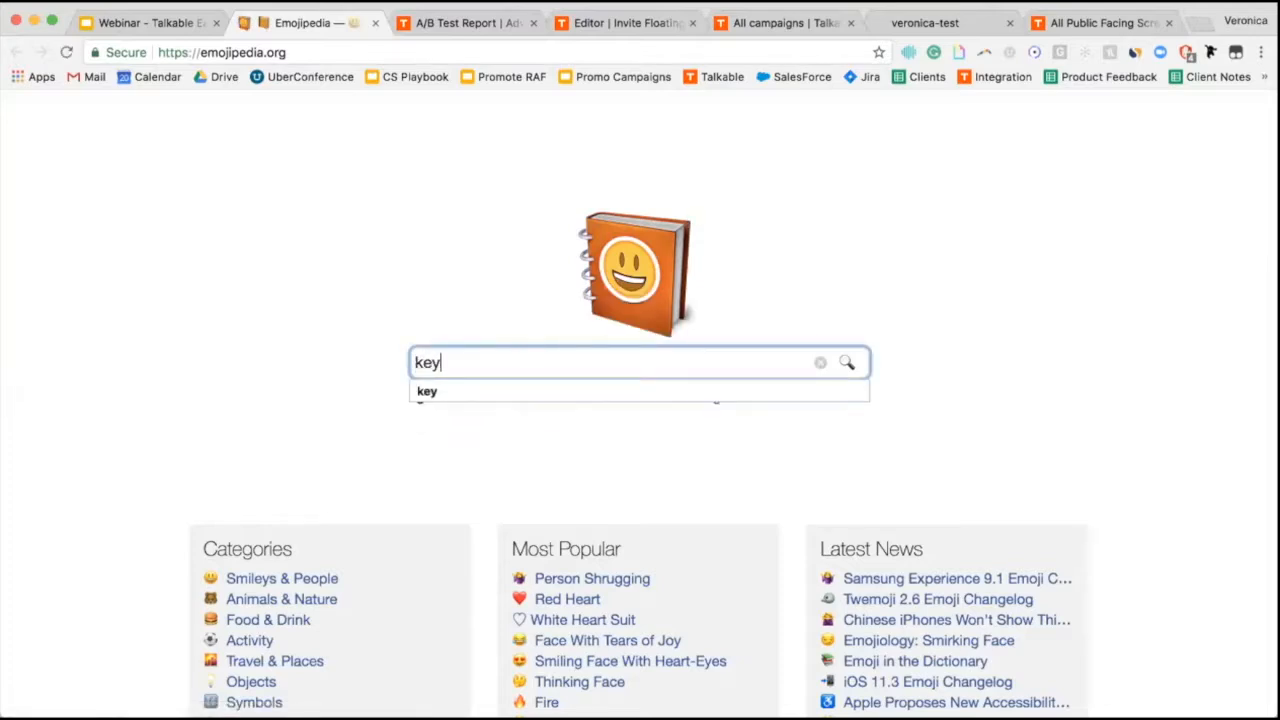
pyautogui.press('Return')
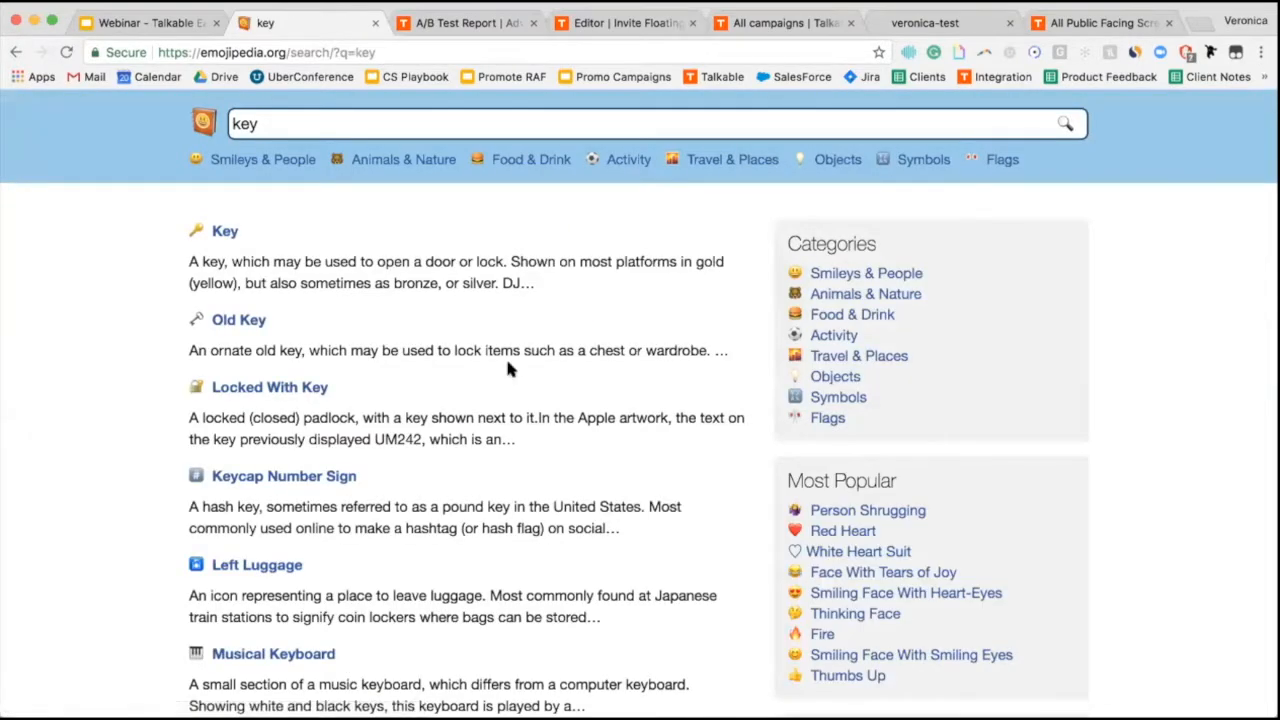
pyautogui.click(241, 324)
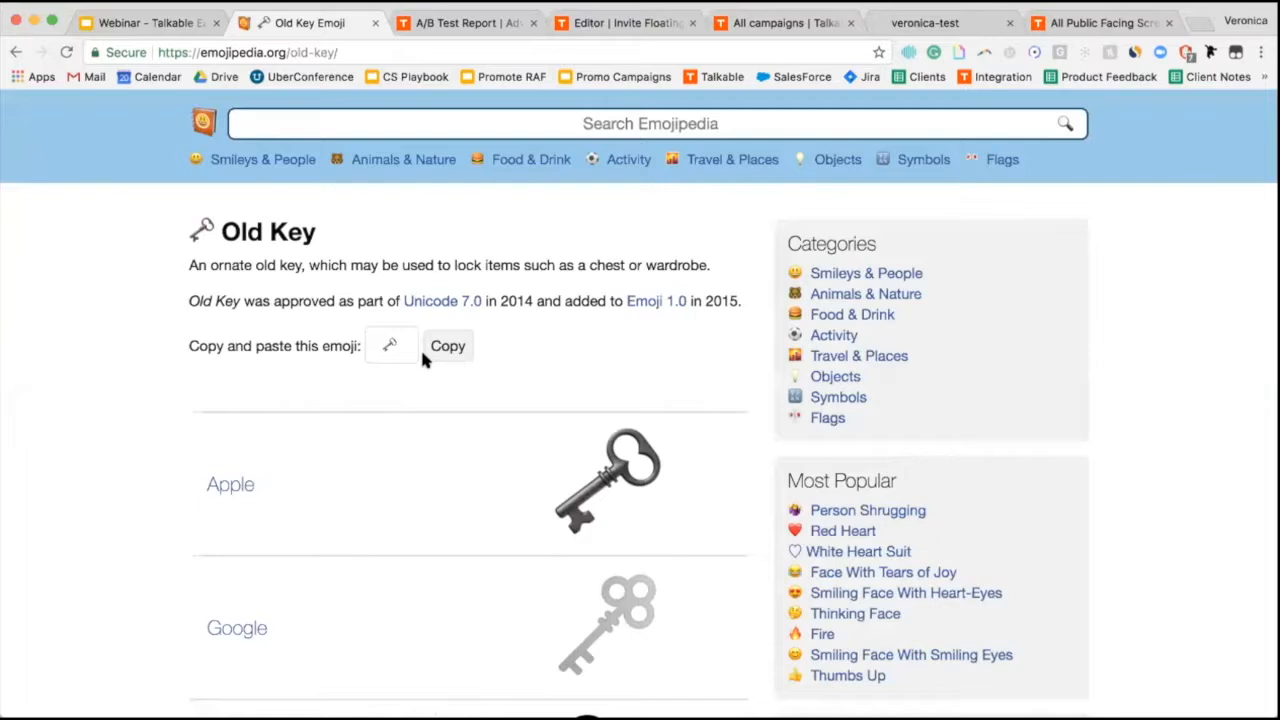
pyautogui.click(447, 350)
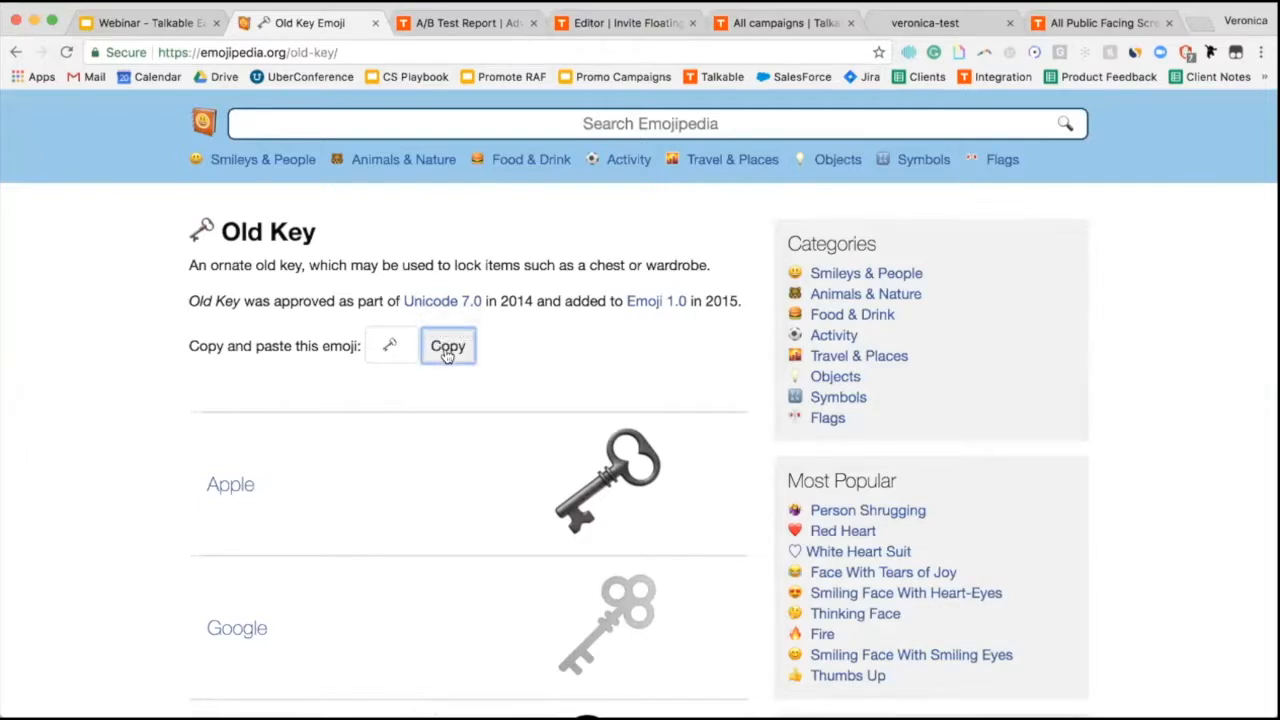
pyautogui.click(433, 24)
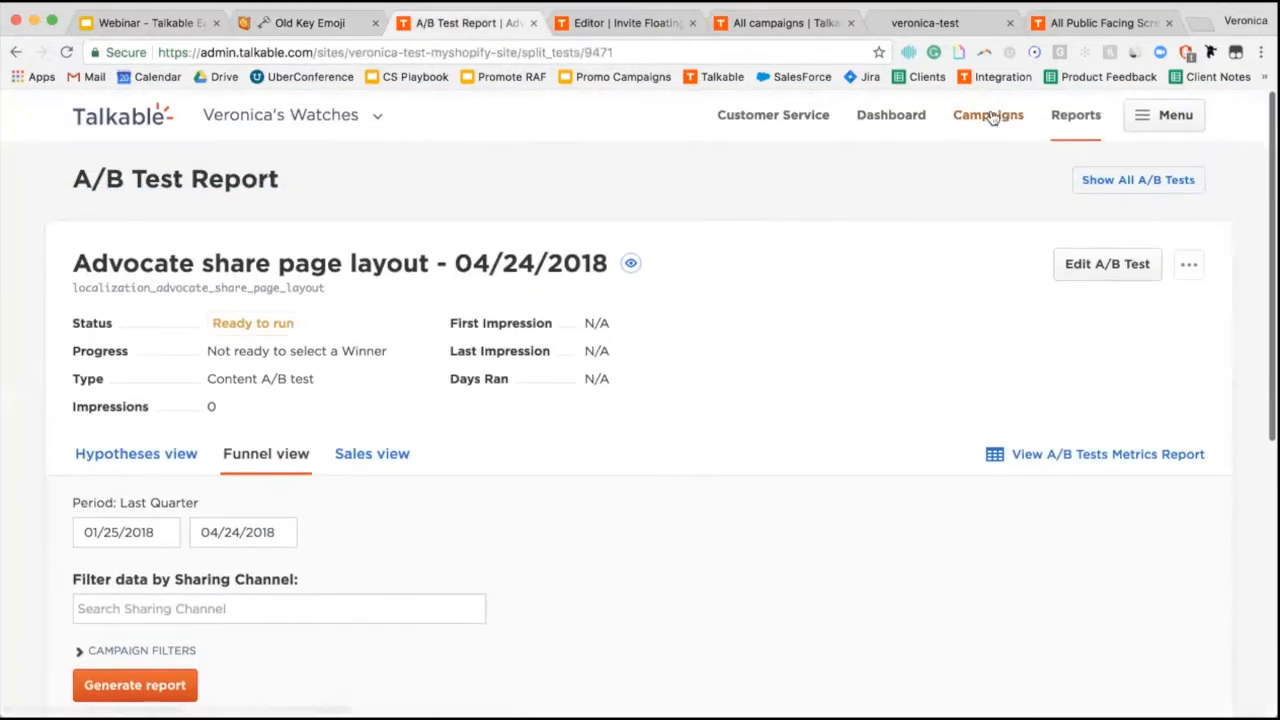
# Open the Invite Floating Widget campaign editor on the Friend share email view, scrolled to the subject field.
pyautogui.click(990, 115)
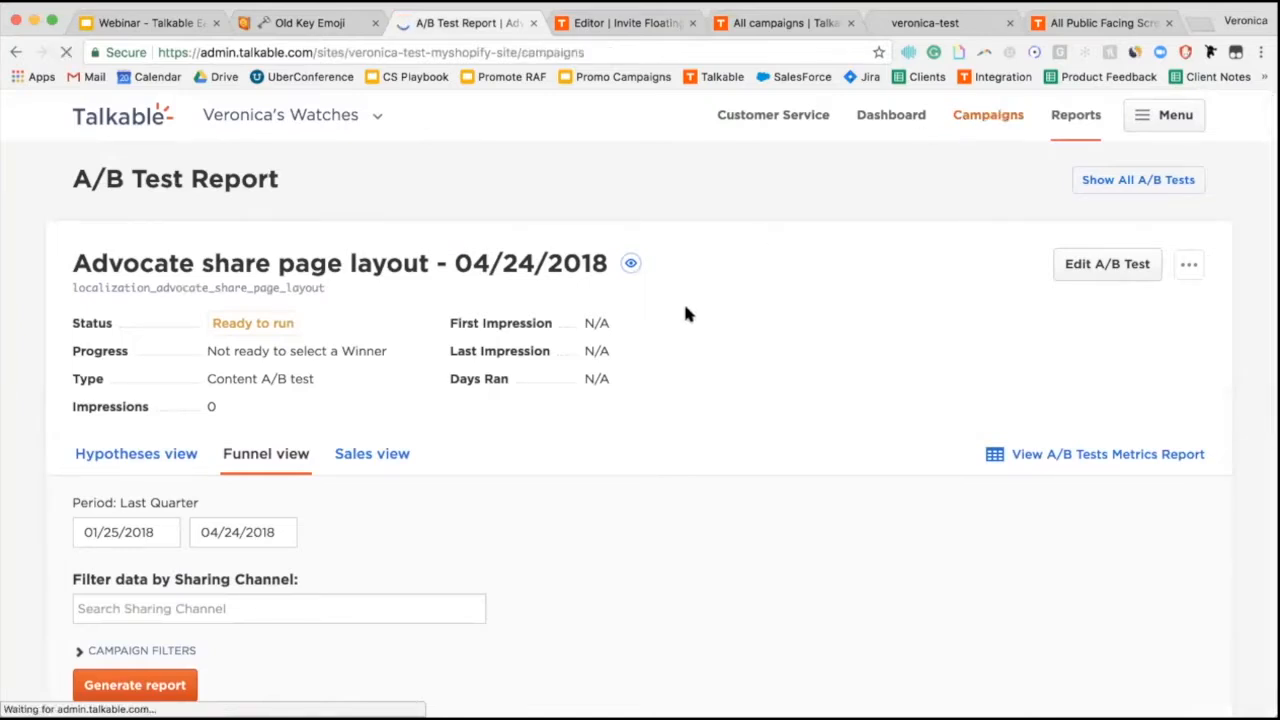
pyautogui.scroll(-5, 262, 528)
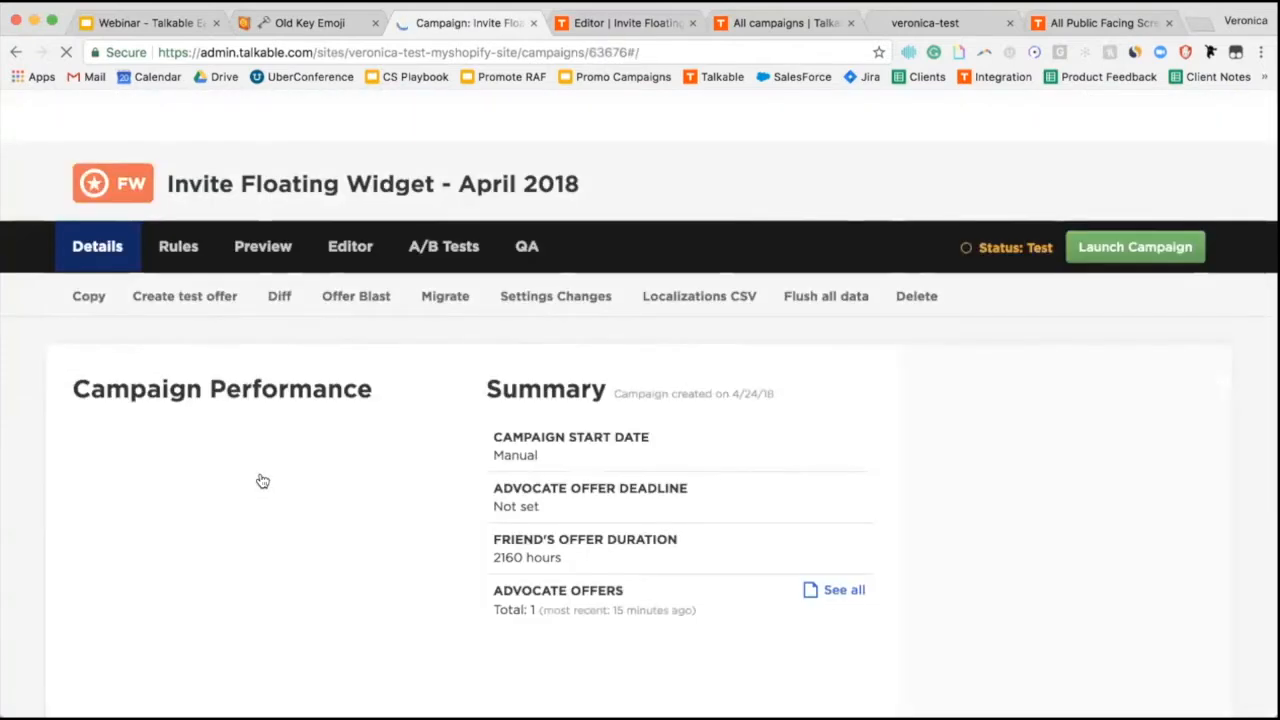
pyautogui.click(340, 247)
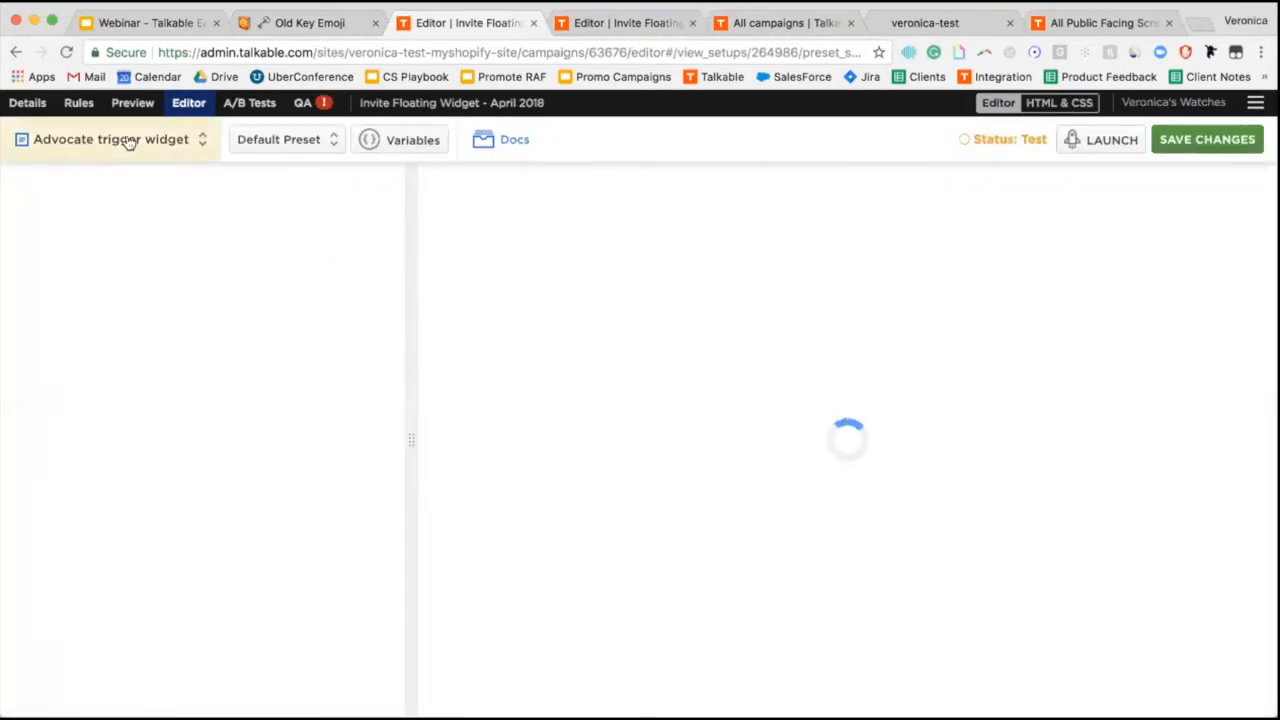
pyautogui.click(128, 143)
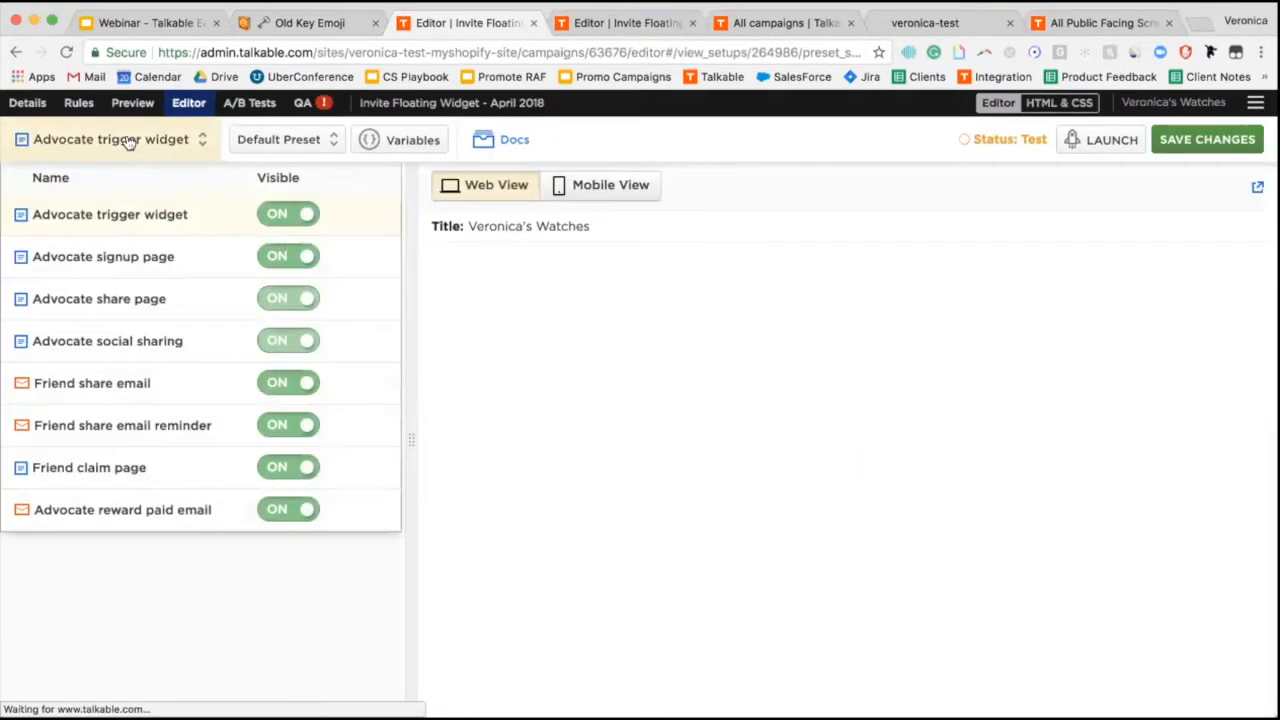
pyautogui.click(150, 397)
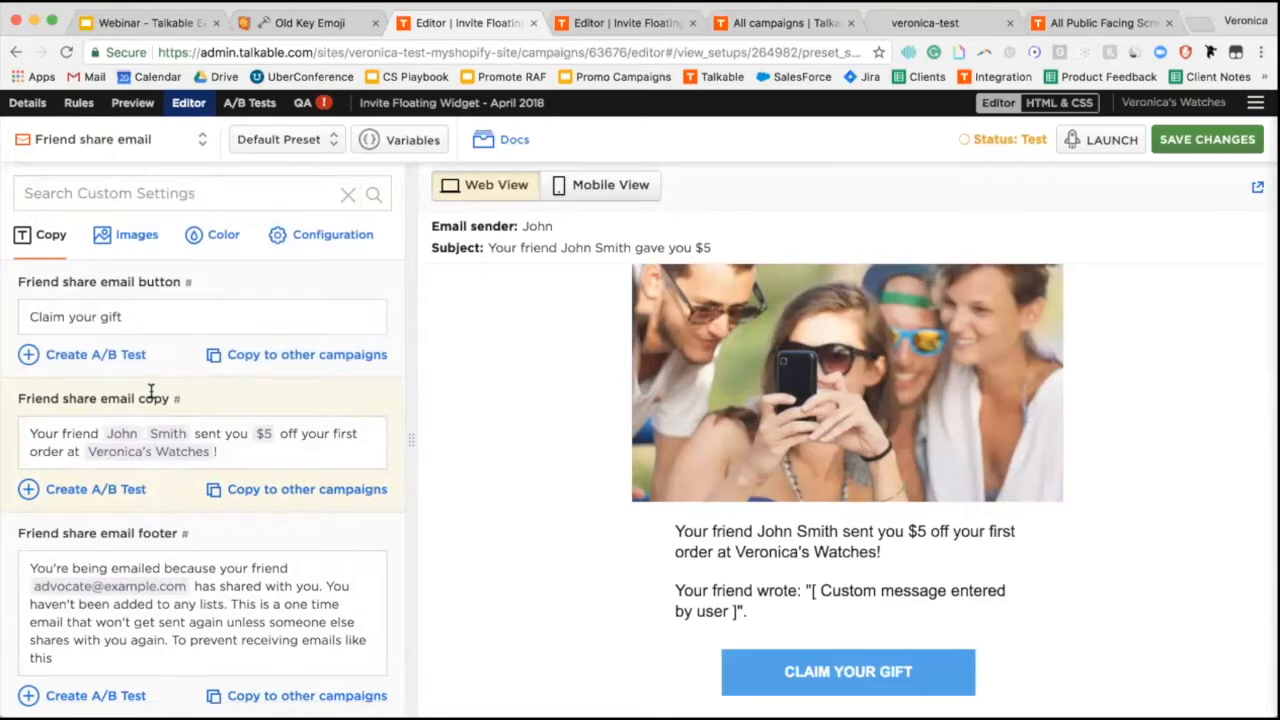
pyautogui.scroll(-3, 150, 390)
pyautogui.scroll(-2, 152, 398)
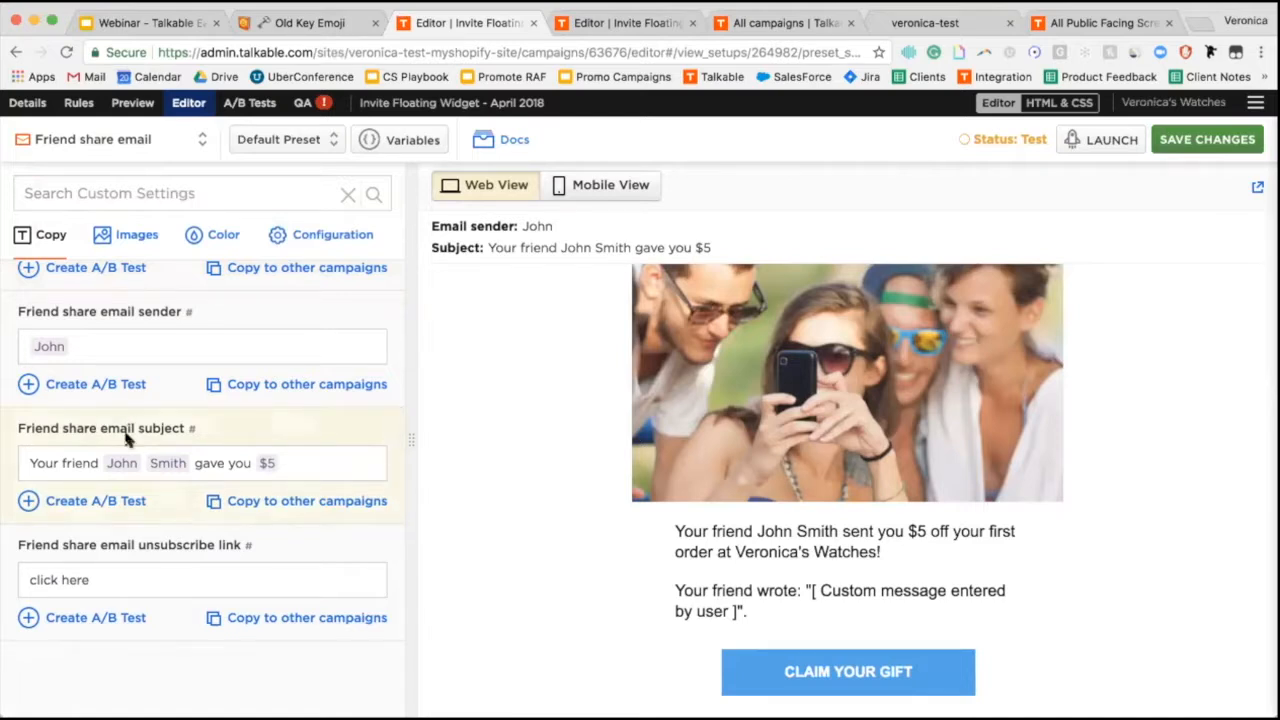
# Replace the Friend share email subject with the key emoji plus 'Unlock your reward' and save.
pyautogui.click(31, 458)
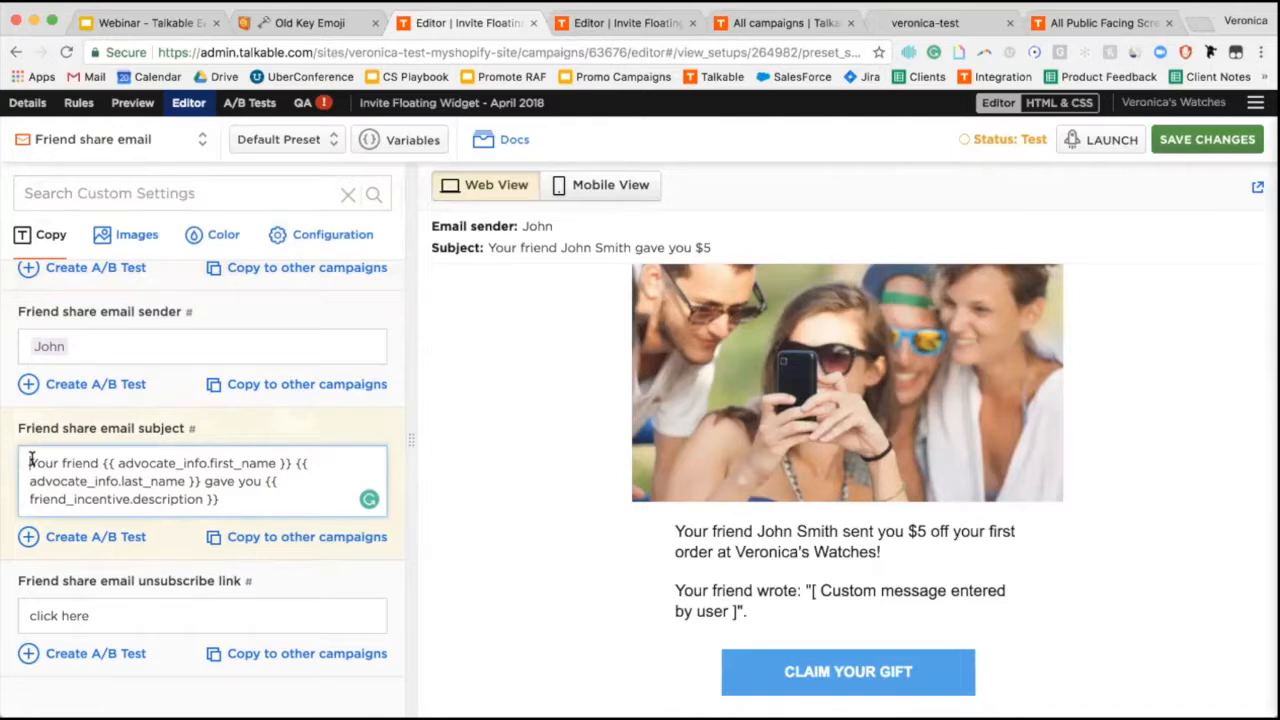
pyautogui.hotkey('shift', 'Down')
pyautogui.hotkey('shift', 'Down')
pyautogui.hotkey('shift', 'Down')
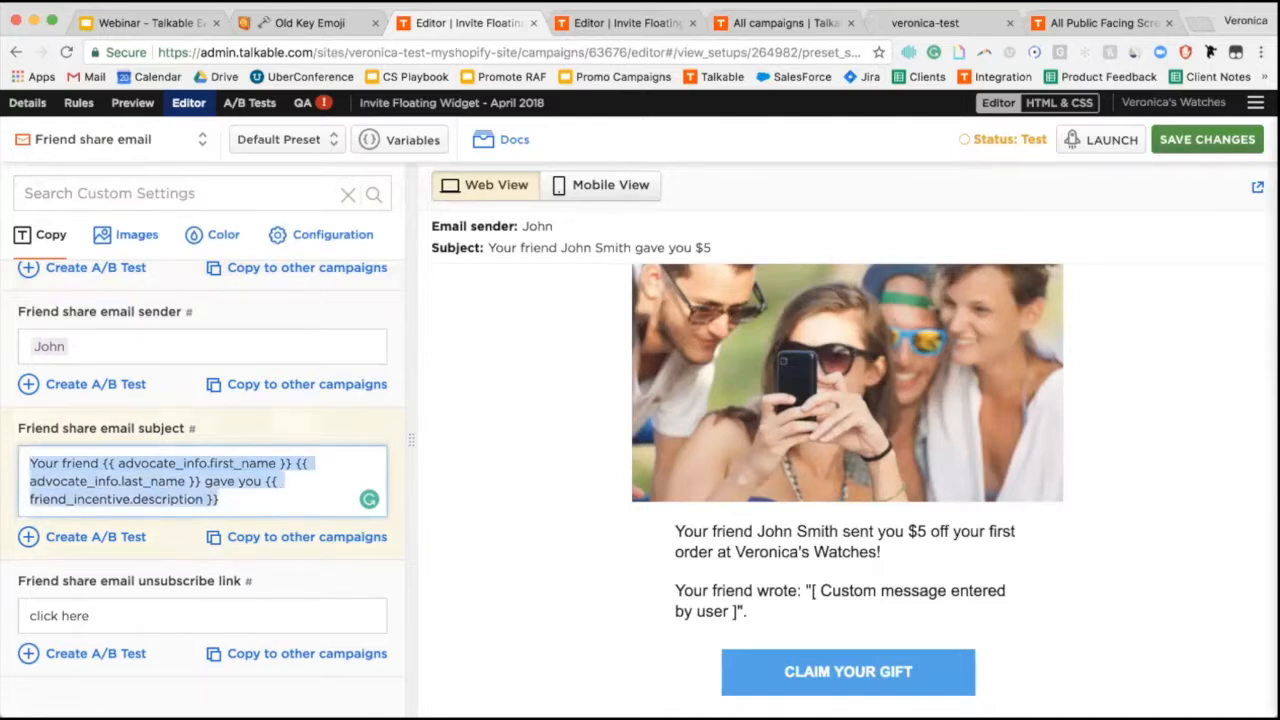
pyautogui.write('Unl')
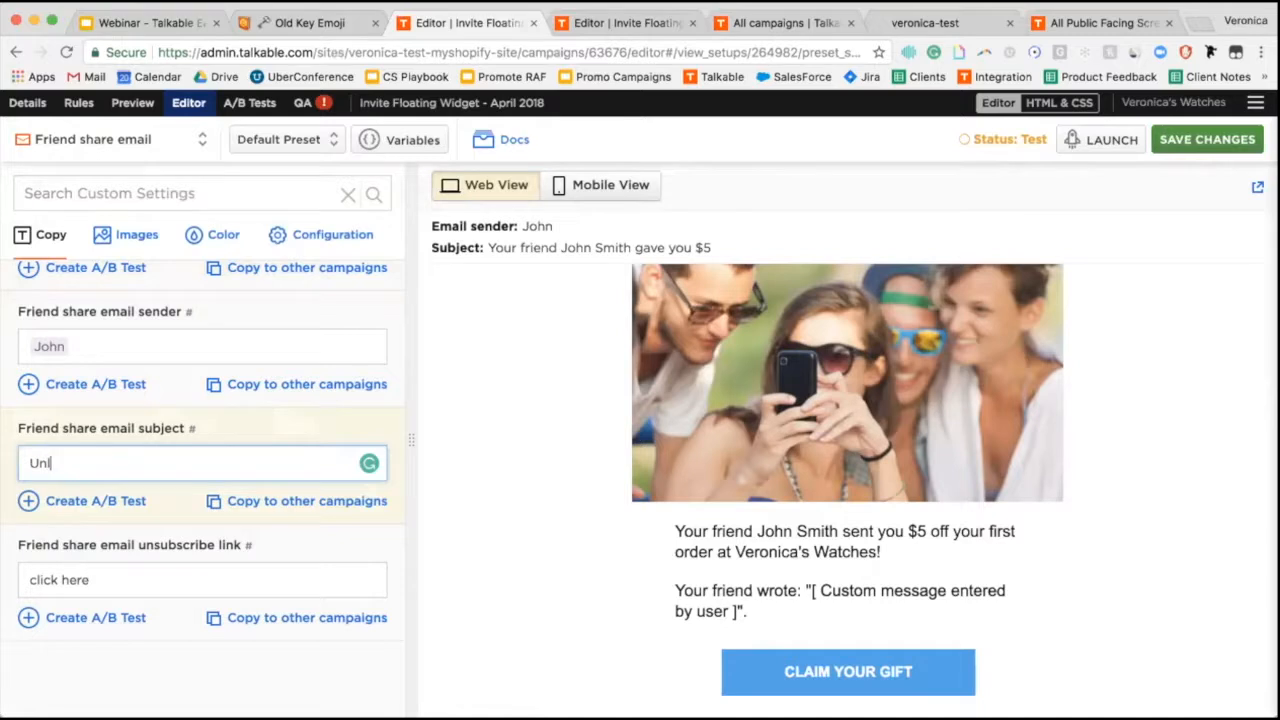
pyautogui.write('ock your reward')
pyautogui.click(31, 463)
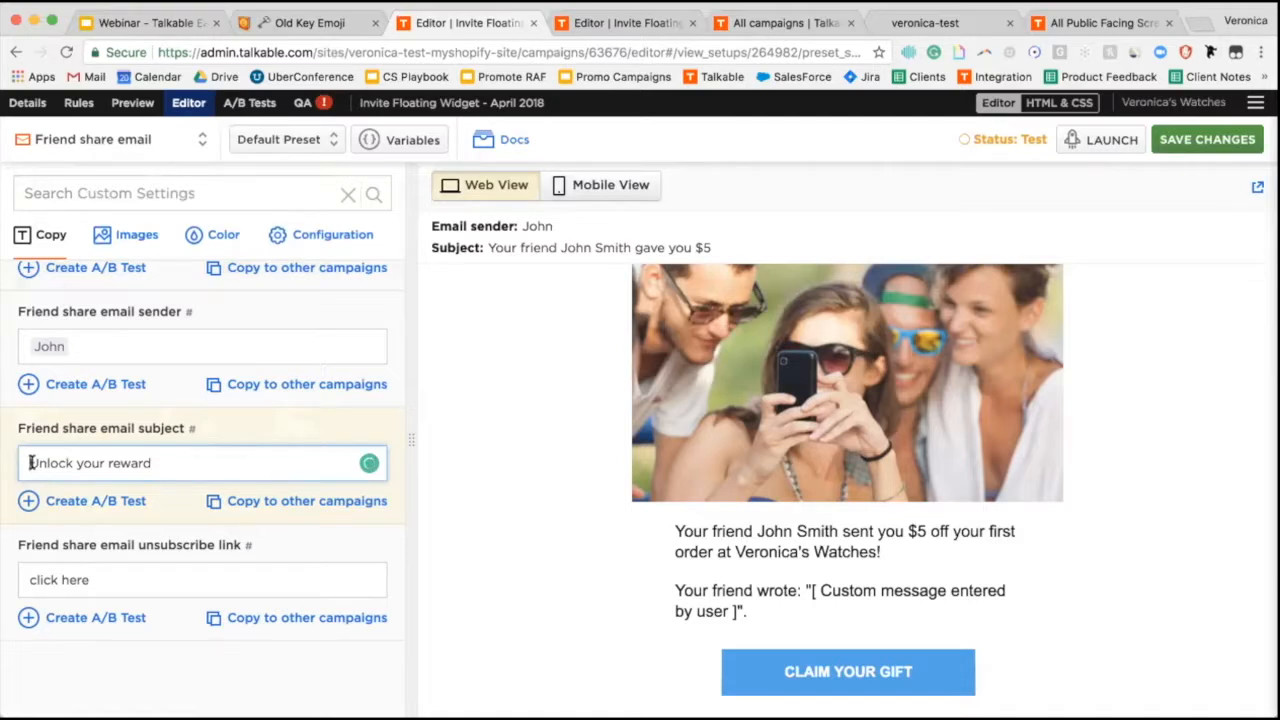
pyautogui.rightClick(31, 463)
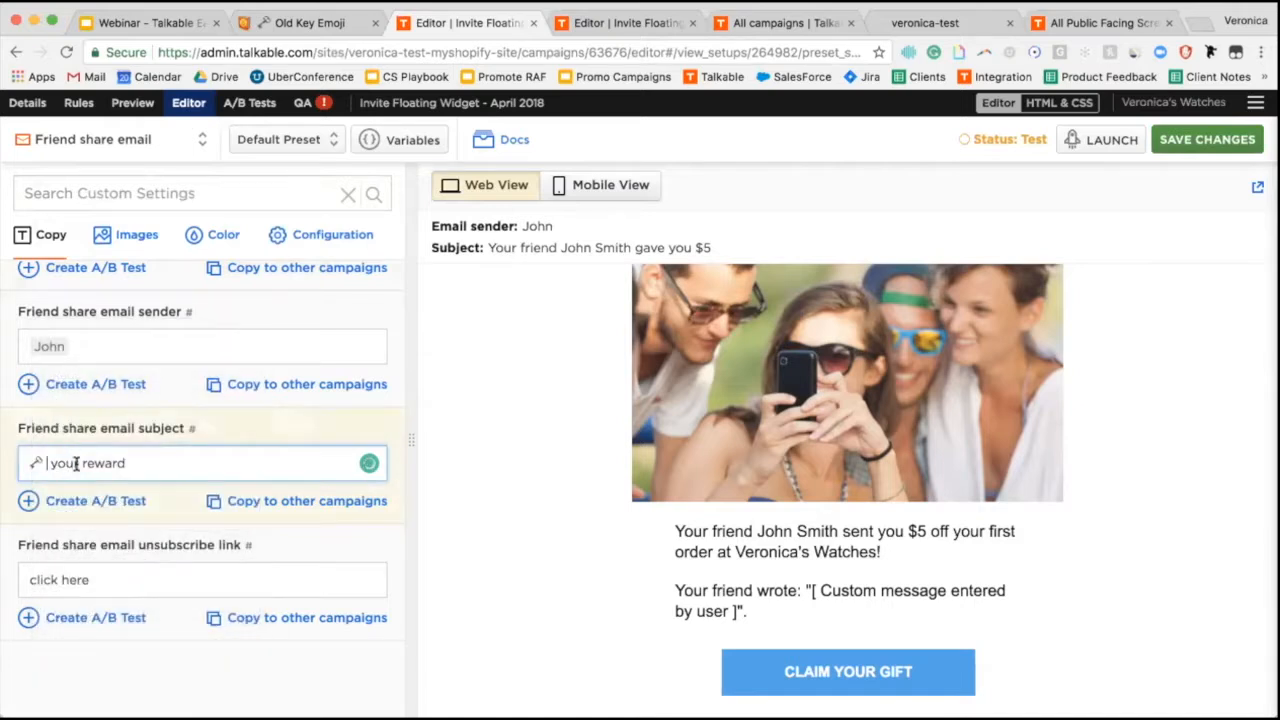
pyautogui.write('Unlock')
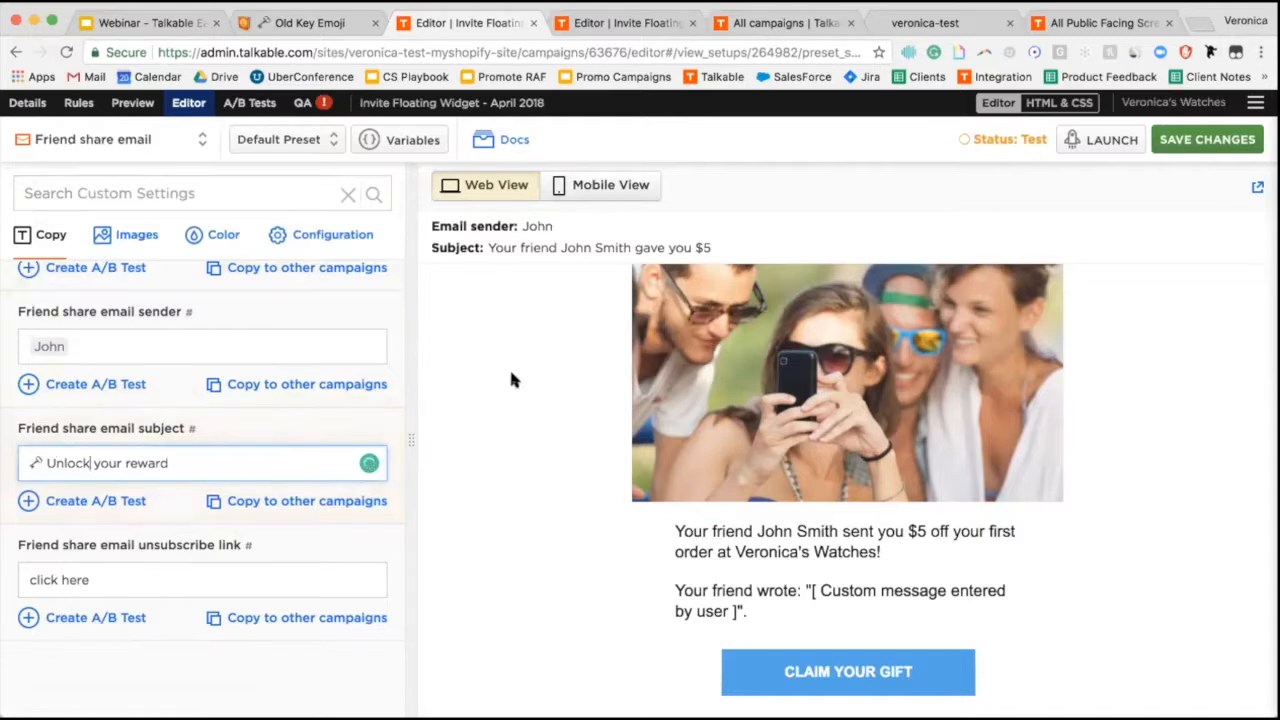
pyautogui.click(1188, 141)
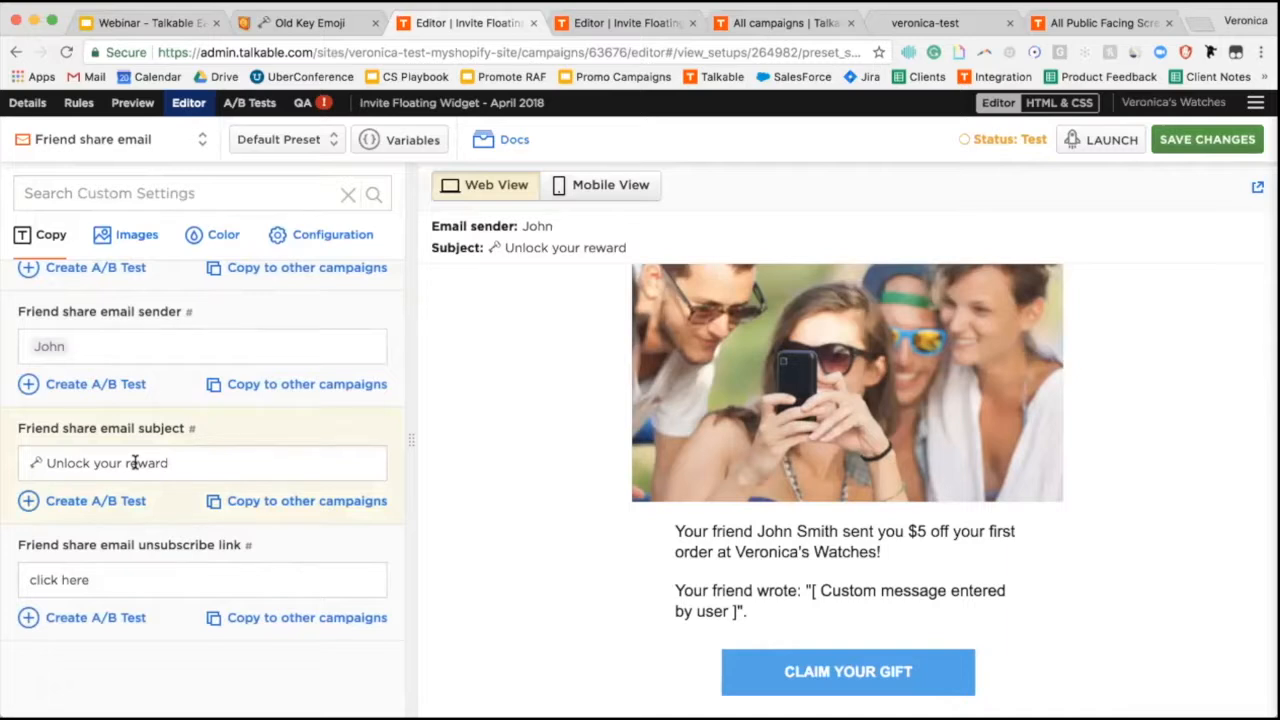
# Swap 'reward' for the Incentive for Friend variable so the subject previews 'Unlock your $5', then save.
pyautogui.click(413, 141)
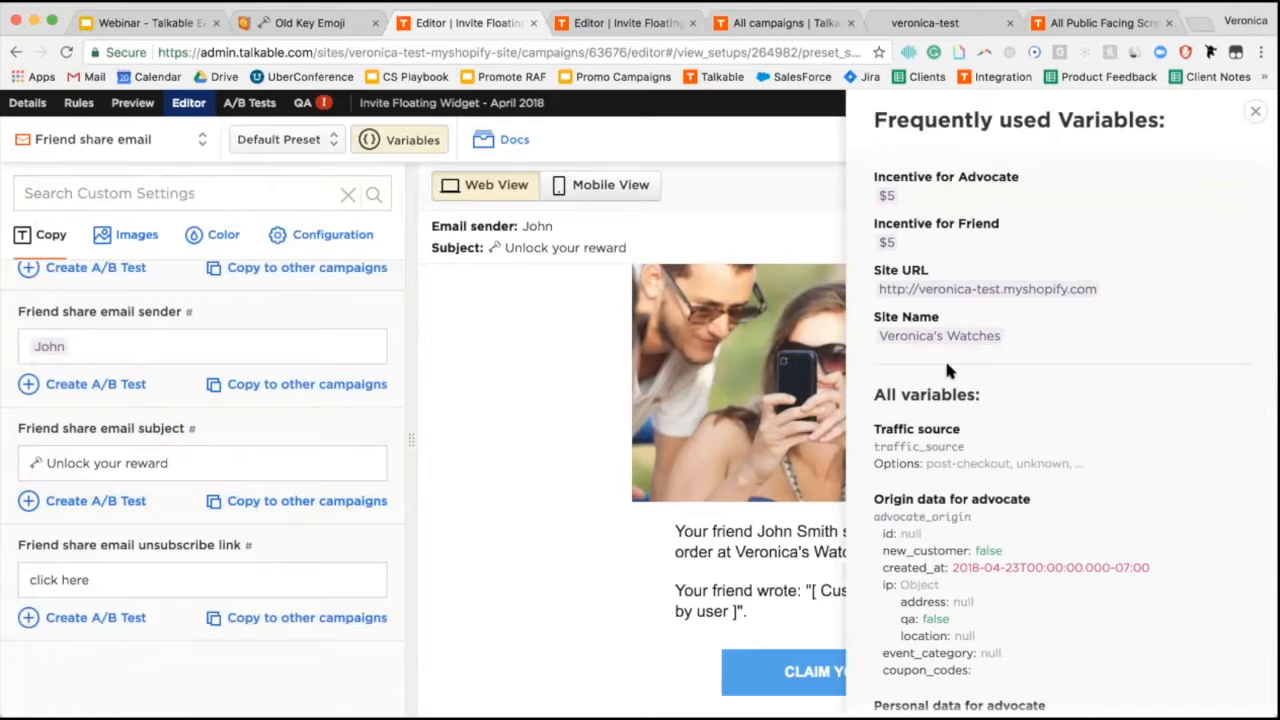
pyautogui.moveTo(1160, 243)
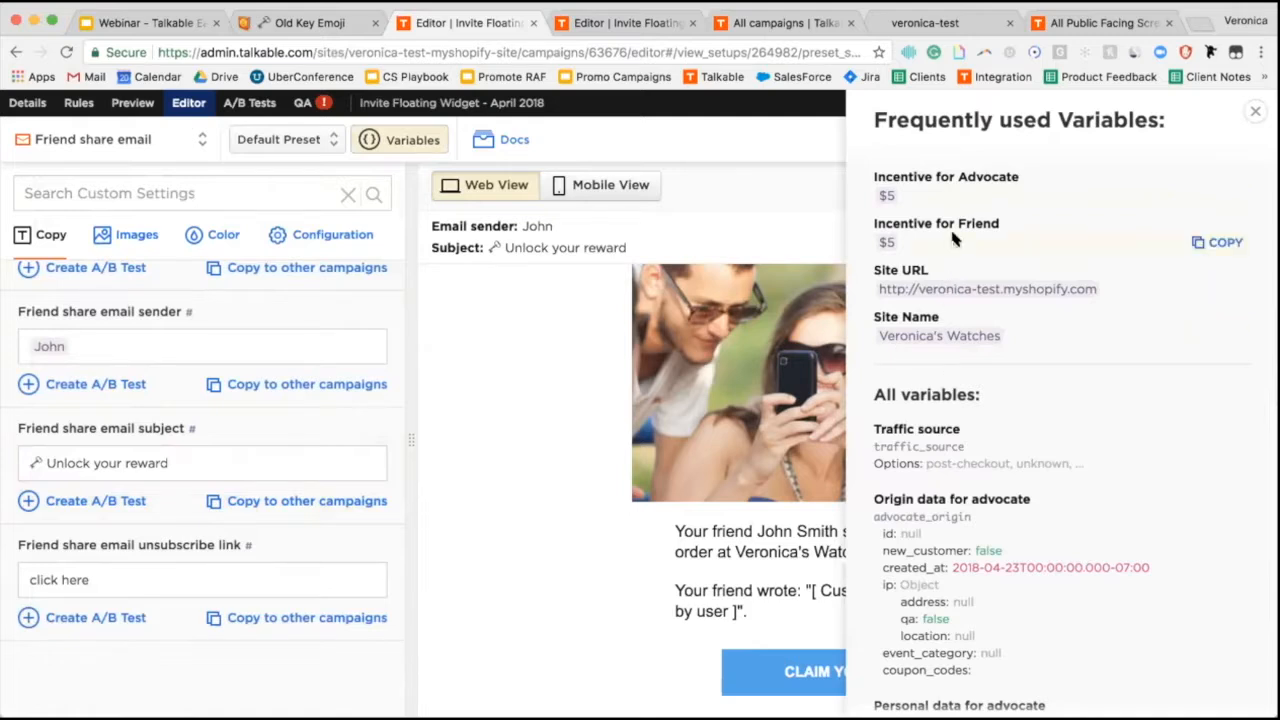
pyautogui.click(1207, 245)
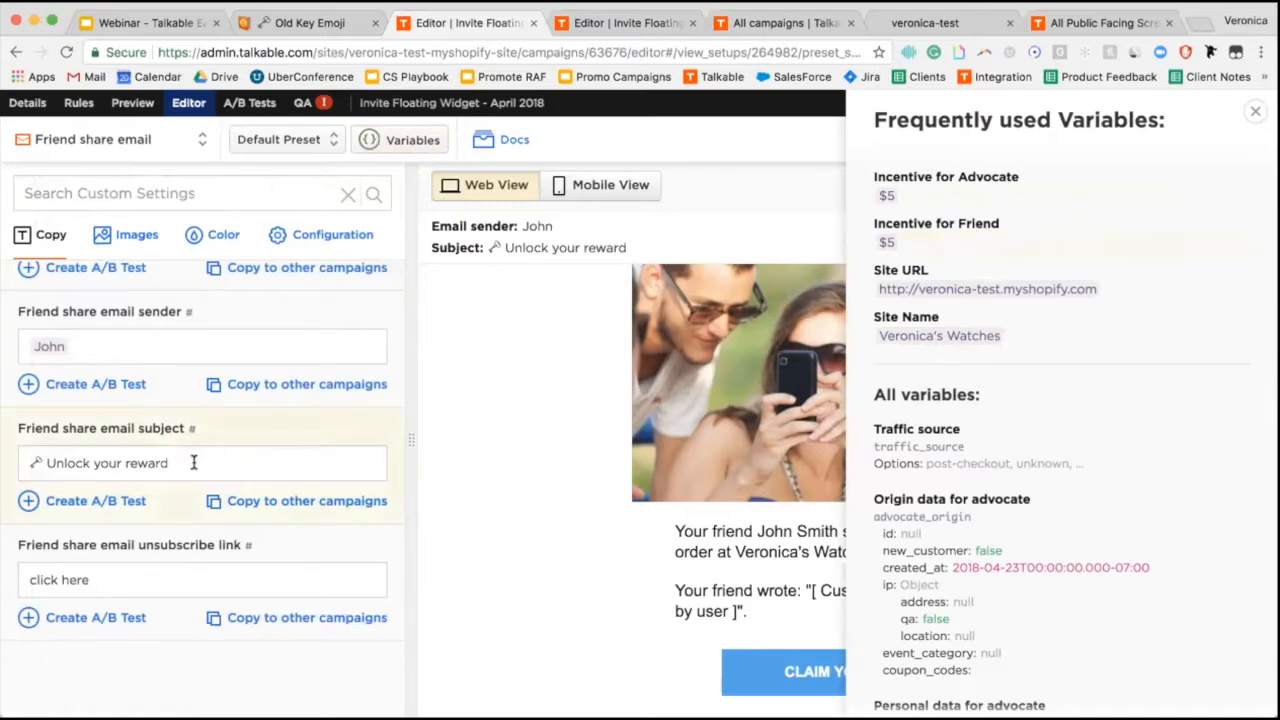
pyautogui.doubleClick(143, 463)
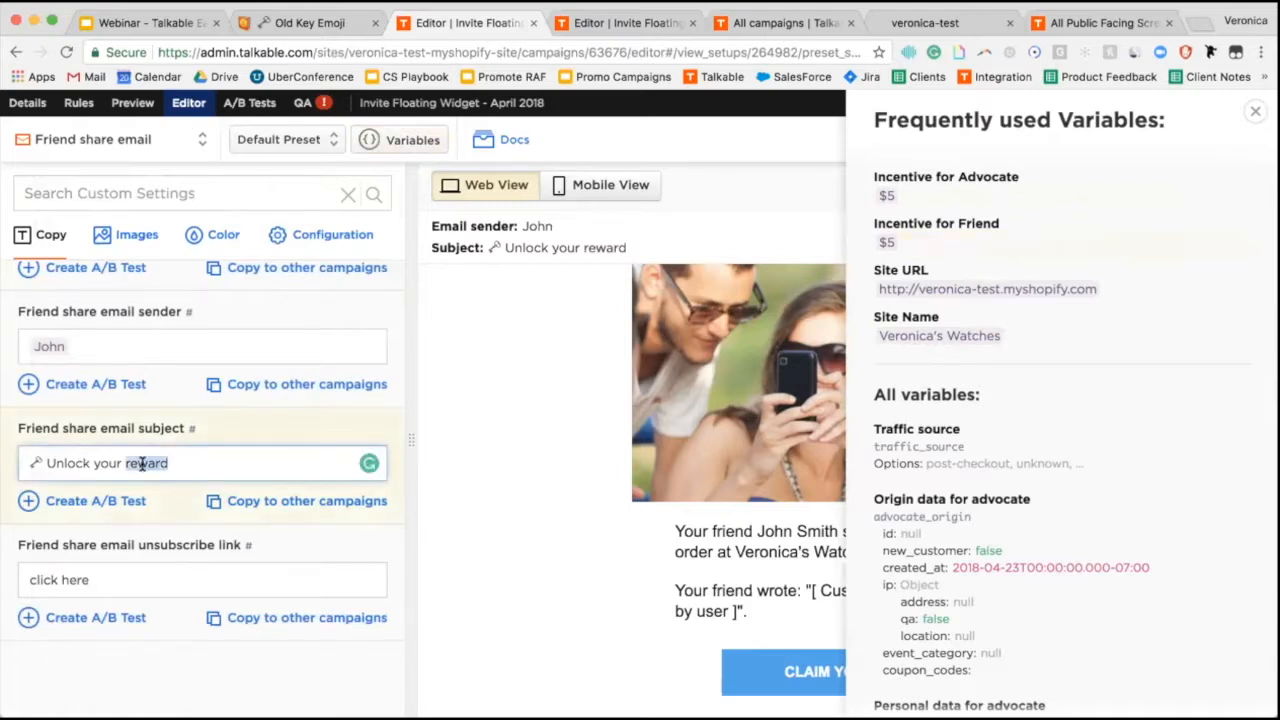
pyautogui.press('super+v')
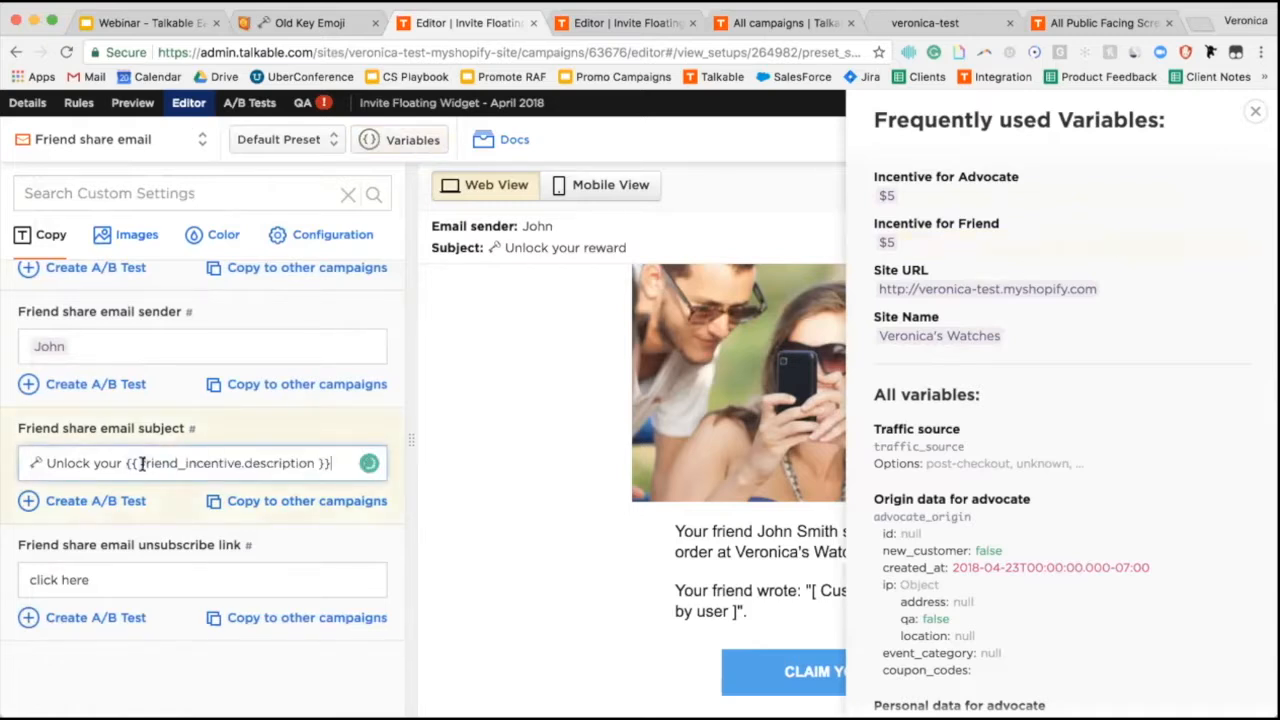
pyautogui.click(1257, 112)
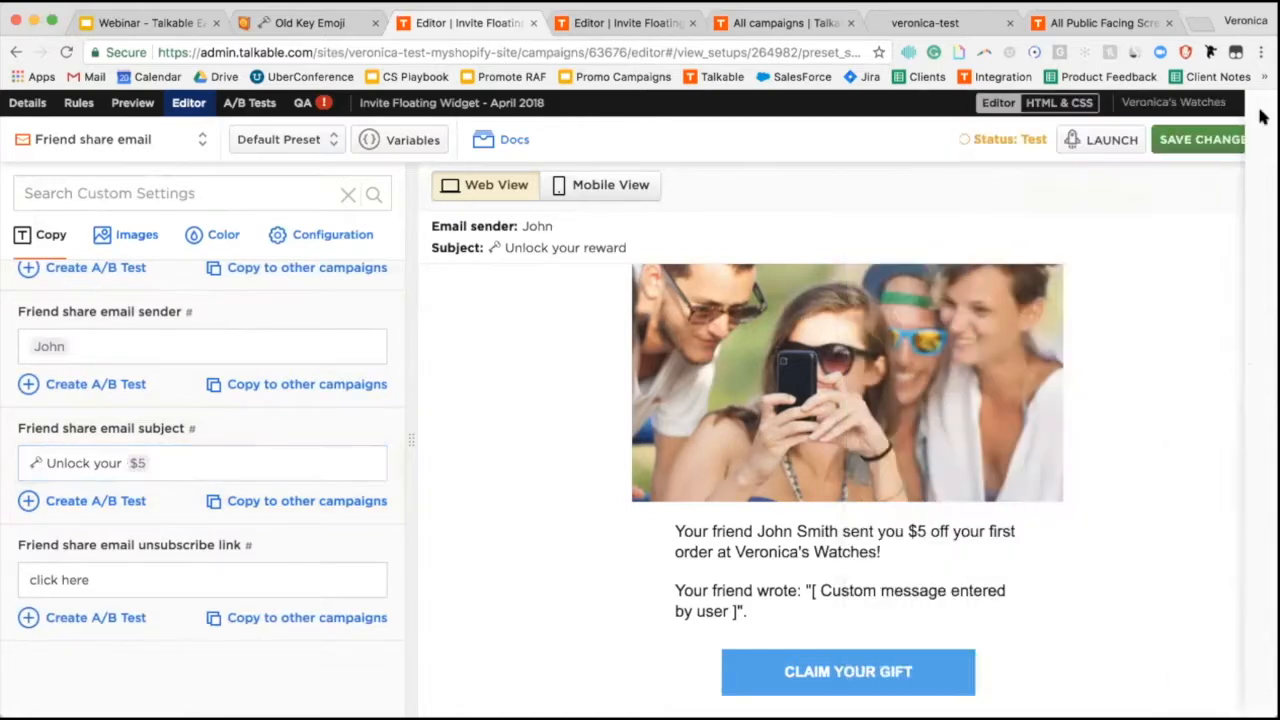
pyautogui.click(1200, 141)
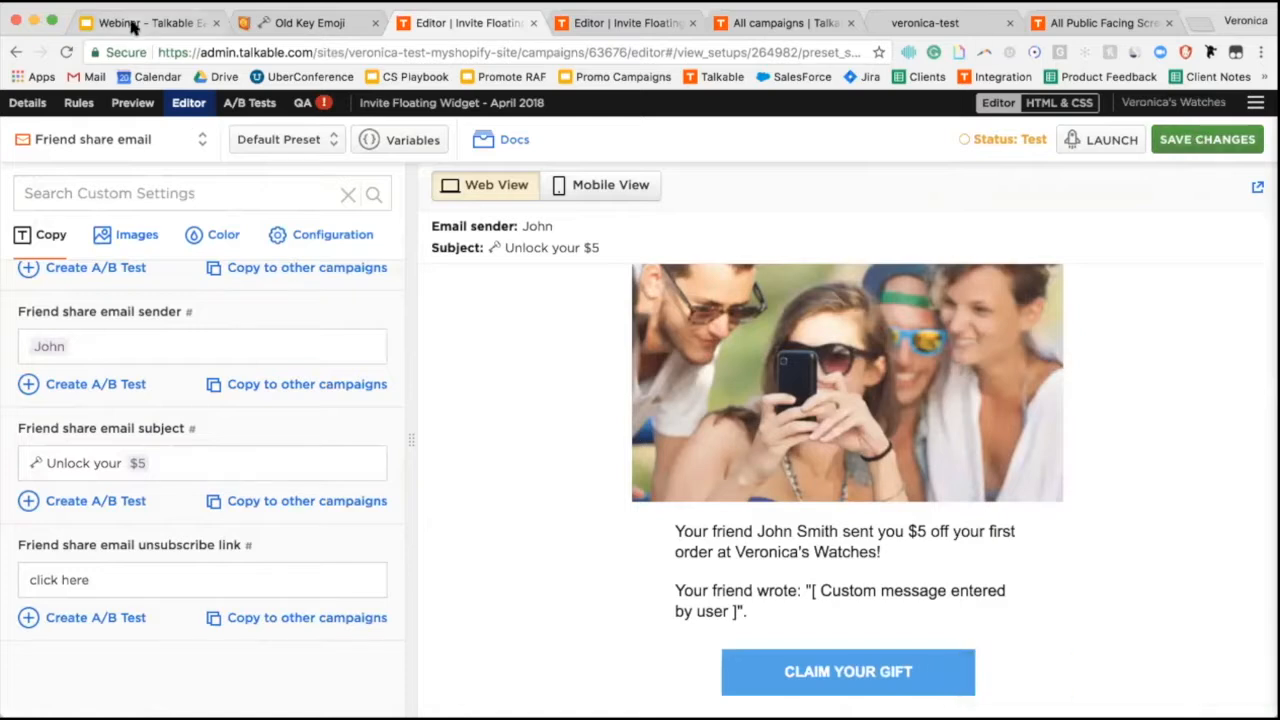
pyautogui.click(133, 22)
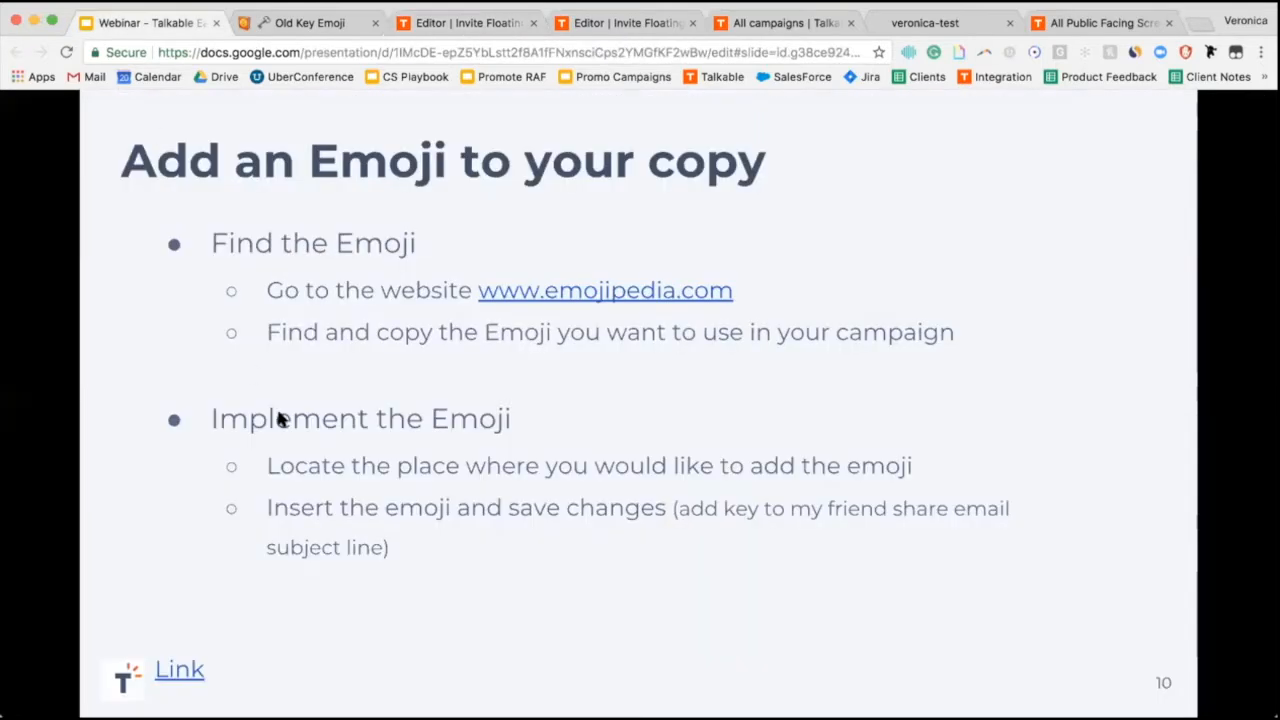